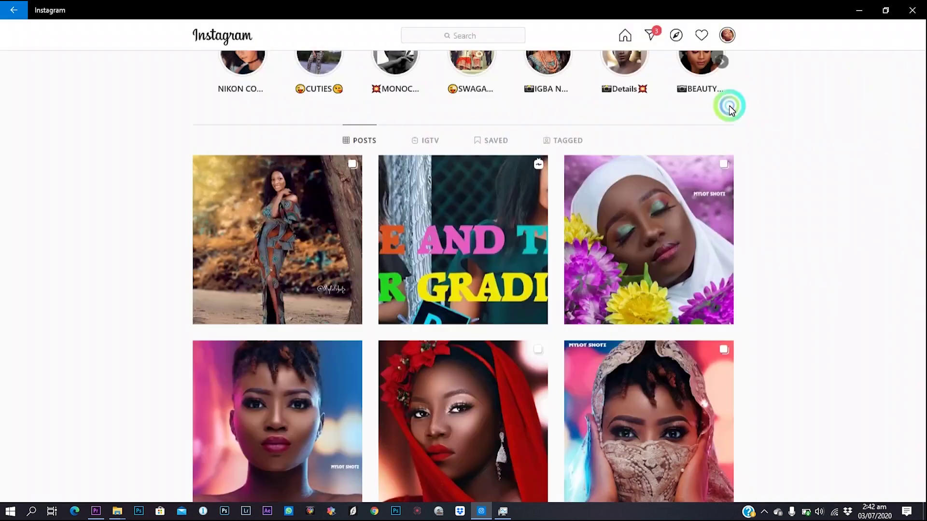
Step: Scroll down the Instagram profile grid to show the finished portrait beside the tree
drag(922, 135, 922, 400)
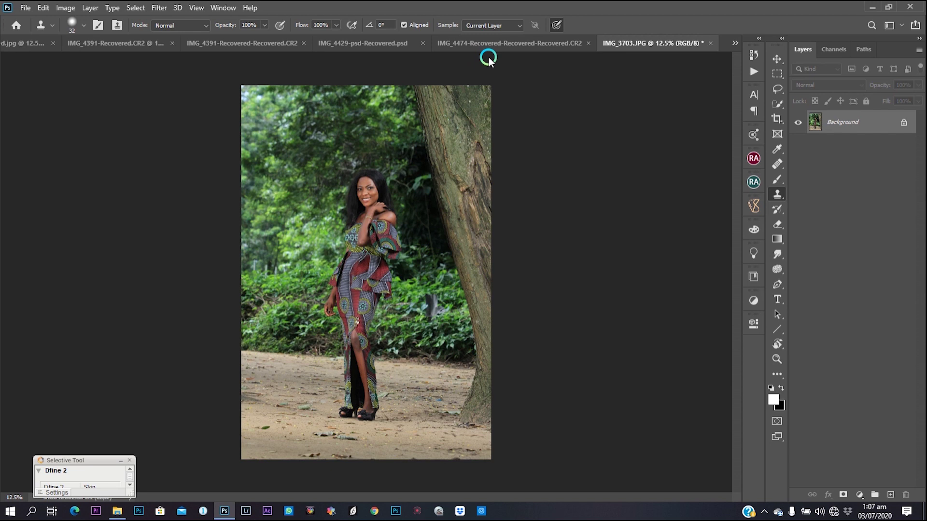
Step: Crop IMG_3703.JPG to a 4:5 (8:10) ratio, repositioning the photo within the frame
key(ctrl+plus)
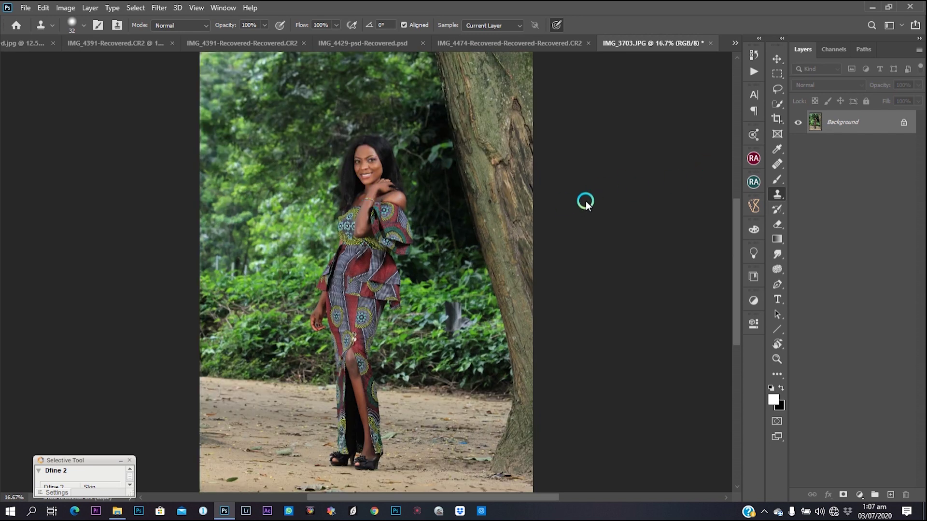
key(ctrl+minus)
key(ctrl+0)
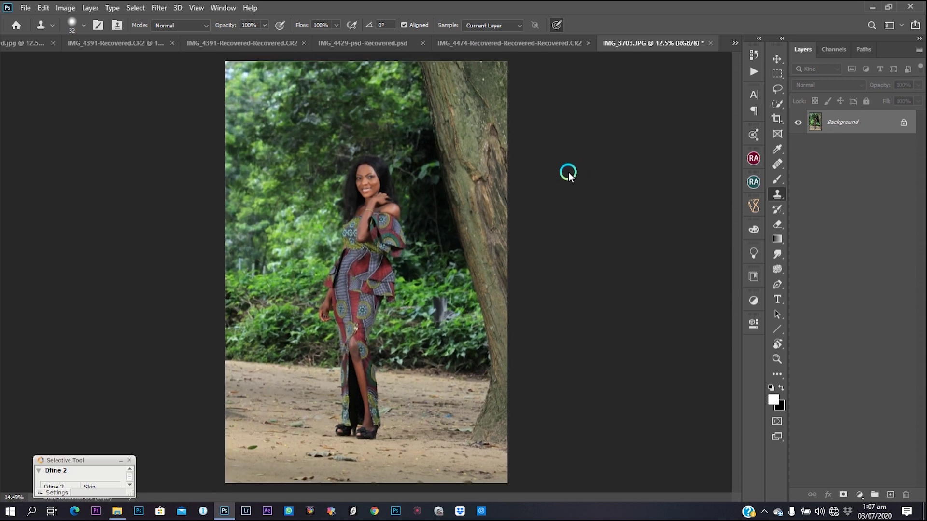
click(777, 118)
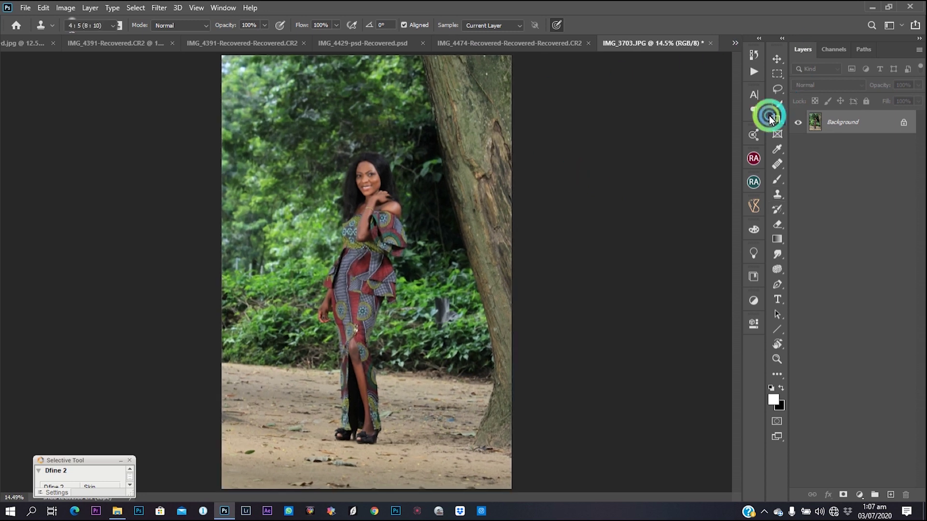
click(95, 26)
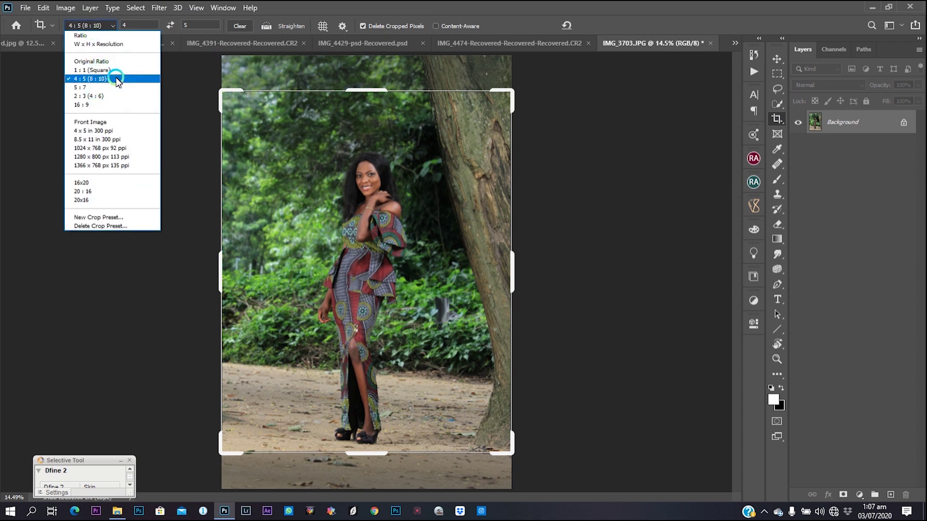
click(116, 78)
drag(299, 91, 399, 204)
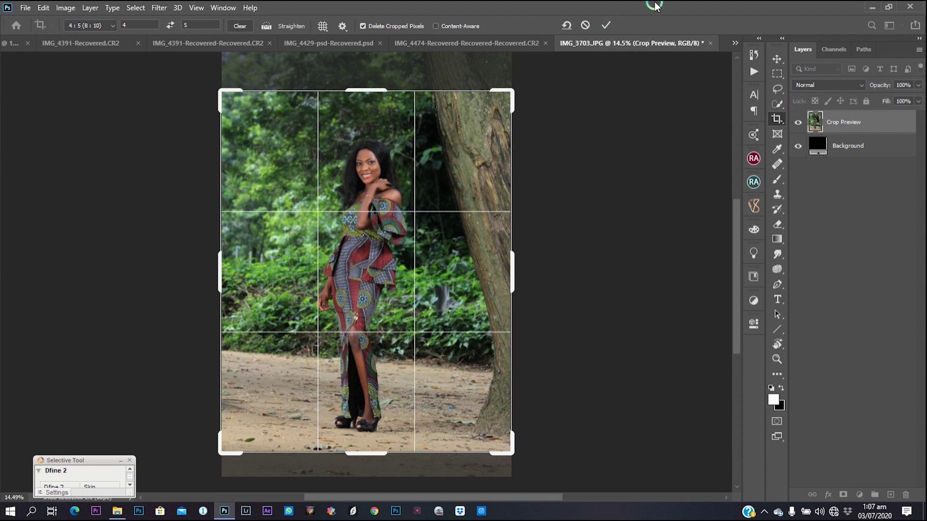
click(608, 25)
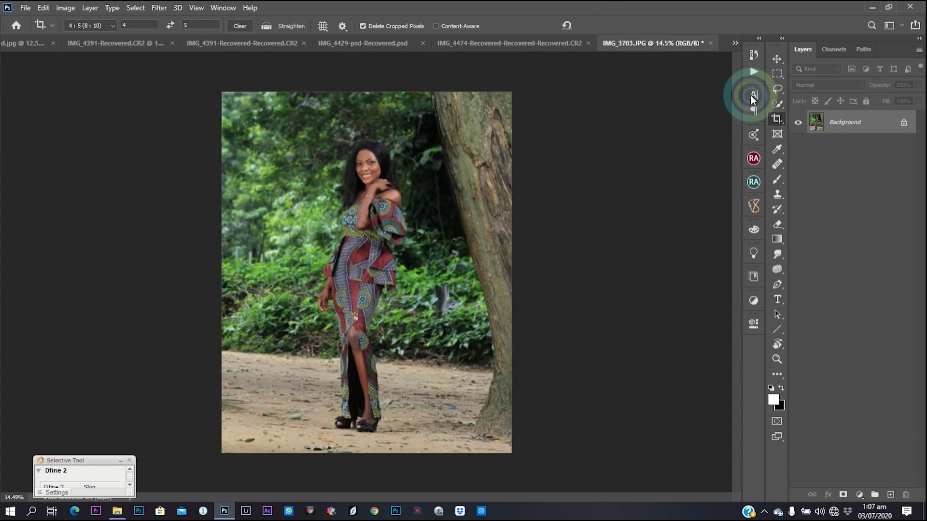
Step: Run Beauty Retouch's Custom frequency separation with High Pass radius 3, accepting the Gaussian Blur
key(ctrl+0)
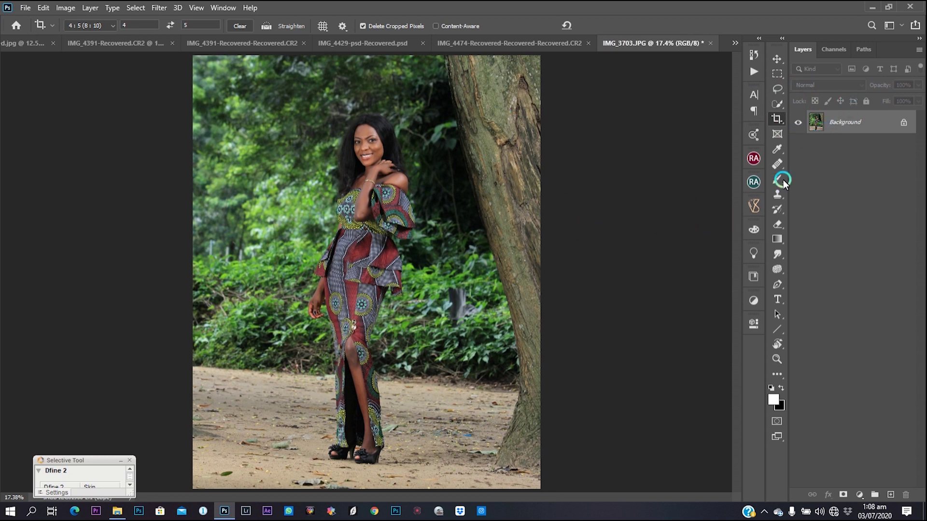
click(755, 181)
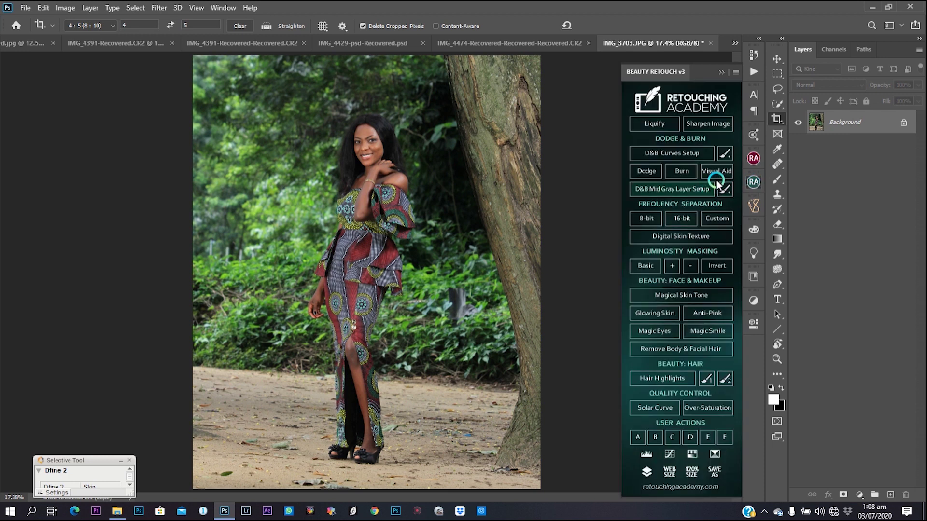
click(717, 219)
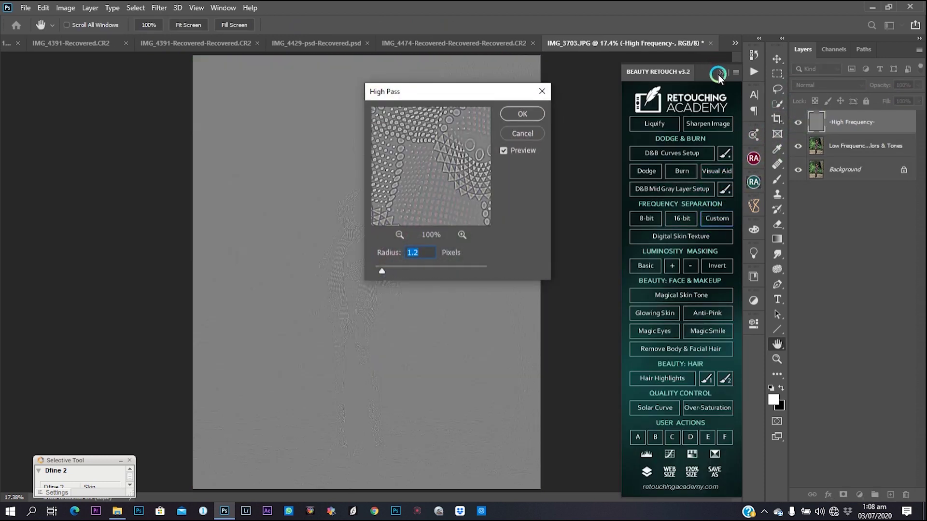
text(3)
key(Return)
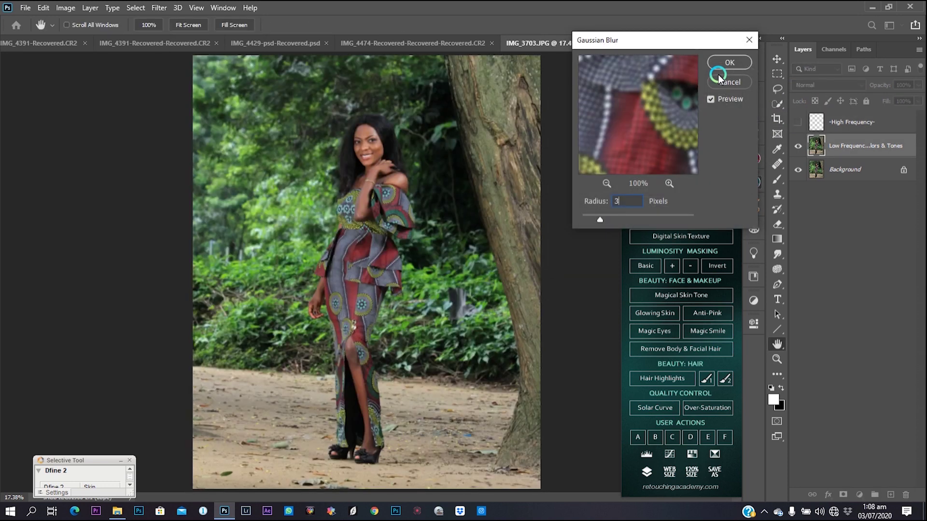
key(Return)
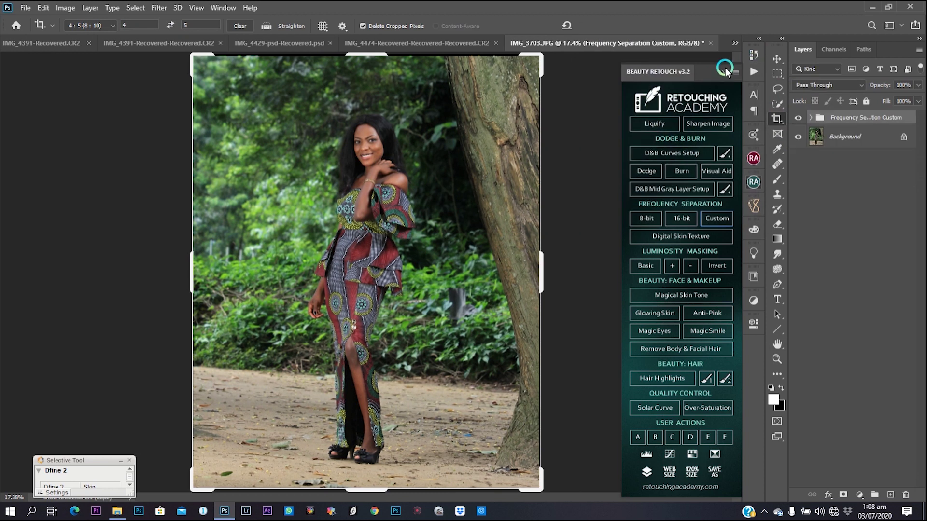
click(726, 71)
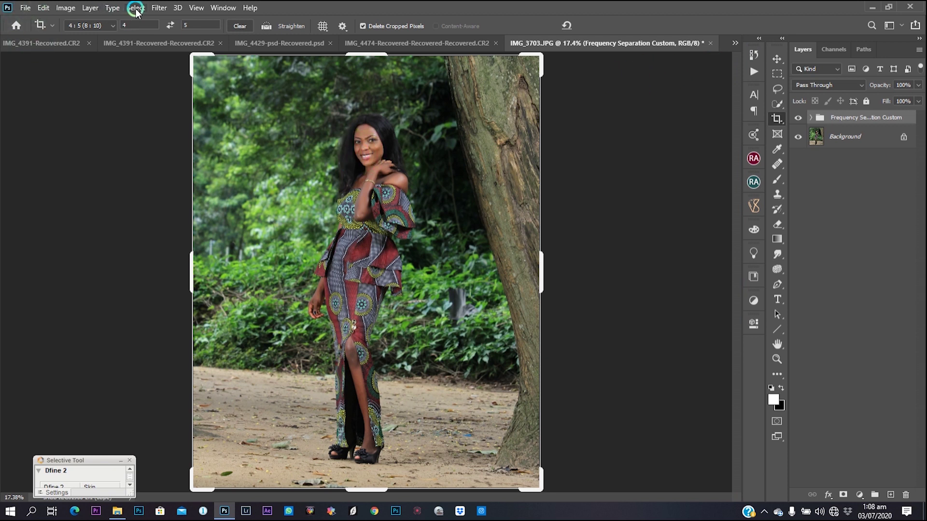
Step: Expand the frequency separation group, switch to the Mixer Brush, and hide High Frequency: Texture
click(811, 118)
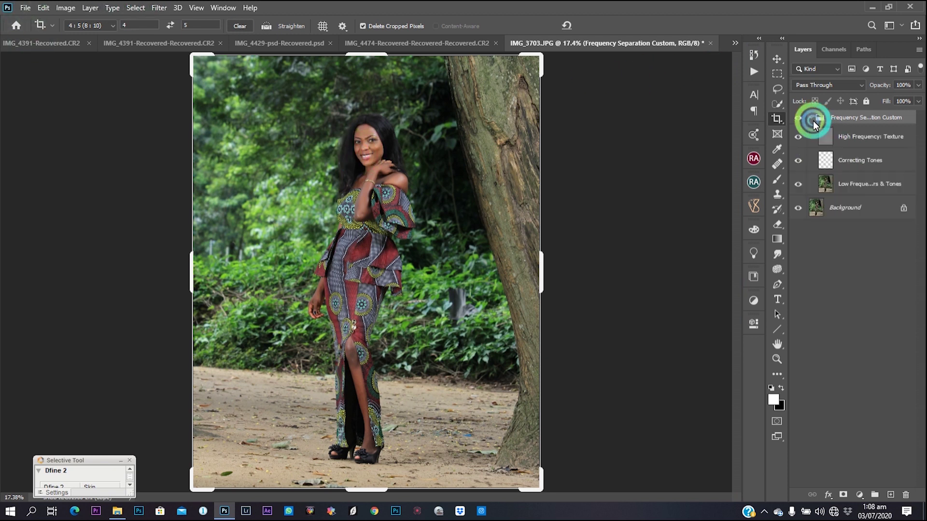
right_click(776, 182)
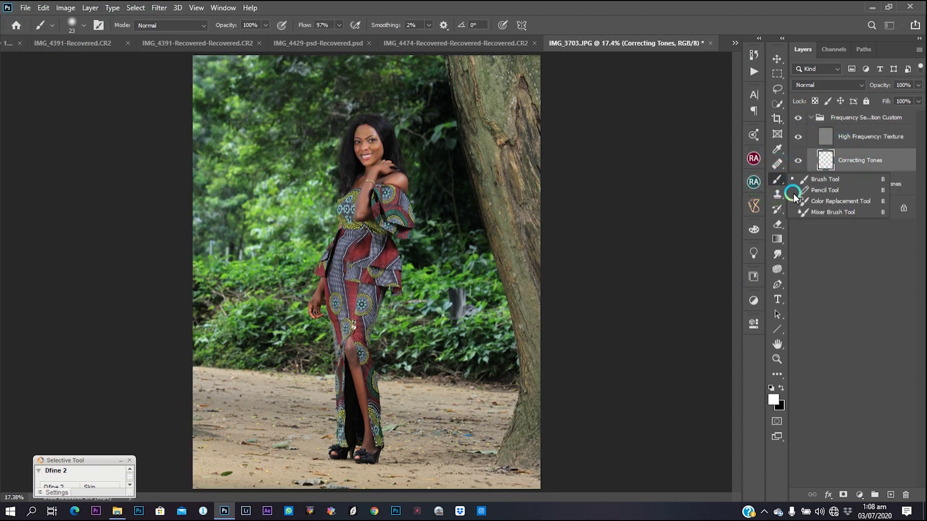
click(816, 211)
click(798, 137)
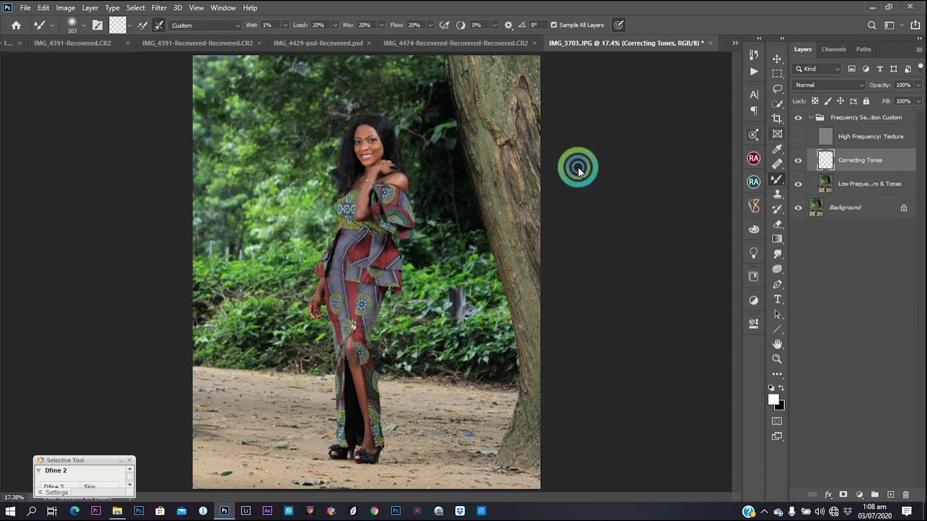
Step: Zoom in, shrink the Mixer Brush to 71 px, and blend the forehead skin tones
scroll(372, 149, up, 5)
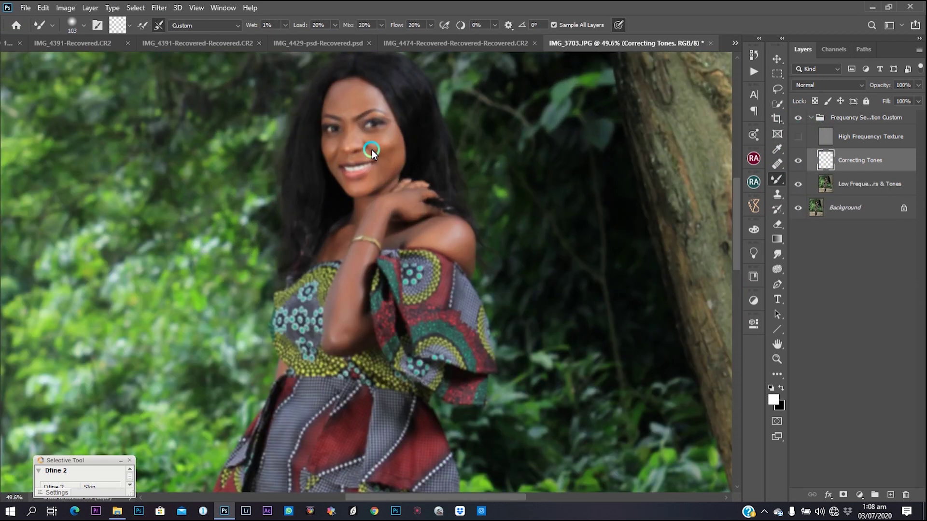
scroll(372, 150, up, 4)
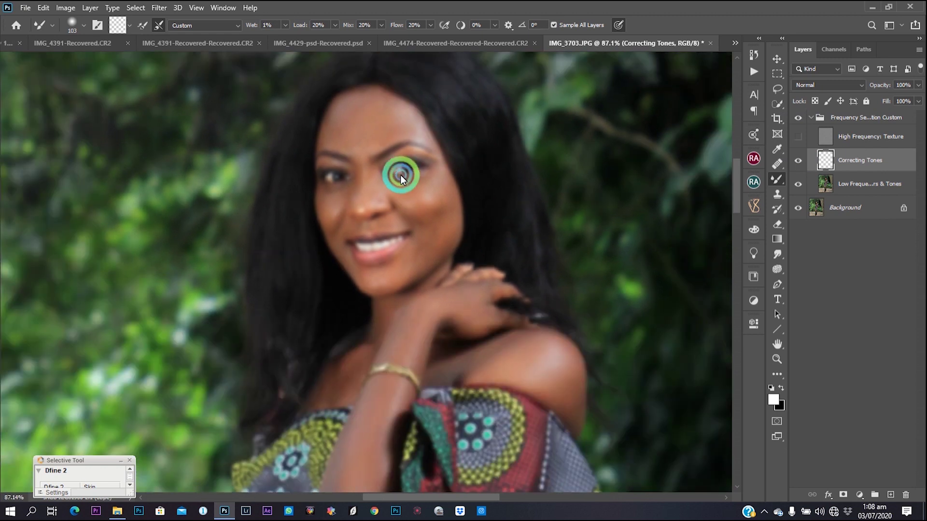
key(bracketleft)
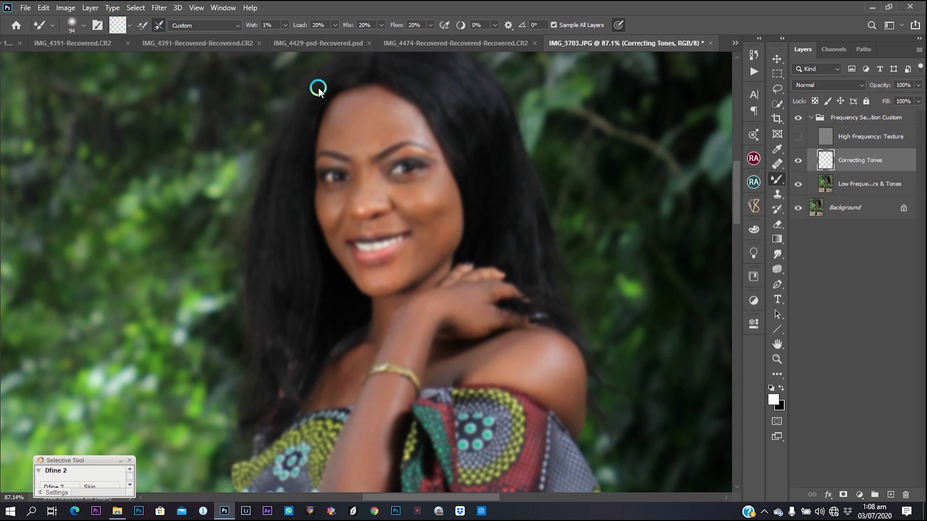
alt+right_click(359, 123)
mouse_move(356, 125)
mouse_down()
mouse_move(352, 99)
mouse_move(381, 108)
mouse_move(395, 131)
mouse_move(408, 118)
mouse_move(390, 109)
mouse_move(366, 145)
mouse_move(343, 107)
mouse_move(345, 127)
mouse_up()
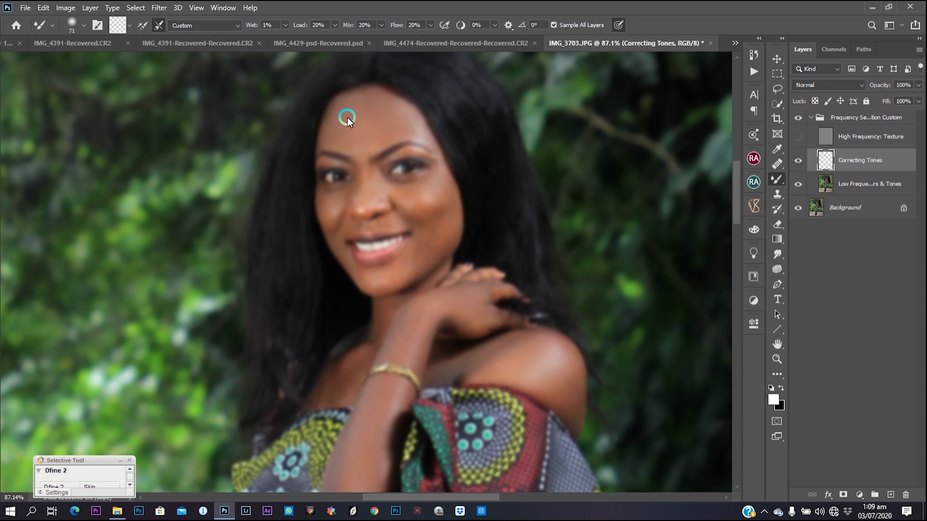
mouse_move(381, 114)
mouse_down()
mouse_move(401, 112)
mouse_move(430, 133)
mouse_move(402, 107)
mouse_up()
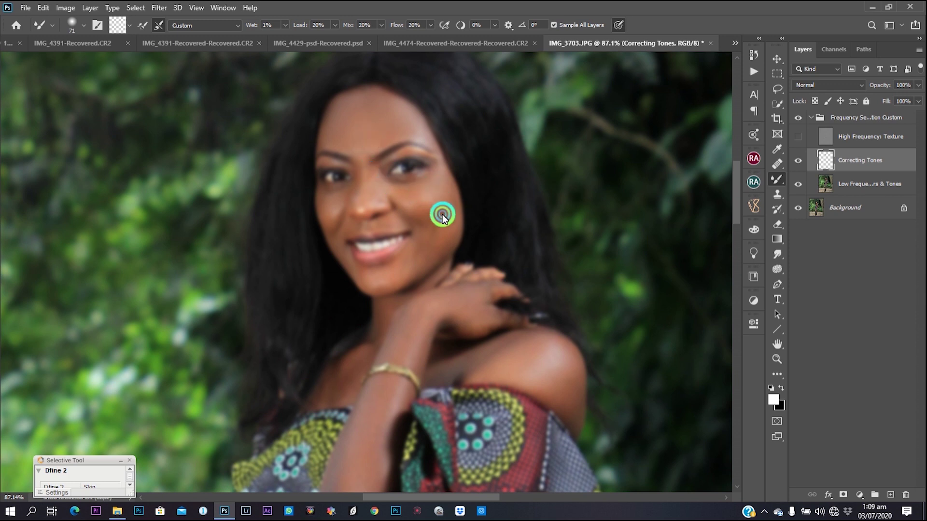
right_click(478, 228)
Step: Resize the Mixer Brush to 39 then 60 px and blend the cheek skin tones
click(516, 247)
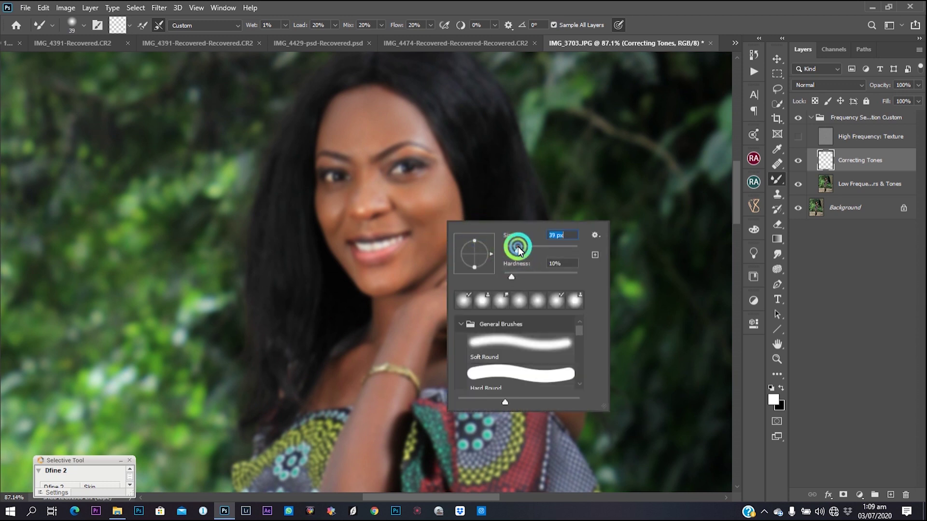
click(415, 198)
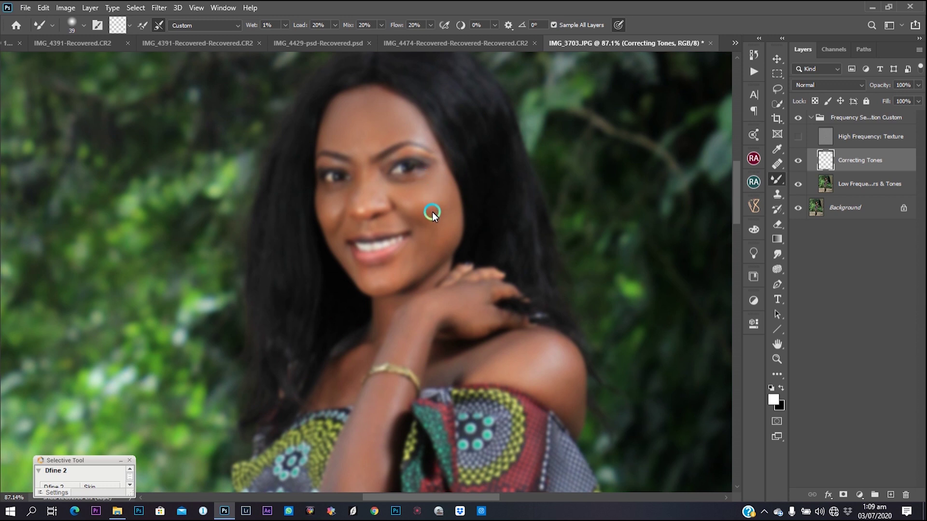
drag(432, 211, 444, 208)
mouse_move(432, 216)
mouse_down()
mouse_move(405, 198)
mouse_move(440, 191)
mouse_move(428, 244)
mouse_move(456, 219)
mouse_move(429, 252)
mouse_move(403, 270)
mouse_move(413, 250)
mouse_move(376, 278)
mouse_move(333, 226)
mouse_move(337, 203)
mouse_move(338, 235)
mouse_move(329, 228)
mouse_move(360, 270)
mouse_move(417, 258)
mouse_move(429, 245)
mouse_move(414, 256)
mouse_move(422, 239)
mouse_move(377, 281)
mouse_move(444, 224)
mouse_move(454, 234)
mouse_move(440, 247)
mouse_move(448, 204)
mouse_move(421, 216)
mouse_up()
Step: Blend the skin under the eye, across the forehead, and again on the cheek
key(bracketright)
key(bracketright)
key(bracketright)
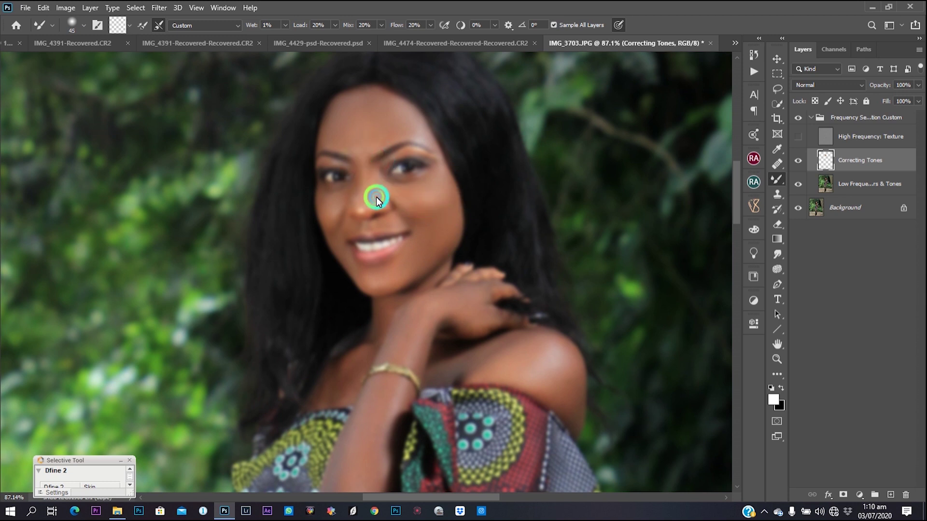
mouse_move(354, 188)
mouse_down()
mouse_move(356, 176)
mouse_move(337, 197)
mouse_move(319, 198)
mouse_move(331, 193)
mouse_move(324, 212)
mouse_move(336, 208)
mouse_move(350, 222)
mouse_move(401, 182)
mouse_move(383, 160)
mouse_move(372, 174)
mouse_move(363, 161)
mouse_up()
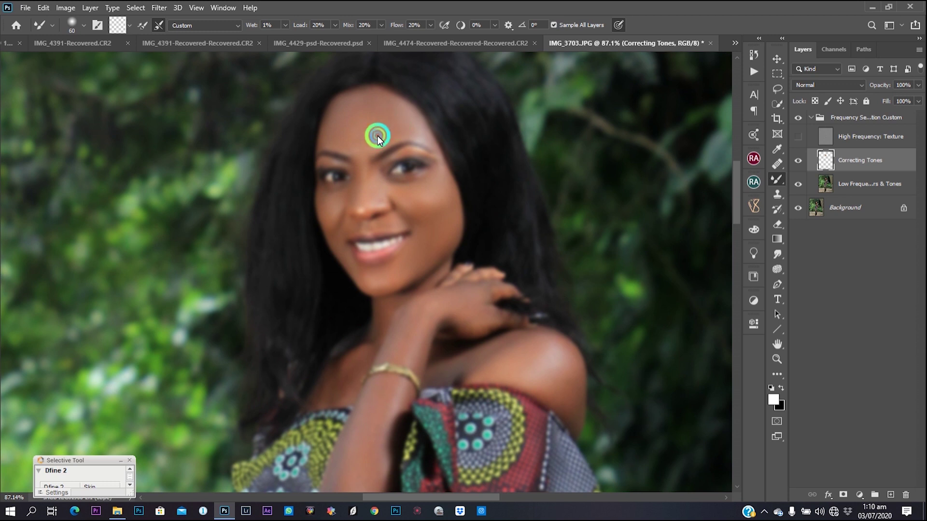
mouse_move(354, 129)
mouse_down()
mouse_move(344, 109)
mouse_move(341, 118)
mouse_move(346, 102)
mouse_move(345, 130)
mouse_up()
scroll(396, 149, down, 2)
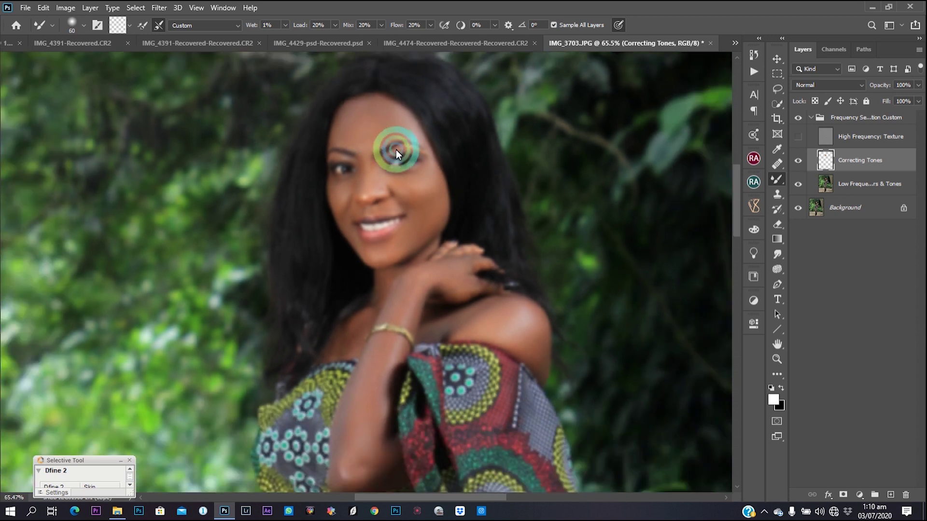
scroll(425, 250, up, 2)
mouse_move(424, 204)
mouse_down()
mouse_move(407, 189)
mouse_move(415, 217)
mouse_move(431, 207)
mouse_move(409, 231)
mouse_move(445, 197)
mouse_move(412, 246)
mouse_move(413, 140)
mouse_up()
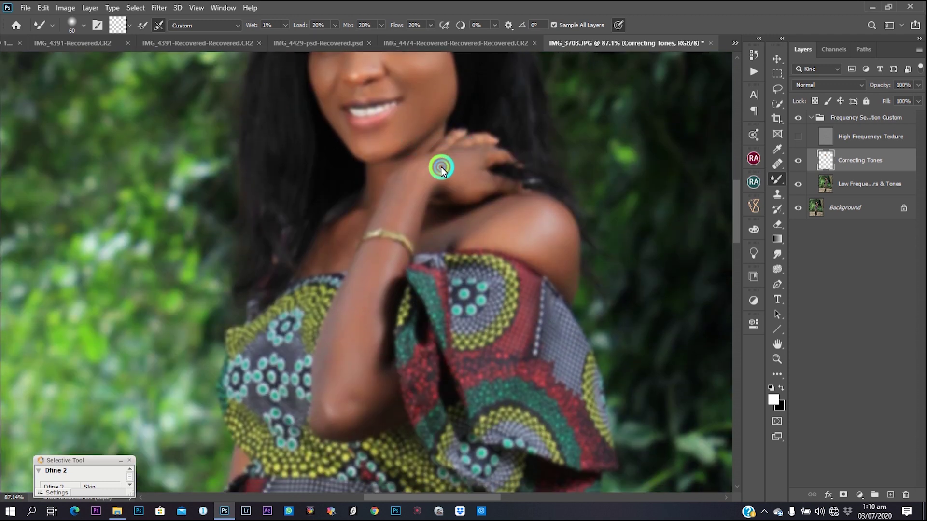
Step: Shrink the Mixer Brush to 44 px, blend the hand and neck, then resize to about 76 px
alt+right_click(472, 157)
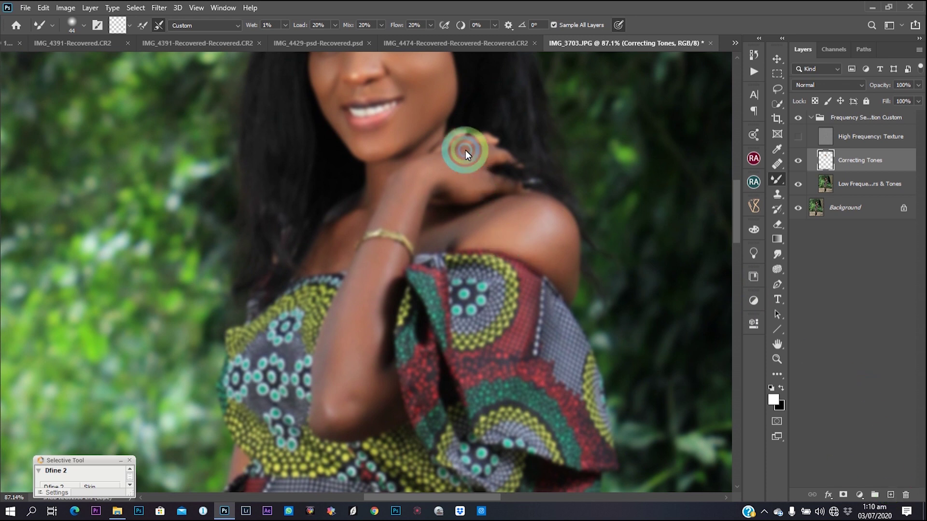
mouse_move(492, 156)
mouse_down()
mouse_move(453, 165)
mouse_move(459, 147)
mouse_move(478, 139)
mouse_move(446, 152)
mouse_move(453, 143)
mouse_move(386, 207)
mouse_up()
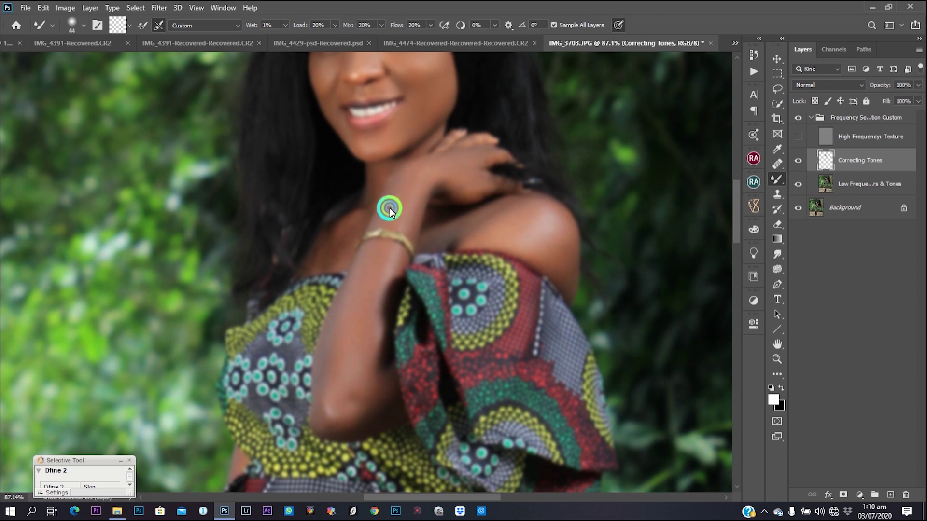
alt+right_click(387, 207)
alt+right_click(419, 189)
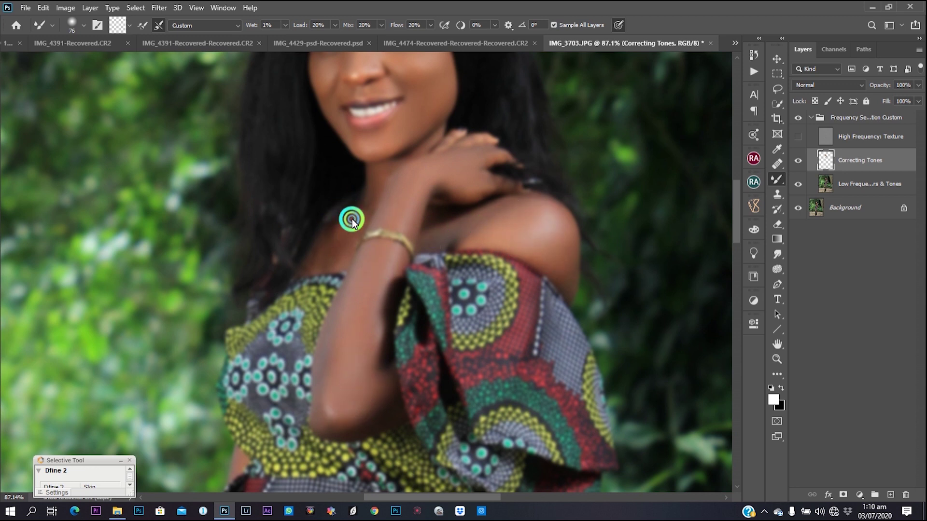
scroll(367, 251, down, 5)
Step: Make the brush smaller and blend the skin tones along the forearm
scroll(370, 190, down, 3)
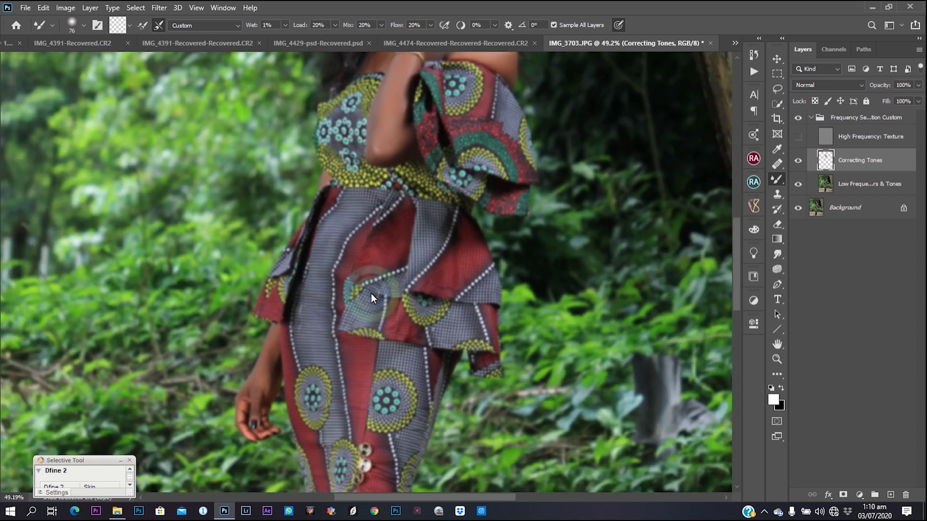
scroll(337, 317, up, 3)
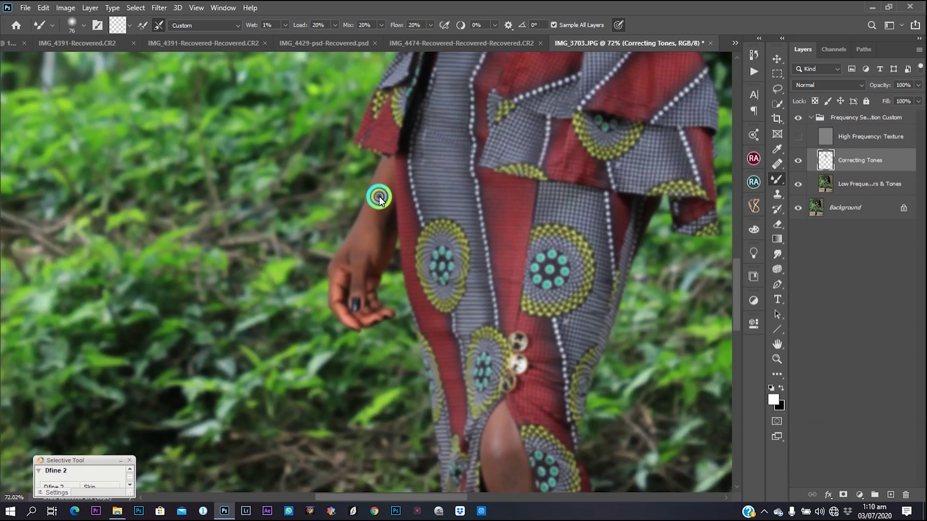
key(bracketleft)
key(bracketleft)
key(bracketleft)
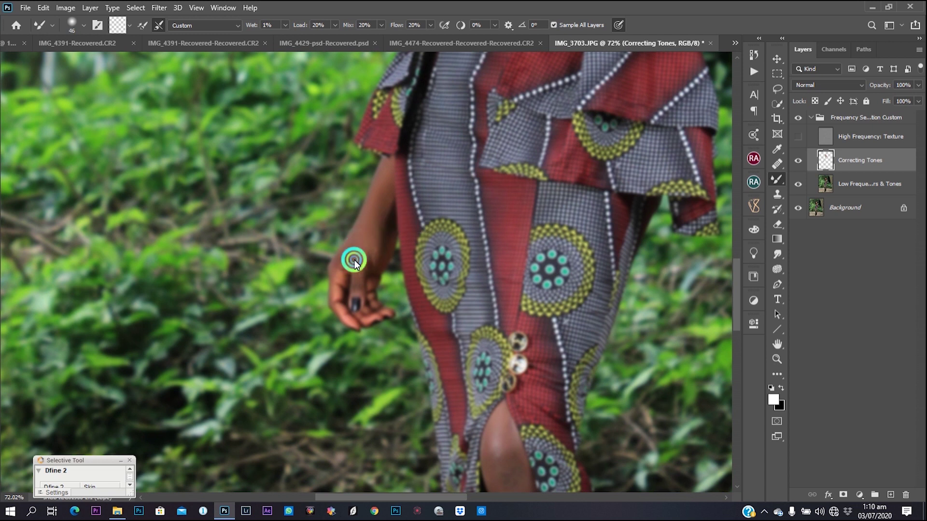
mouse_move(368, 231)
mouse_down()
mouse_move(396, 184)
mouse_move(381, 227)
mouse_move(386, 190)
mouse_up()
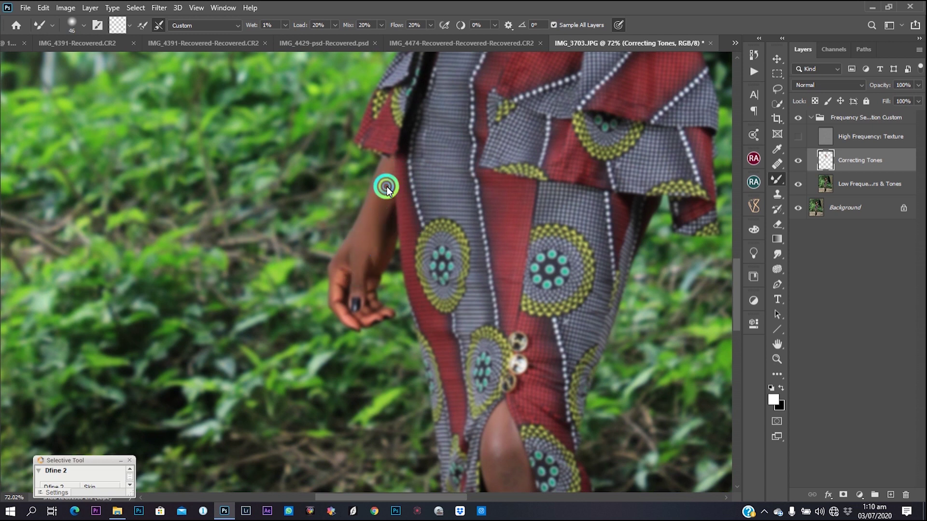
Step: Pan down to the lower leg and smooth the shin's tones, ending with a 102 px brush
scroll(350, 252, down, 10)
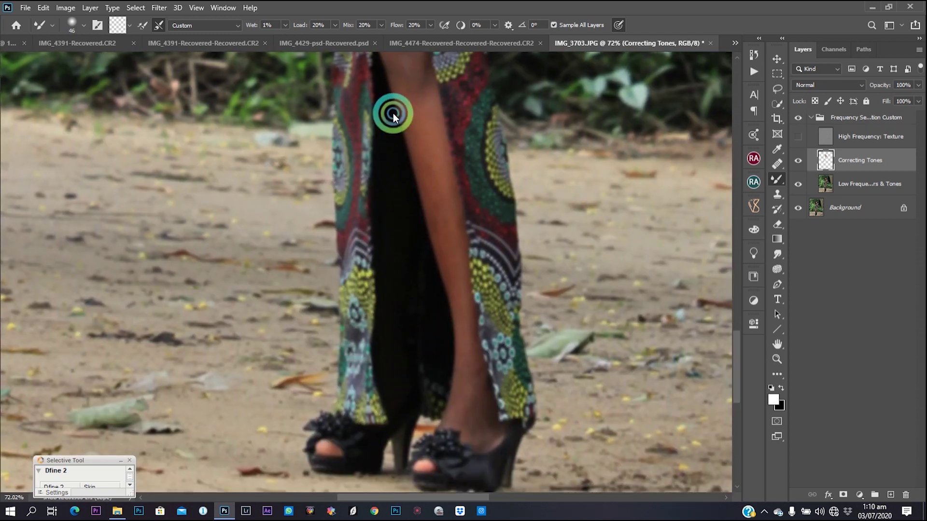
mouse_move(394, 108)
mouse_down()
mouse_move(384, 143)
mouse_move(385, 79)
mouse_move(414, 233)
mouse_up()
key(bracketright)
key(bracketright)
key(bracketright)
key(bracketright)
key(bracketright)
drag(406, 187, 383, 76)
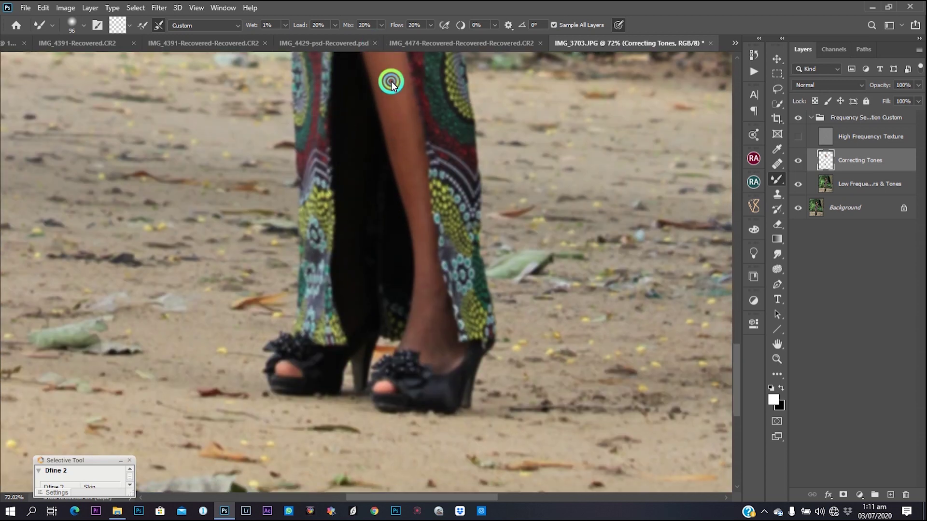
drag(430, 221, 425, 217)
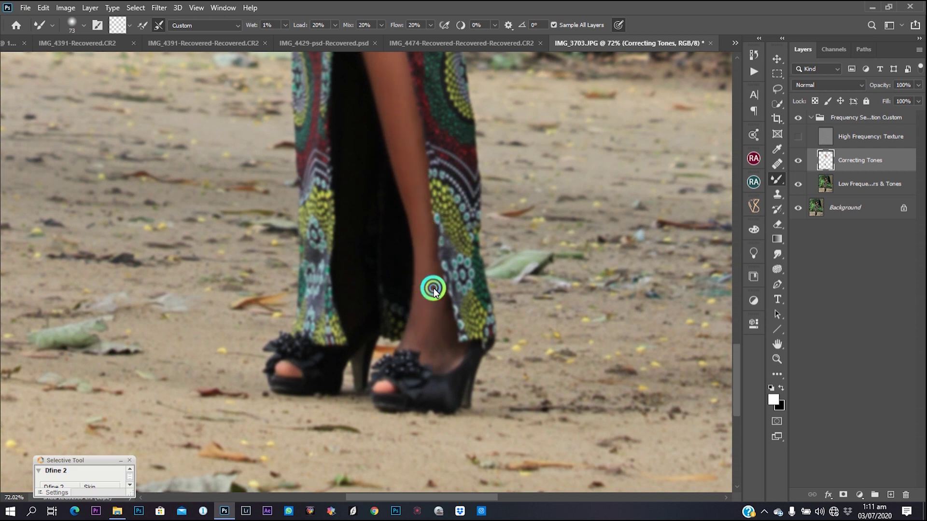
drag(424, 249, 443, 341)
scroll(409, 215, up, 6)
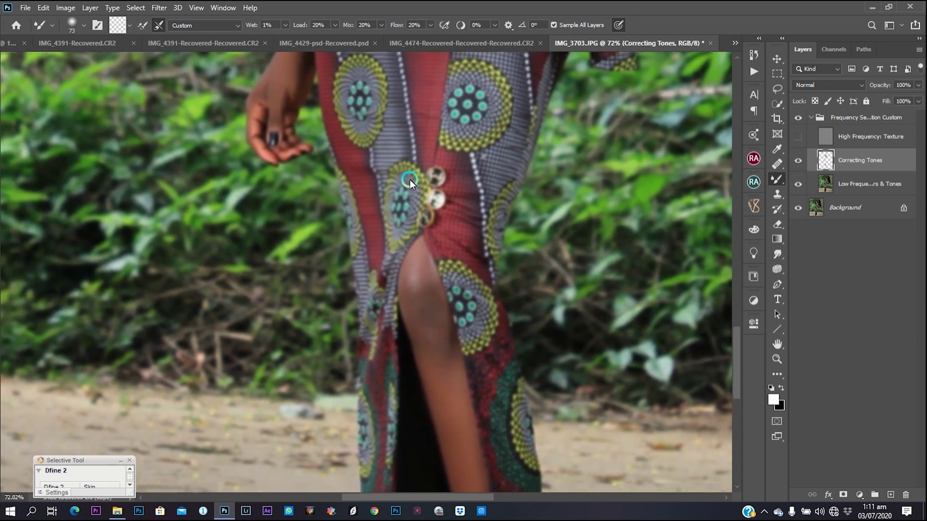
scroll(413, 166, down, 5)
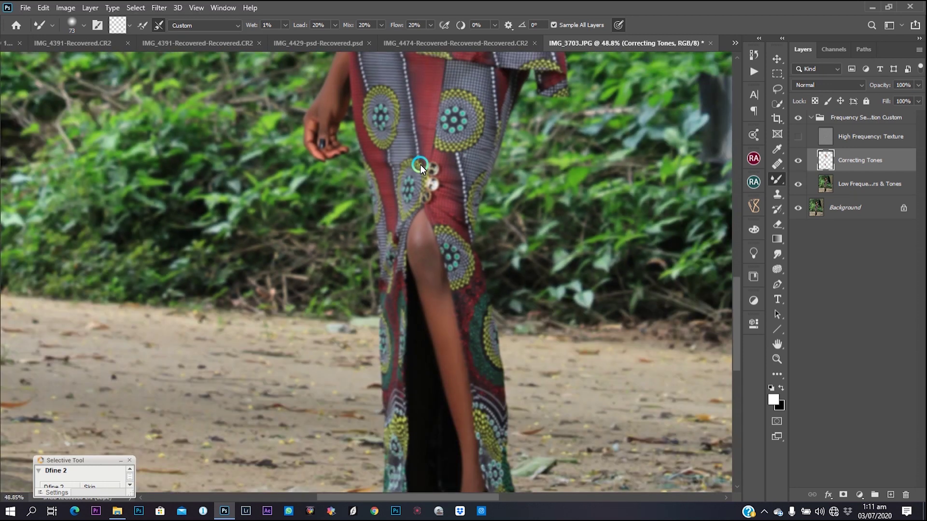
scroll(428, 164, up, 10)
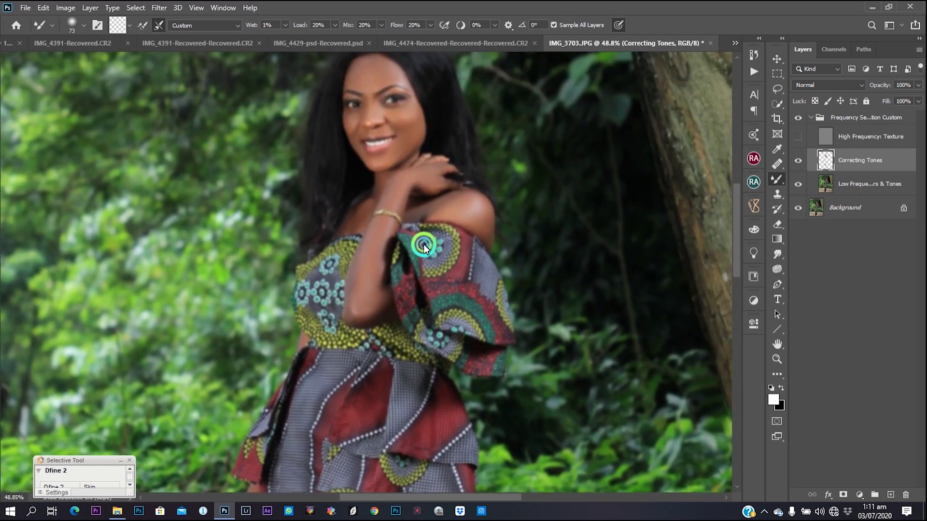
drag(393, 96, 401, 140)
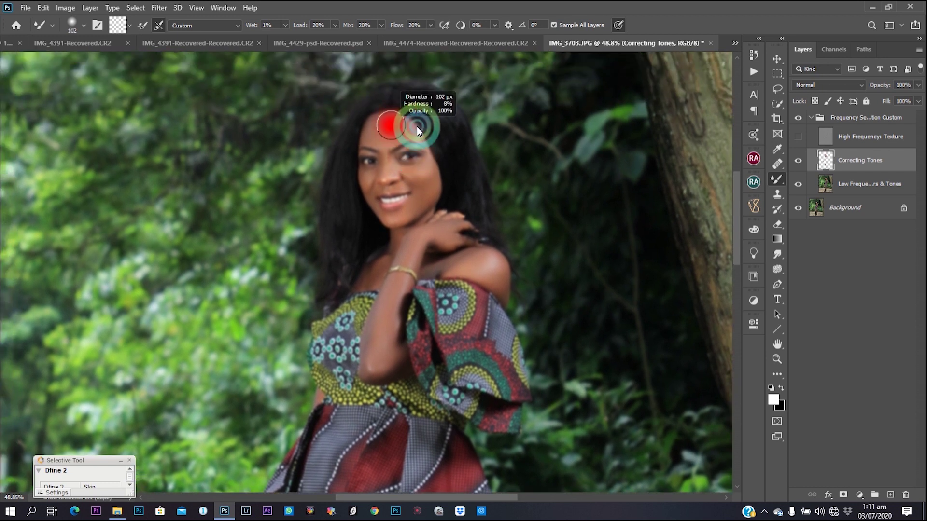
Step: Blend the hair tones on a new Layer 1, re-show the texture layer, and collapse the group
click(892, 496)
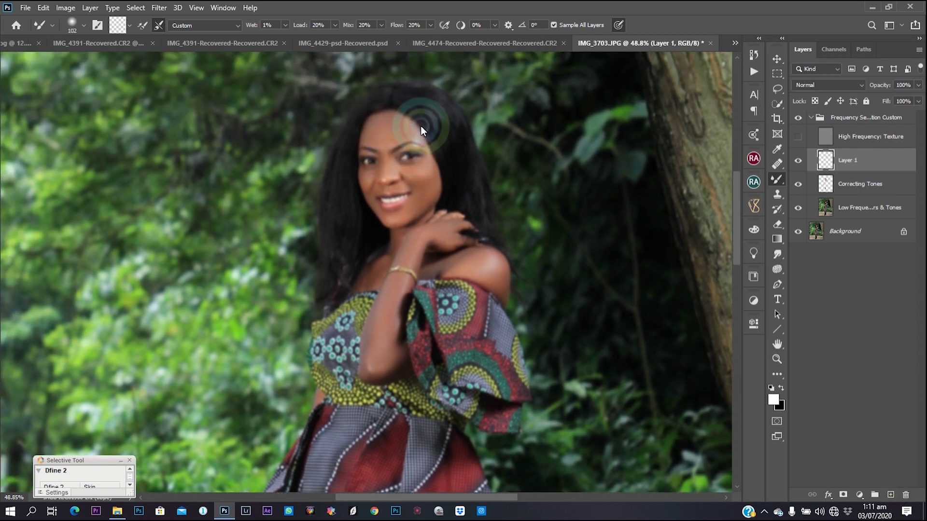
mouse_move(444, 130)
mouse_down()
mouse_move(441, 139)
mouse_move(430, 114)
mouse_move(413, 107)
mouse_move(432, 109)
mouse_move(461, 146)
mouse_move(477, 203)
mouse_move(462, 143)
mouse_move(407, 94)
mouse_move(360, 116)
mouse_move(335, 198)
mouse_move(332, 164)
mouse_move(352, 231)
mouse_move(339, 199)
mouse_move(404, 91)
mouse_move(491, 165)
mouse_move(858, 223)
mouse_move(816, 144)
mouse_up()
click(798, 136)
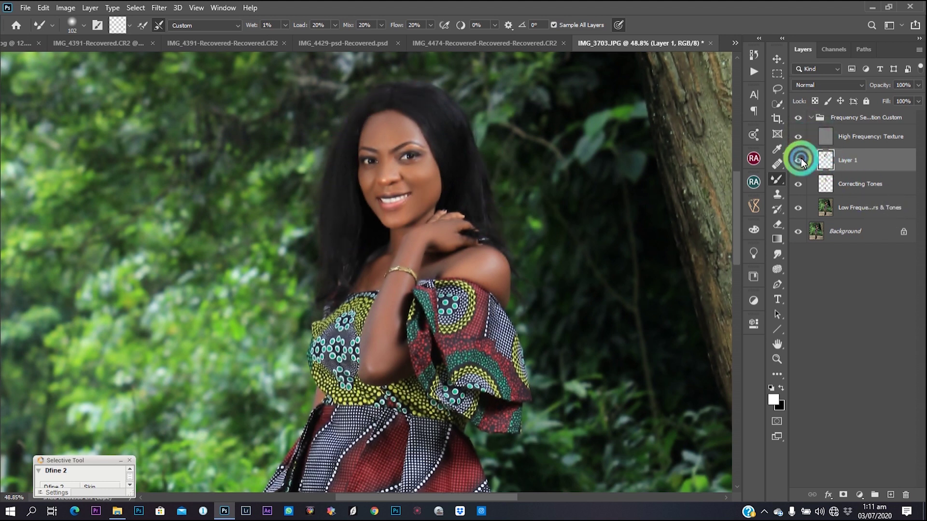
key(ctrl+0)
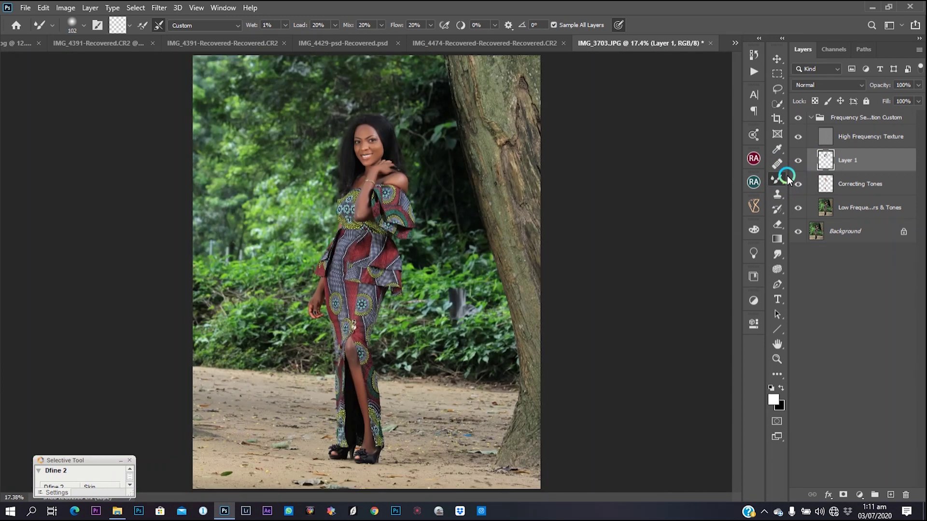
click(812, 121)
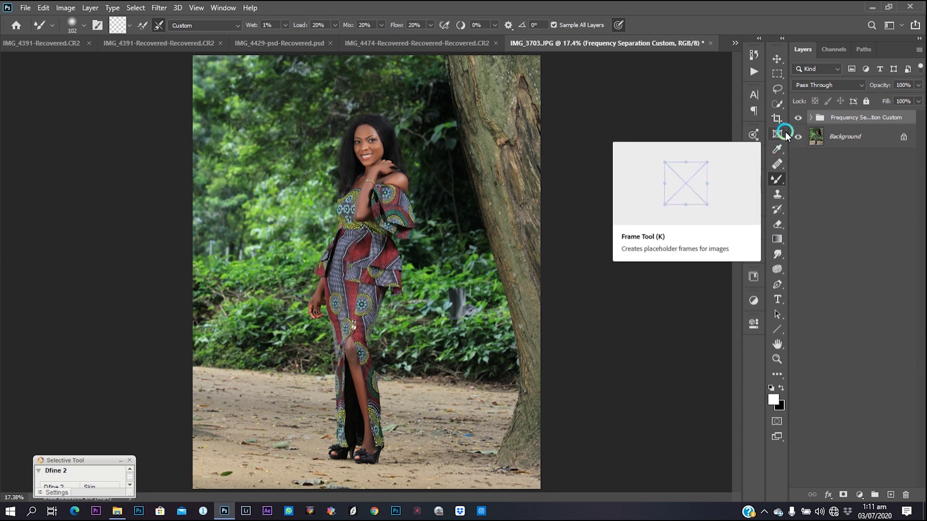
click(755, 181)
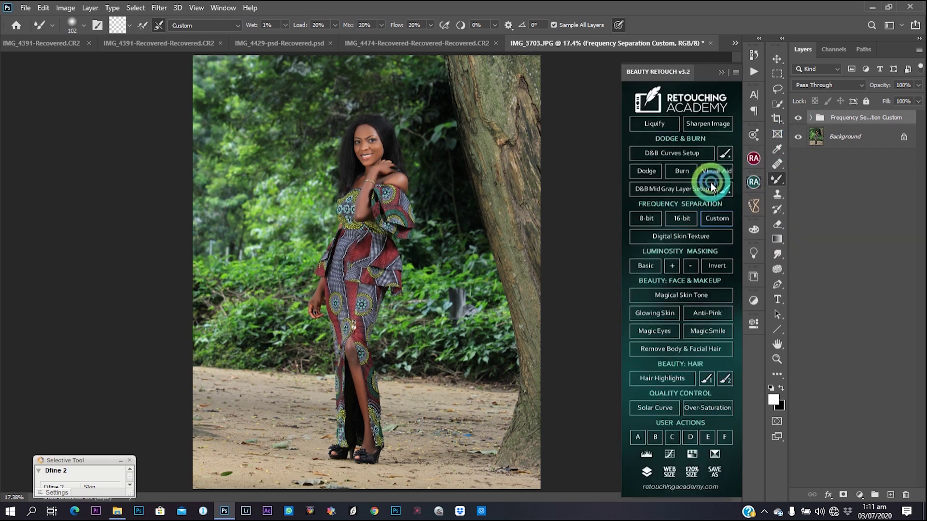
Step: Add the Dodge - Brighten curve group, zoom to the face, and switch to the regular Brush Tool
click(652, 171)
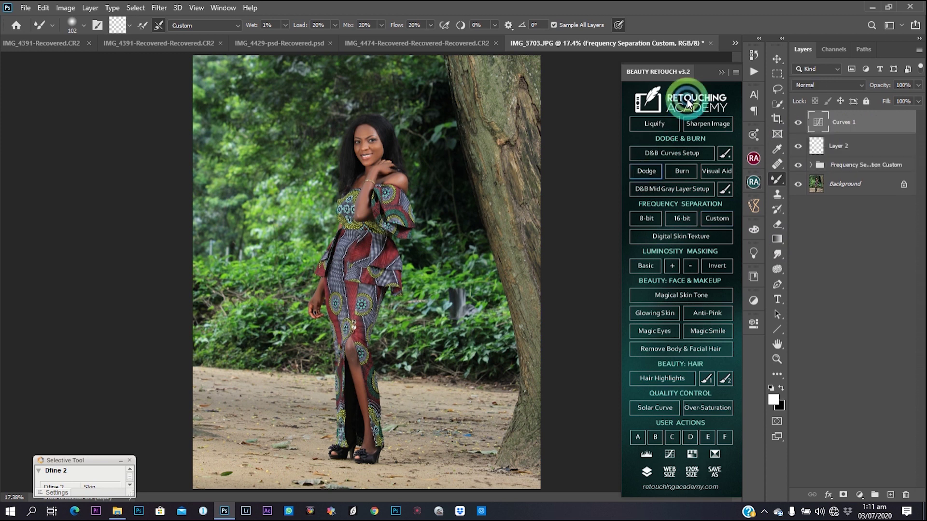
click(723, 75)
scroll(367, 145, up, 4)
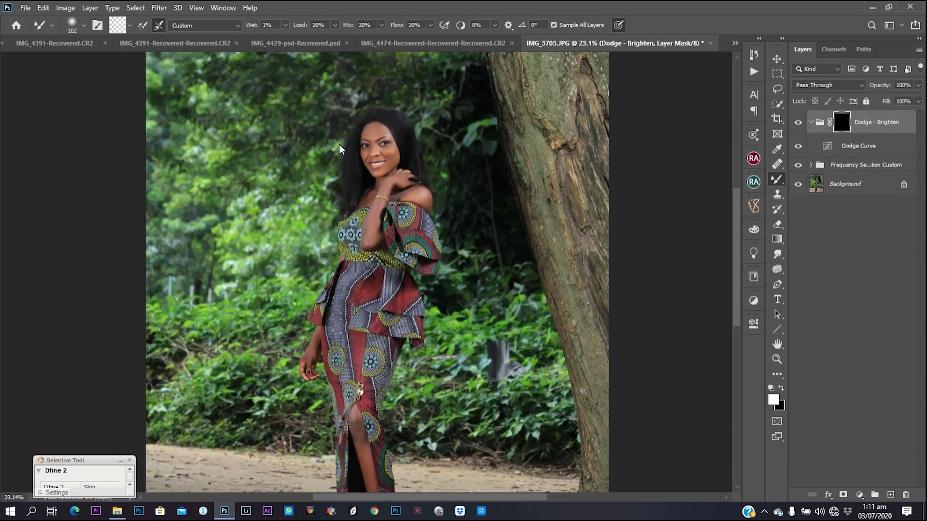
scroll(375, 152, up, 5)
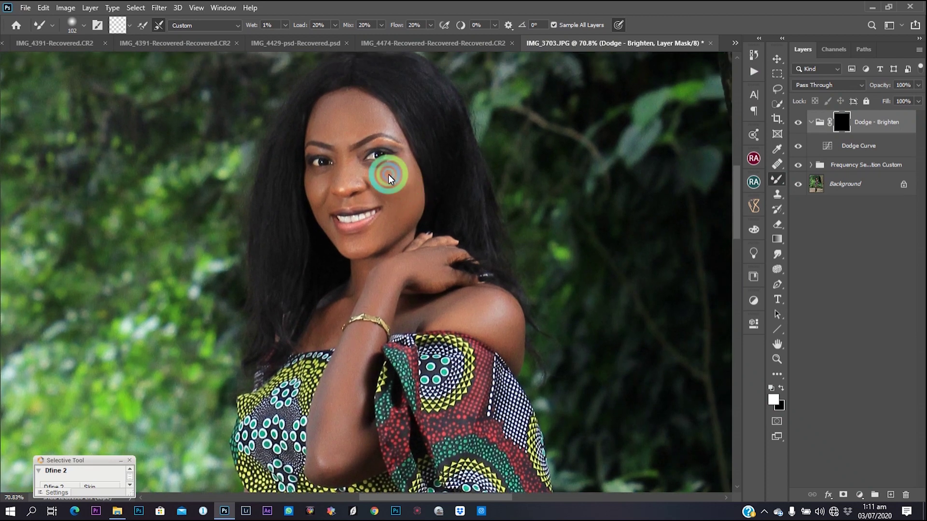
drag(390, 178, 376, 179)
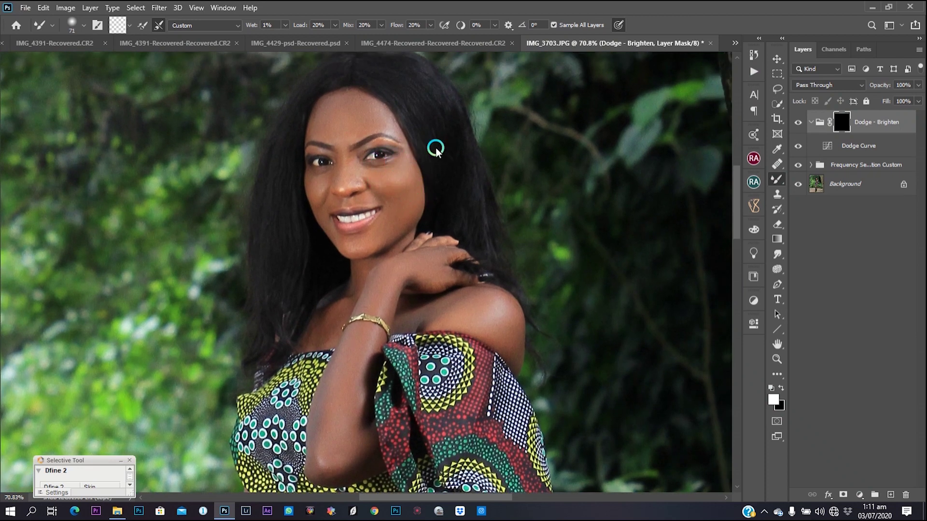
right_click(772, 193)
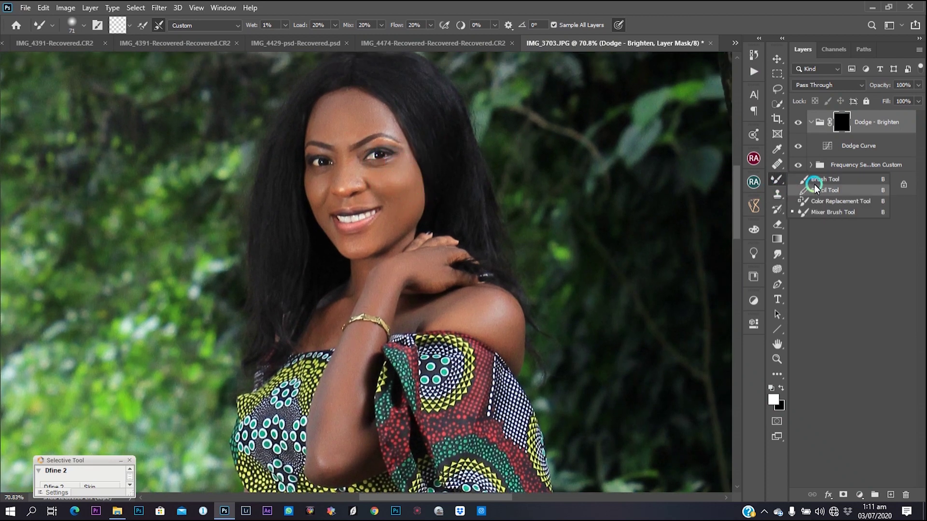
click(804, 175)
Step: Paint brightening onto the Dodge mask over the forehead and under the eye
drag(386, 149, 405, 150)
drag(393, 181, 394, 182)
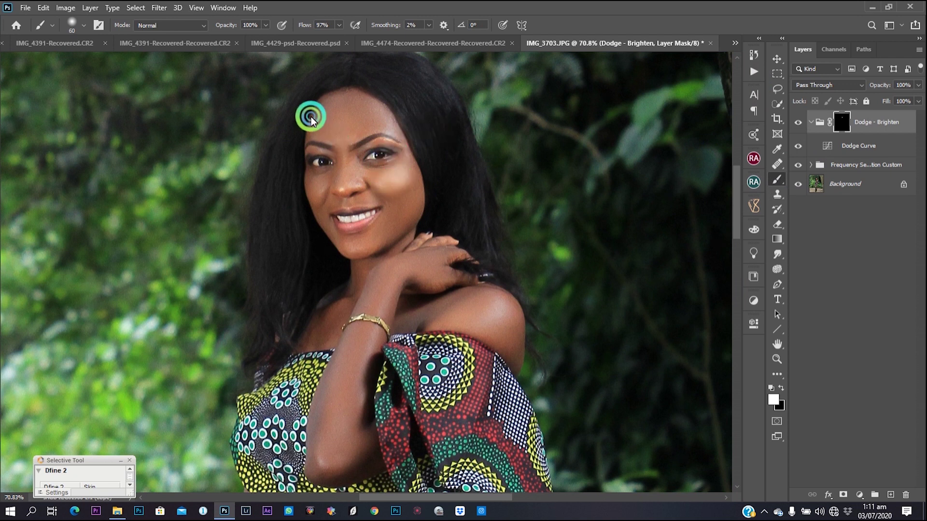
drag(340, 123, 350, 123)
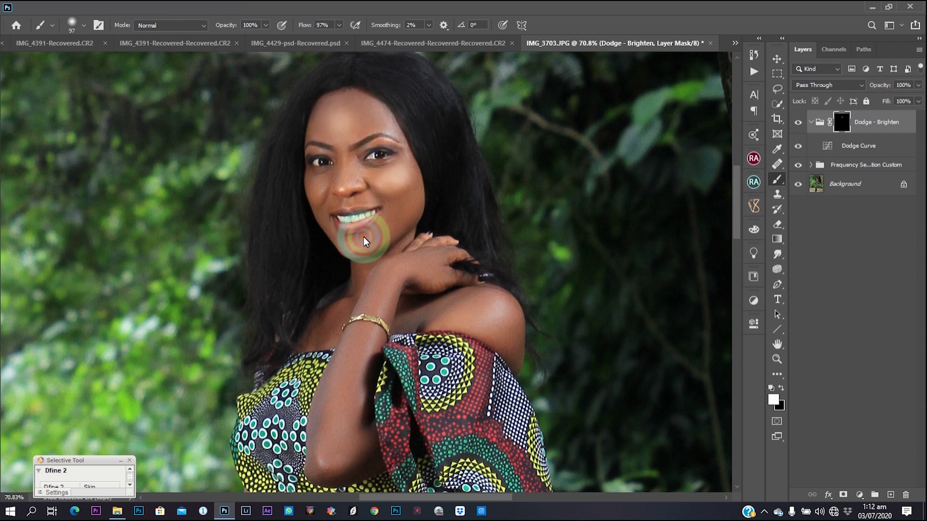
drag(363, 237, 355, 239)
click(311, 175)
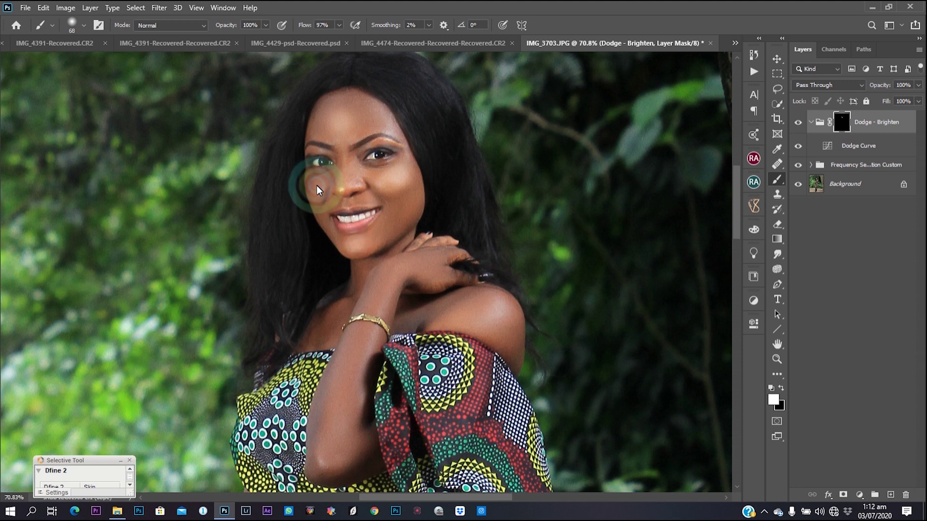
click(160, 8)
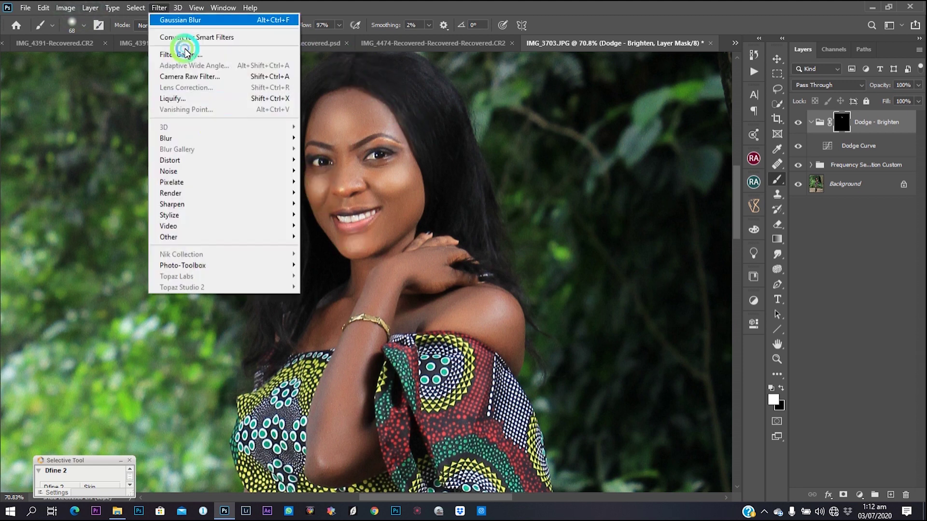
Step: Soften the dodge mask with a Gaussian Blur of about 12.5 px
mouse_move(224, 139)
click(328, 185)
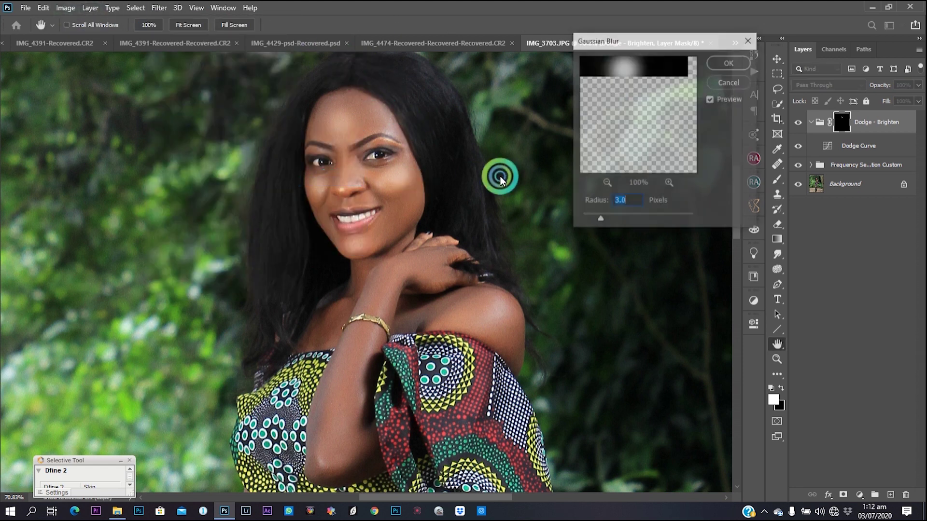
drag(626, 213, 640, 221)
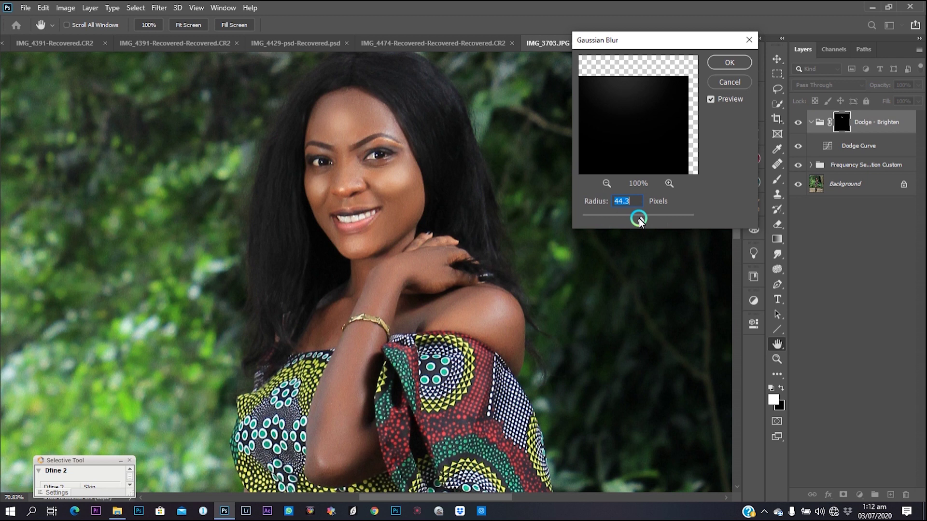
drag(640, 221, 636, 221)
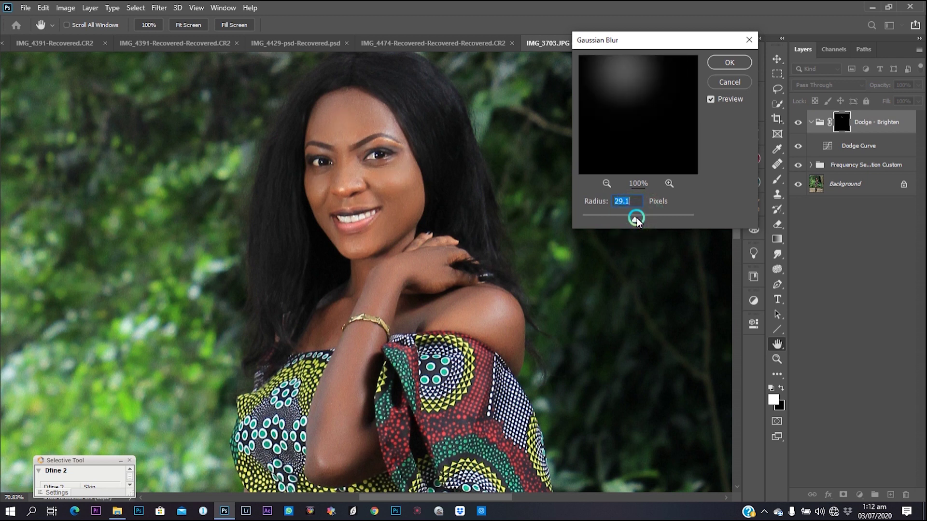
drag(635, 221, 632, 222)
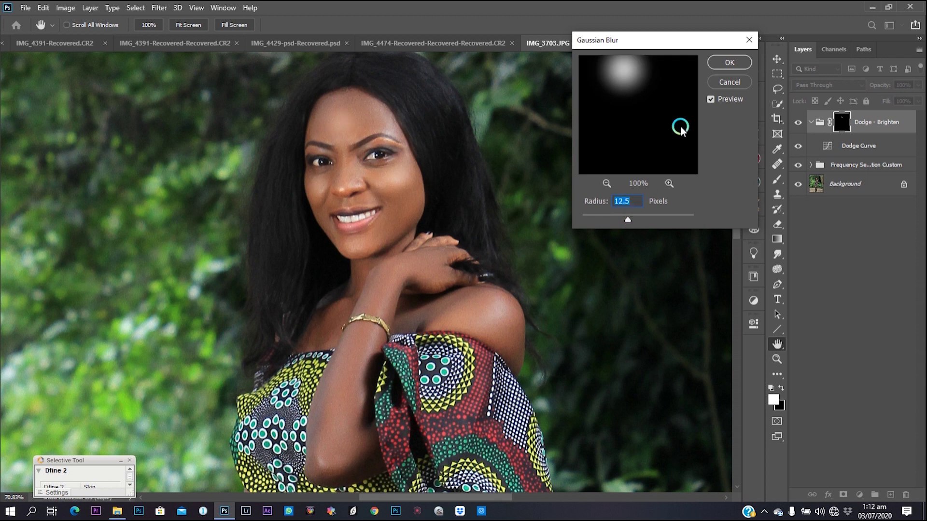
click(725, 64)
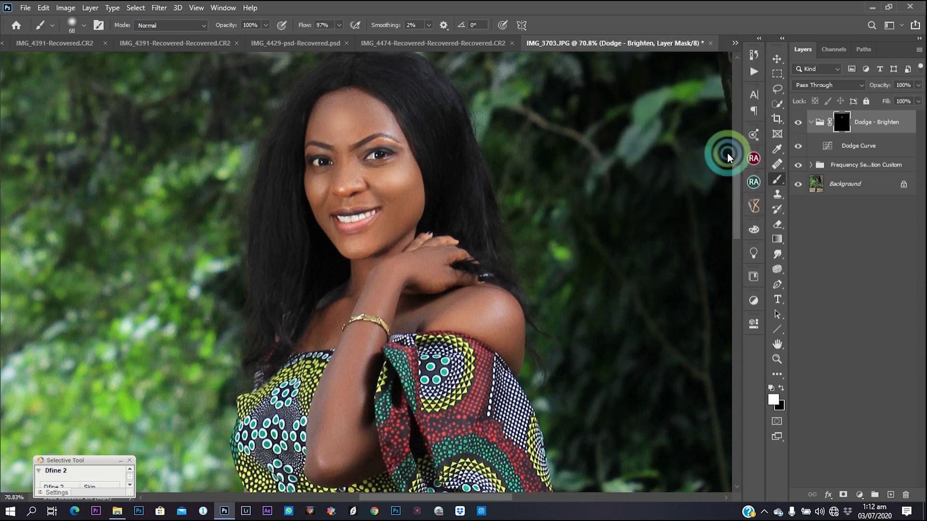
Step: Lower the Dodge - Brighten group to 76% opacity and add a Burn - Darken curve group
click(756, 187)
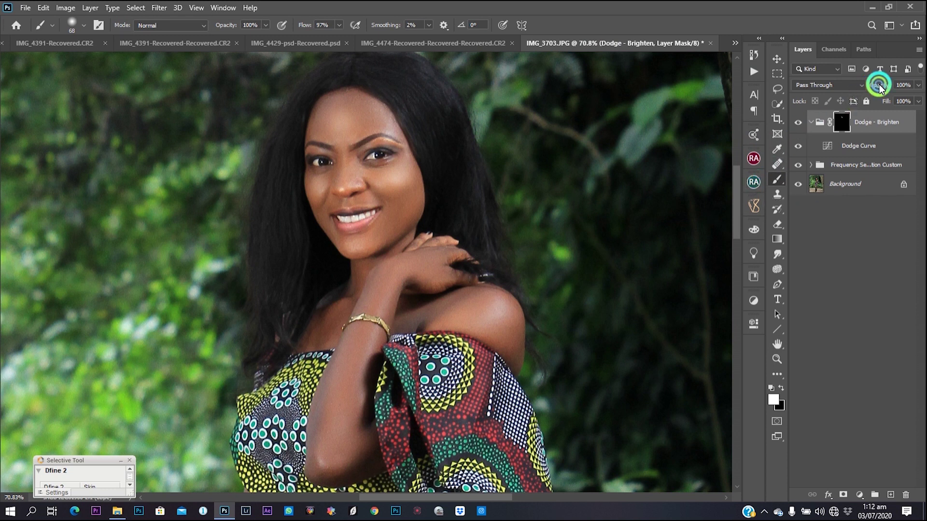
drag(880, 87, 864, 89)
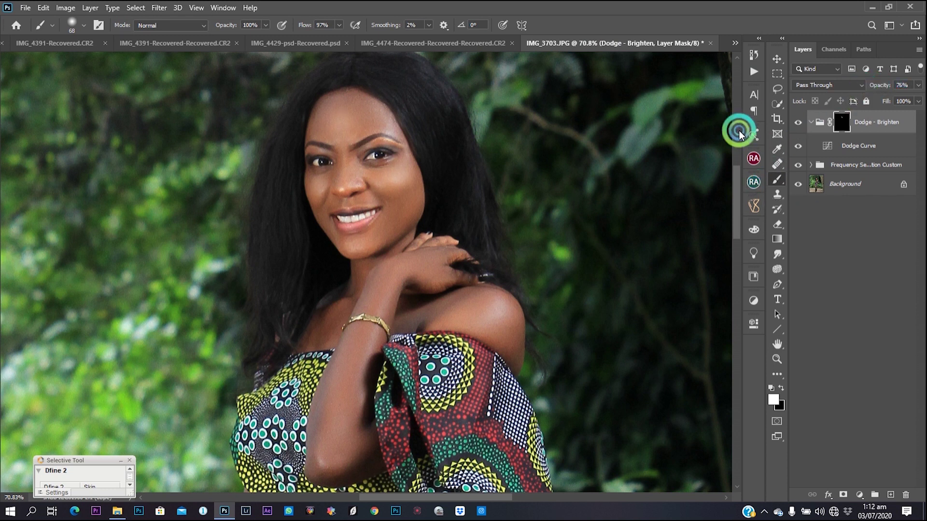
click(754, 182)
click(682, 171)
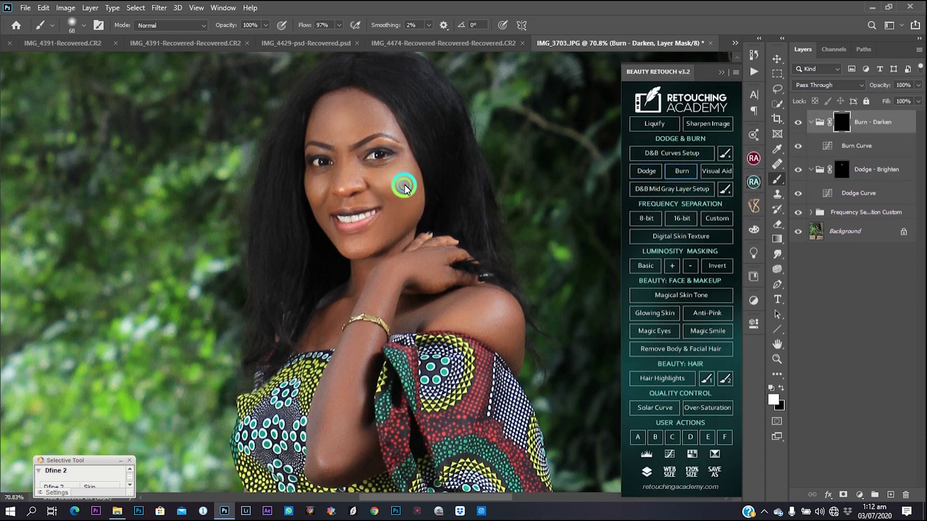
Step: Burn the cheek, give the Burn - Darken mask a 40.1 px Gaussian Blur, then collapse the group and Beauty Retouch panel
drag(404, 189, 389, 198)
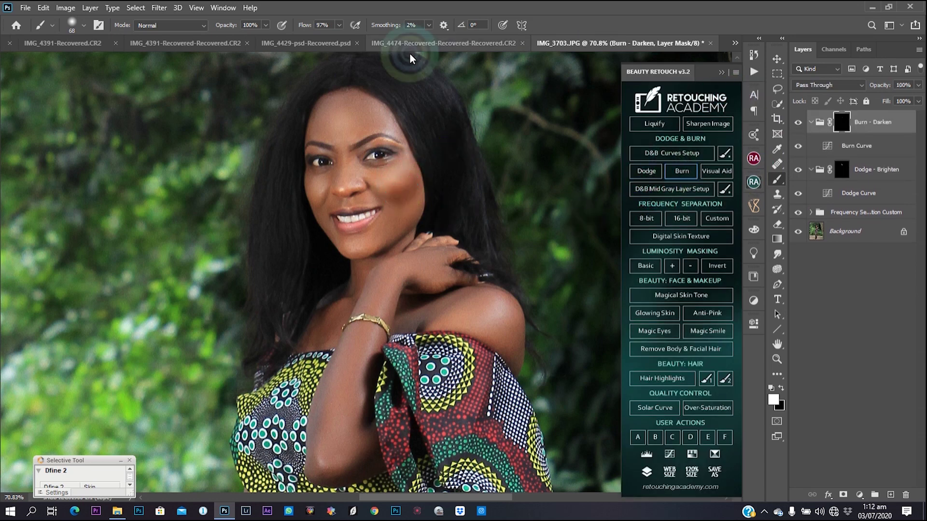
click(159, 8)
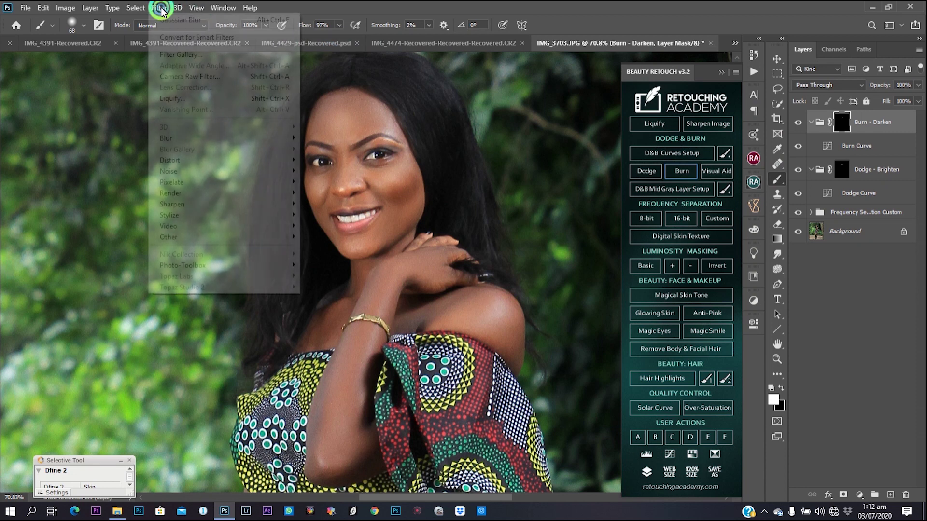
mouse_move(171, 138)
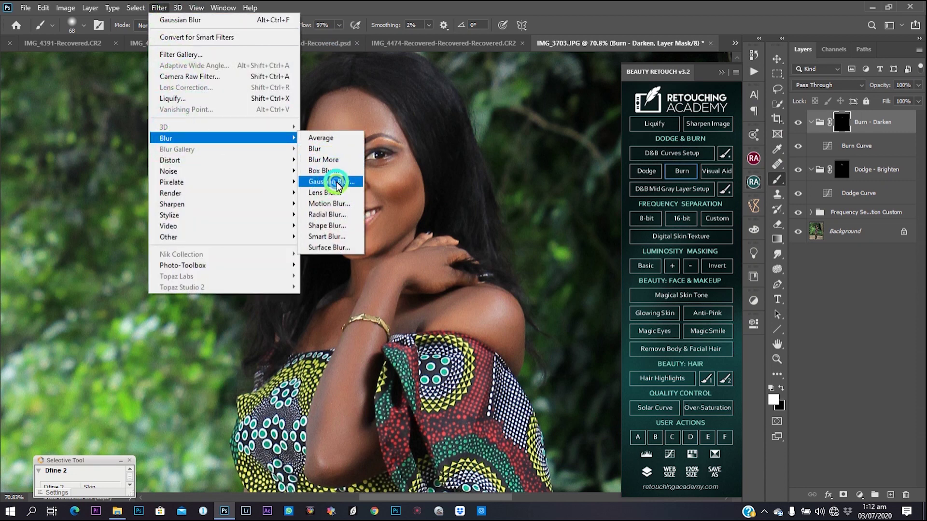
click(331, 182)
drag(649, 221, 647, 222)
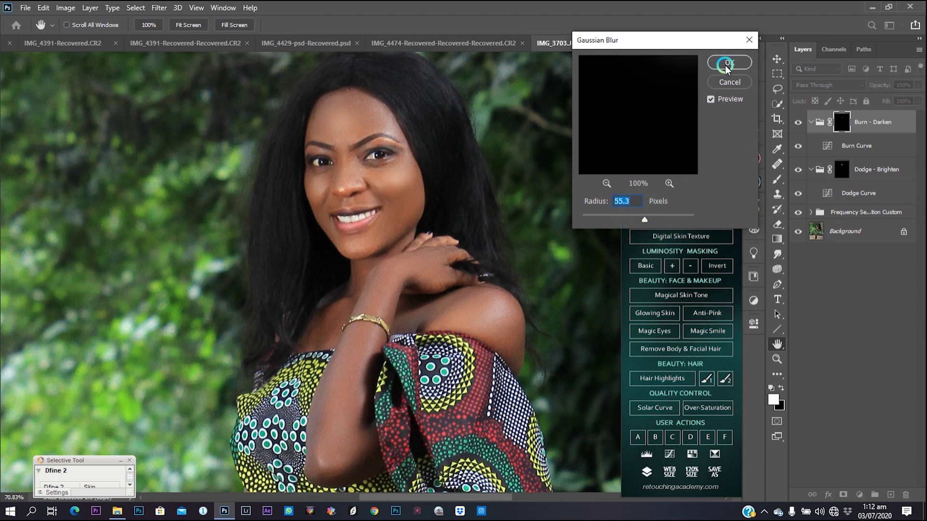
click(640, 221)
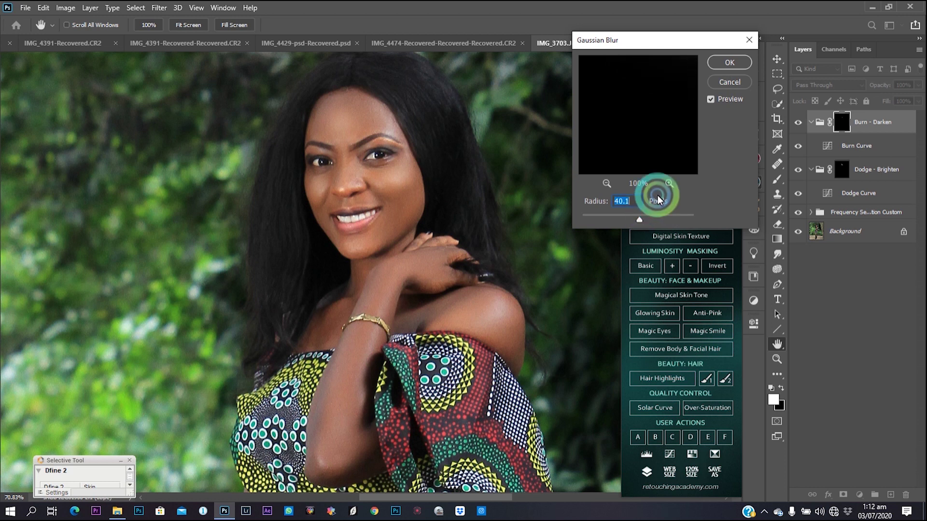
click(698, 119)
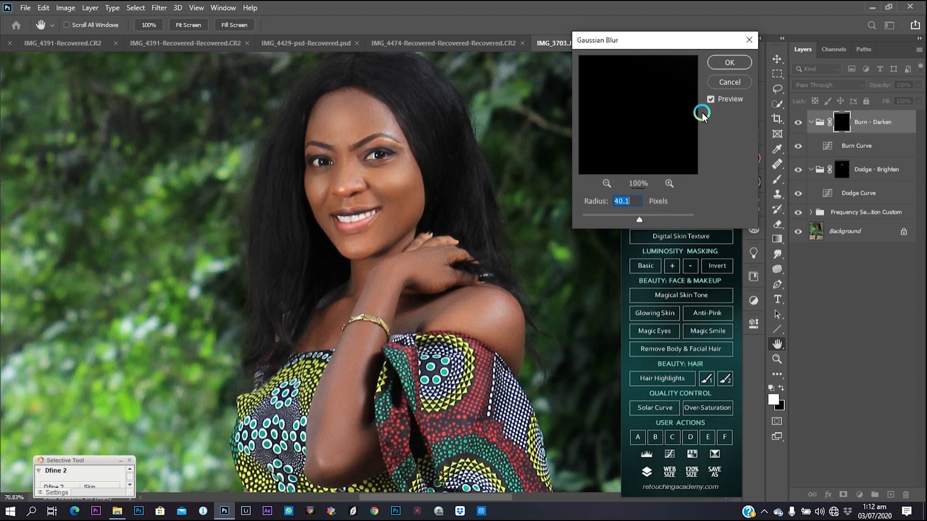
click(709, 61)
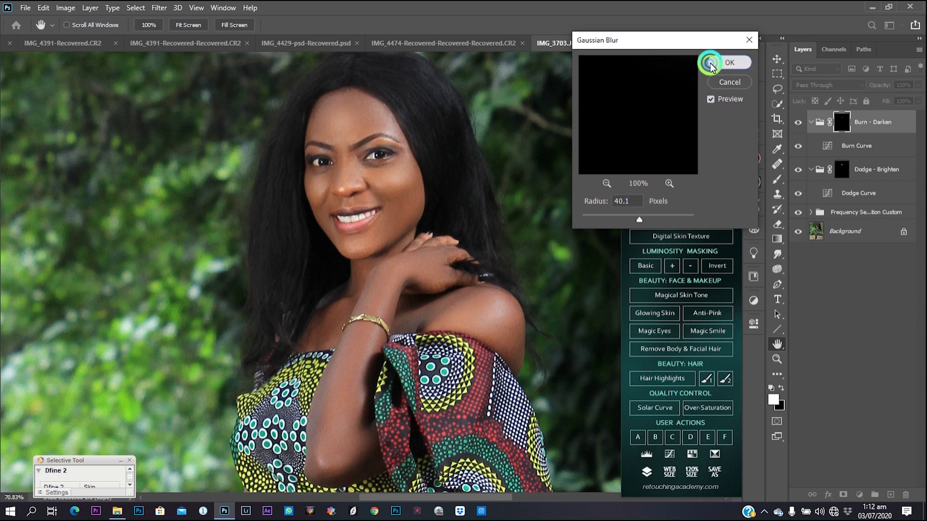
click(809, 124)
click(722, 72)
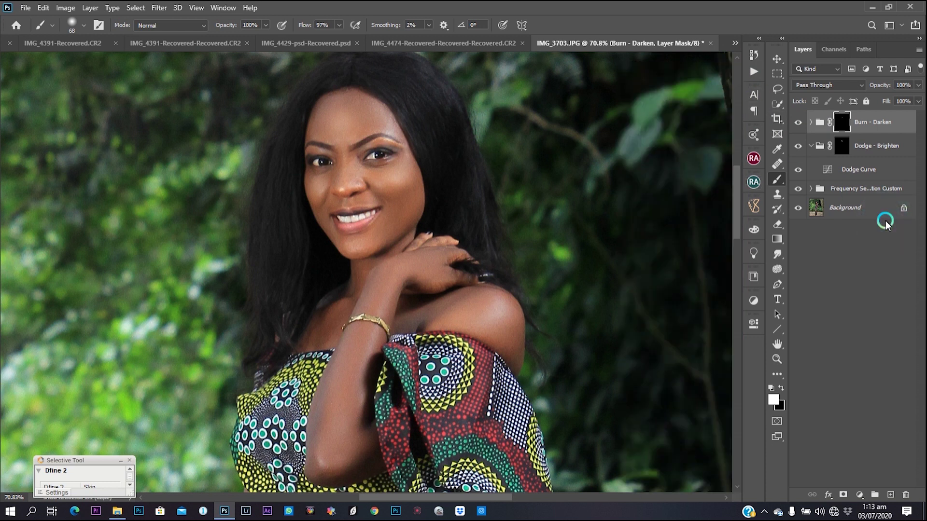
Step: Fit the whole photo in the window and browse the Filter menu without applying anything
key(ctrl+0)
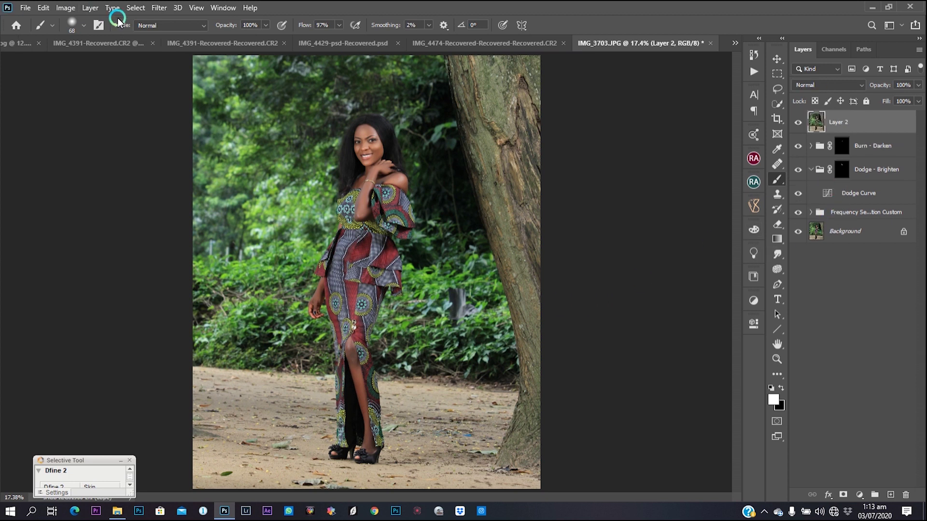
click(154, 8)
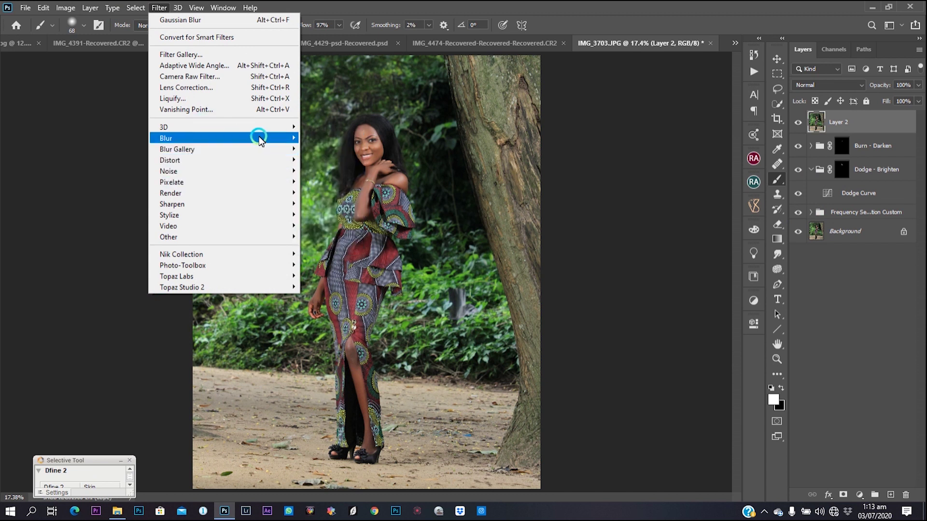
mouse_move(259, 140)
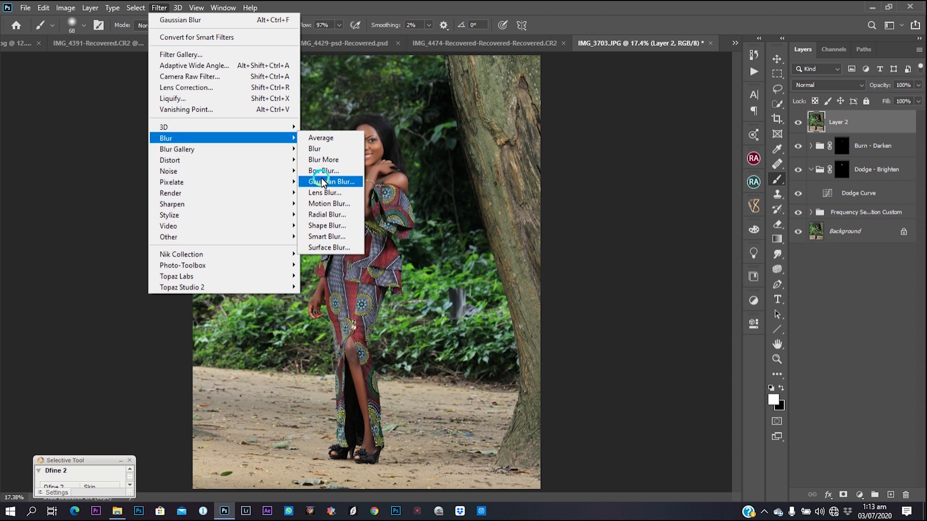
click(593, 118)
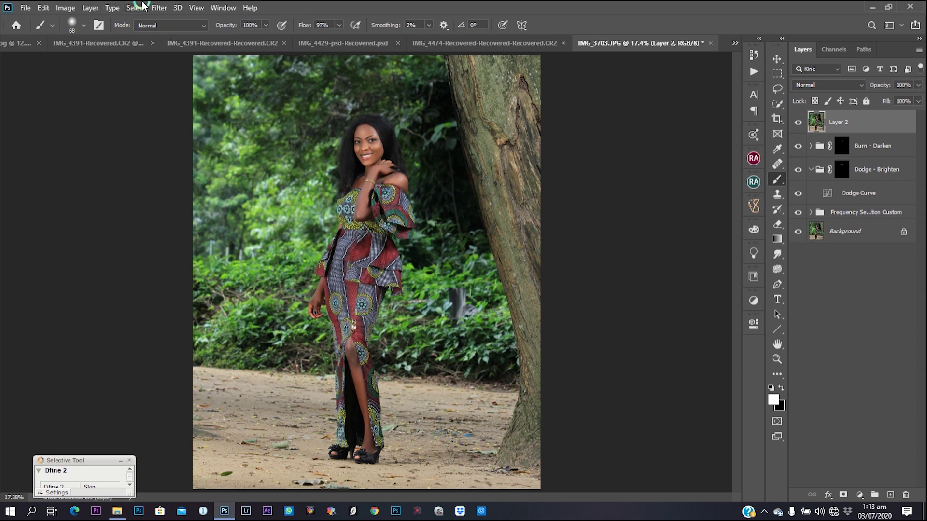
Step: Convert Layer 2 for Smart Filters, then drag it to the trash to discard it
click(159, 7)
click(179, 17)
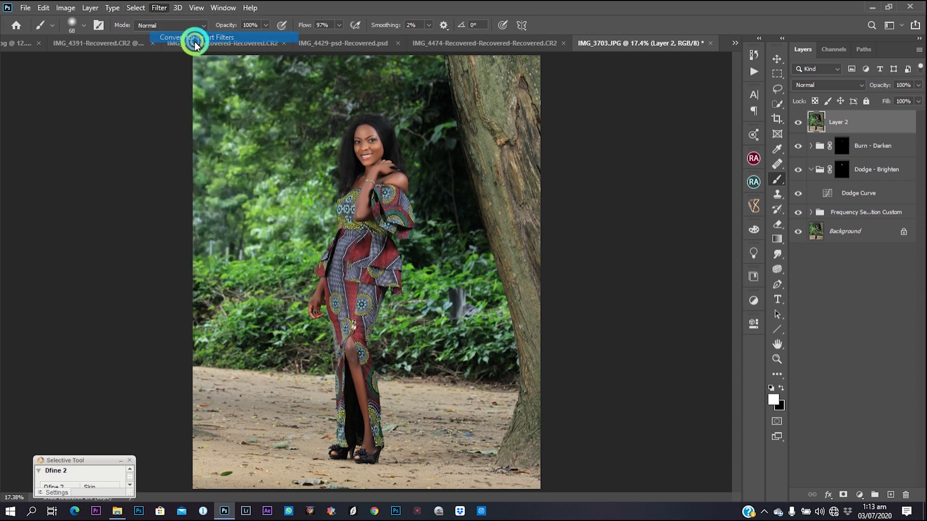
click(159, 8)
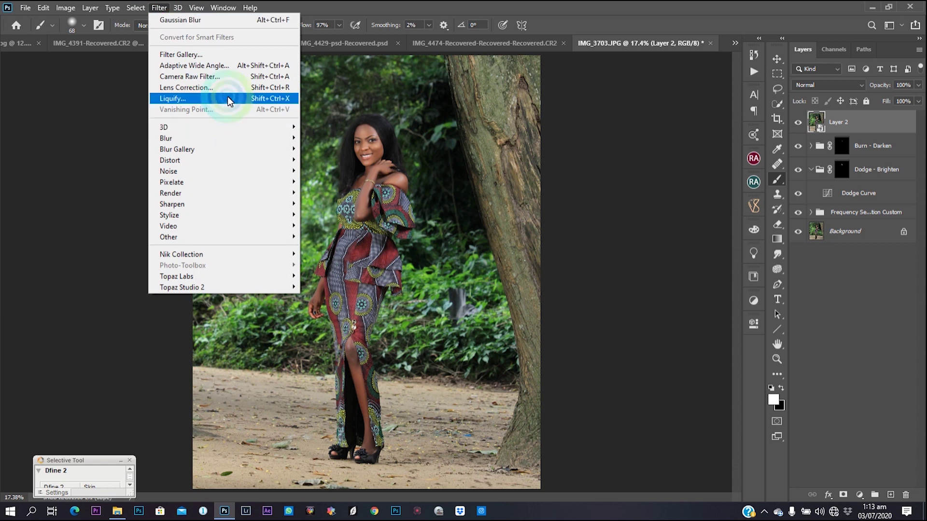
click(857, 121)
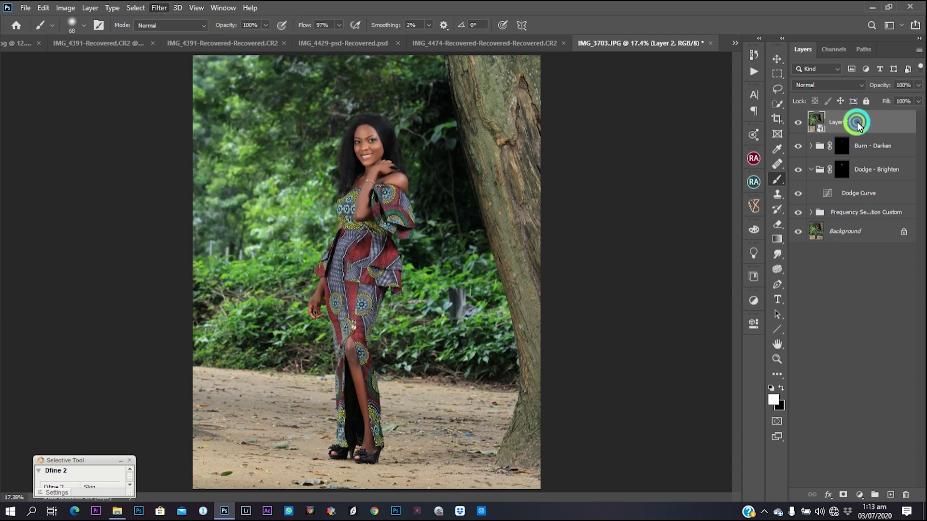
drag(857, 124, 907, 494)
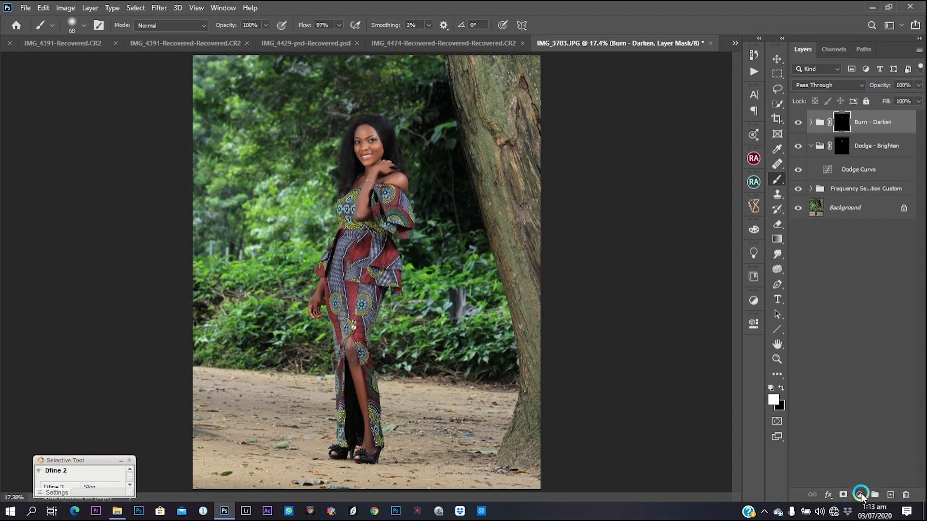
Step: Add a Hue/Saturation adjustment targeting Greens, with Hue +166 and Saturation +100 to reveal them
click(860, 494)
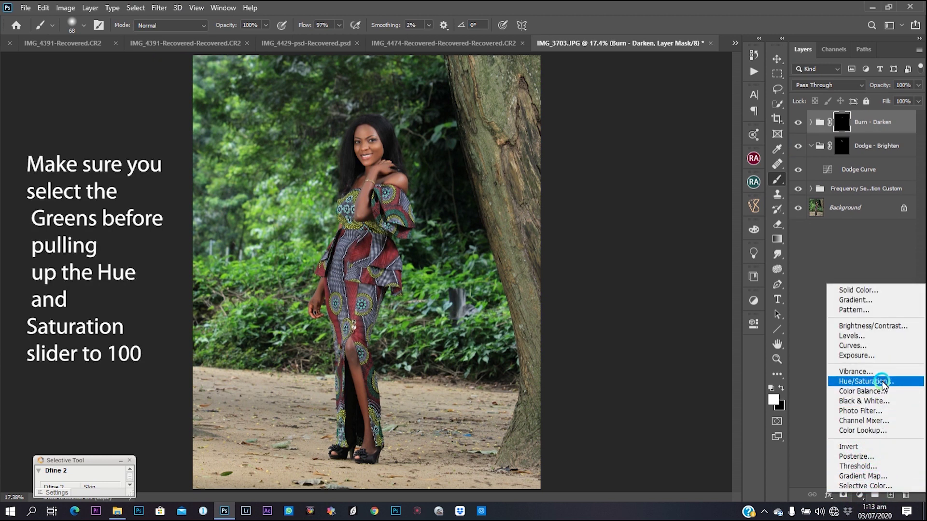
click(867, 382)
click(666, 346)
click(666, 386)
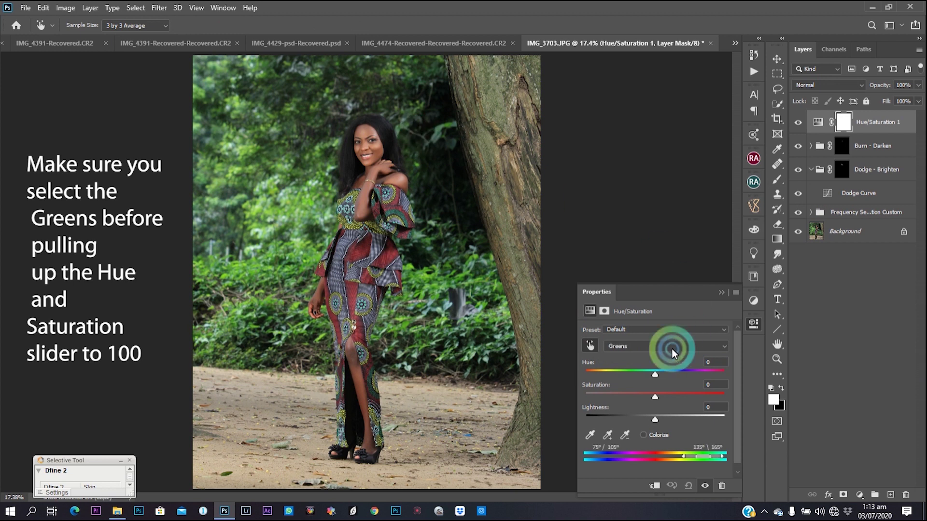
drag(654, 372, 720, 370)
drag(655, 396, 706, 389)
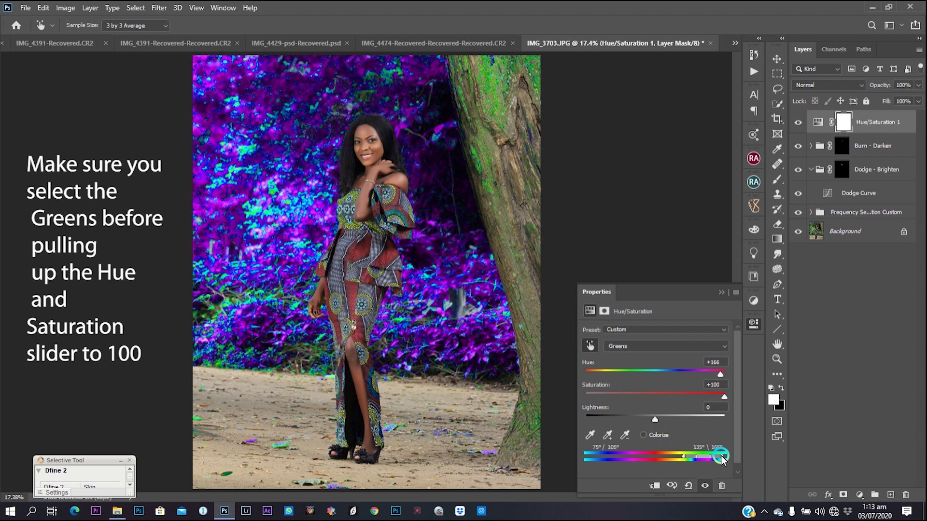
Step: Fit the Greens range to the foliage at 75°–209°, then reset Hue and Saturation to 0
drag(722, 458, 716, 461)
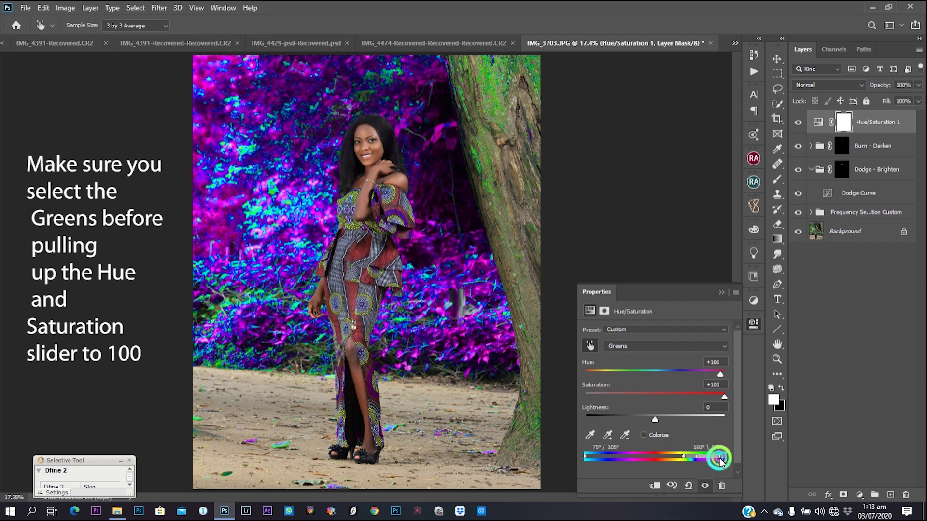
drag(723, 460, 725, 461)
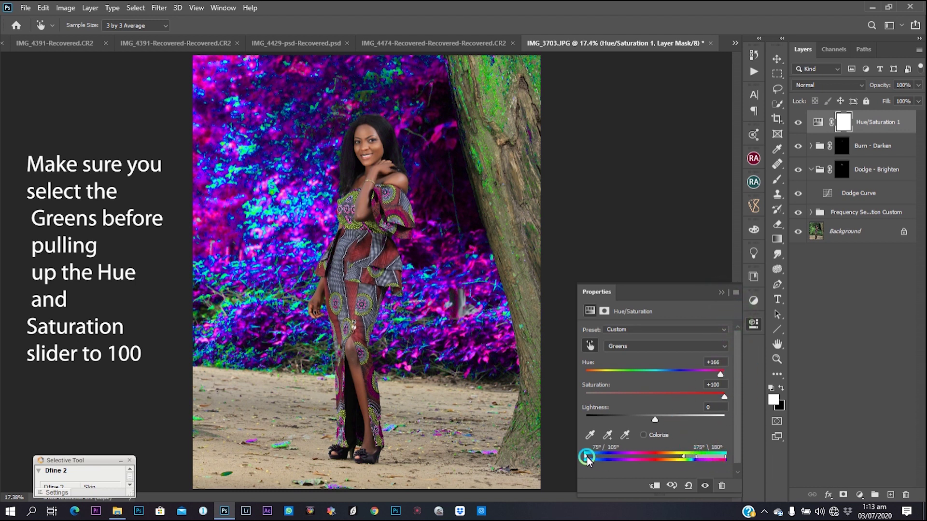
drag(587, 459, 597, 460)
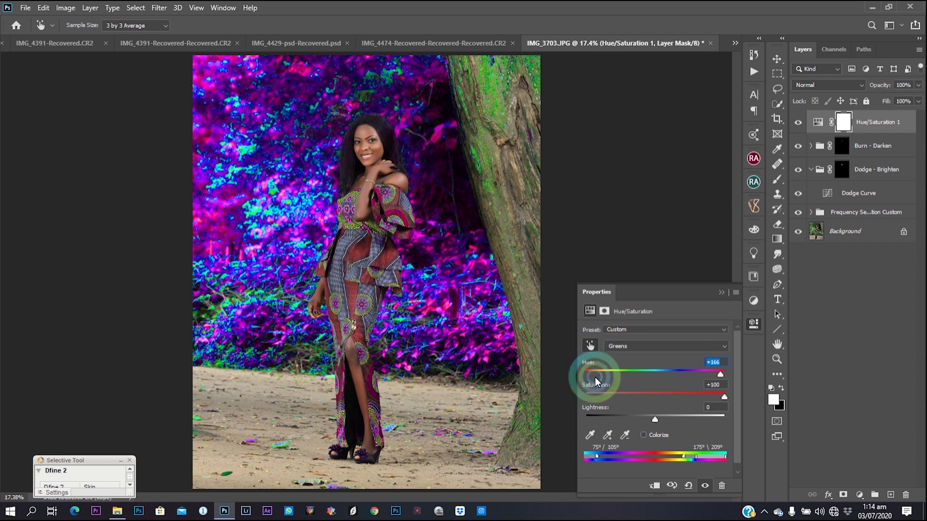
click(654, 371)
click(714, 384)
click(657, 386)
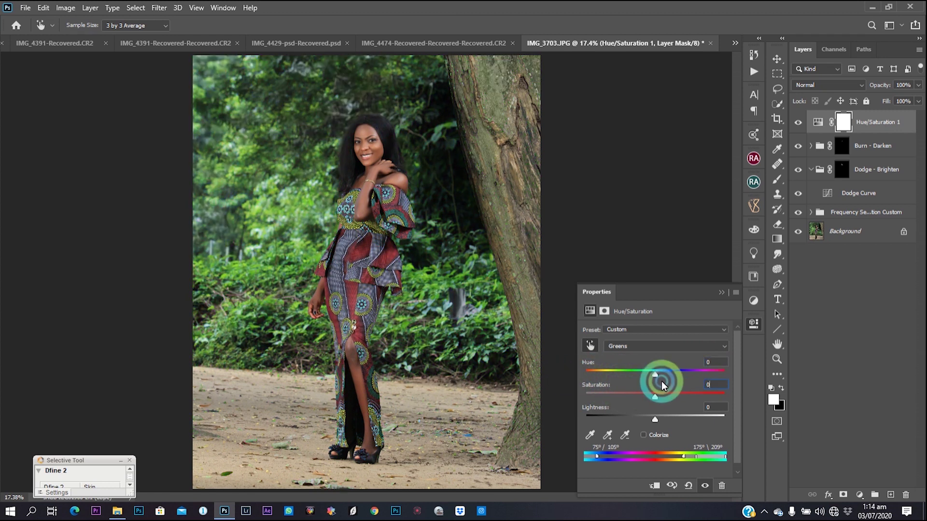
Step: Set Greens to hue -78, saturation +15, extend the range toward cyan, and set Cyans hue to -74
drag(649, 372, 666, 401)
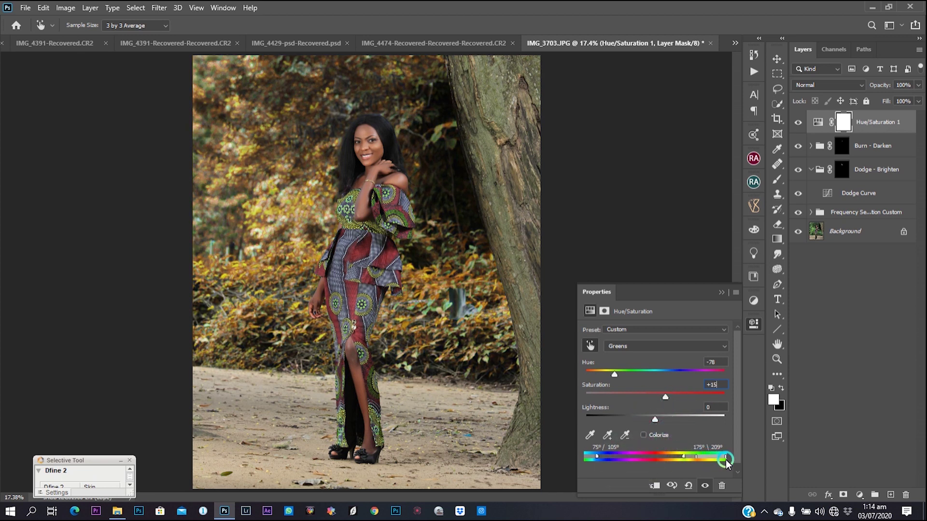
mouse_move(727, 464)
mouse_down()
mouse_move(585, 459)
mouse_move(727, 461)
mouse_up()
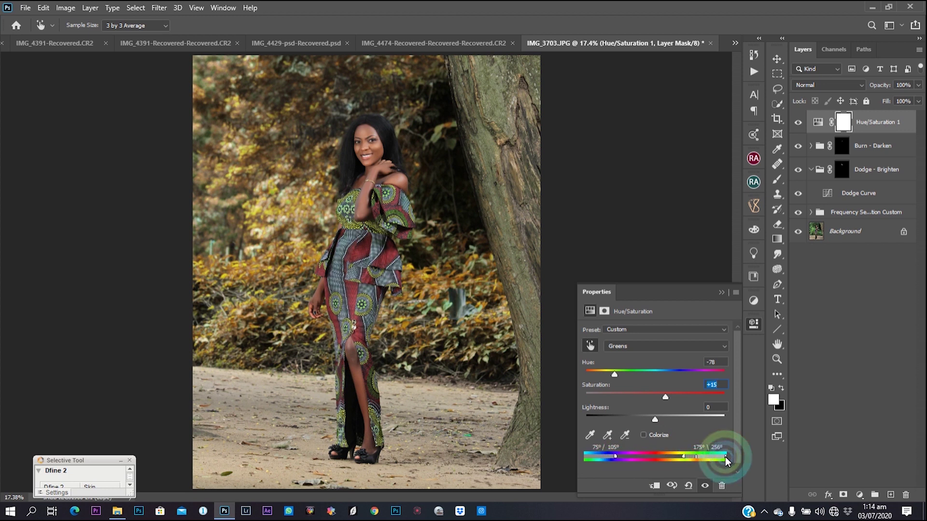
drag(589, 458, 616, 377)
click(666, 398)
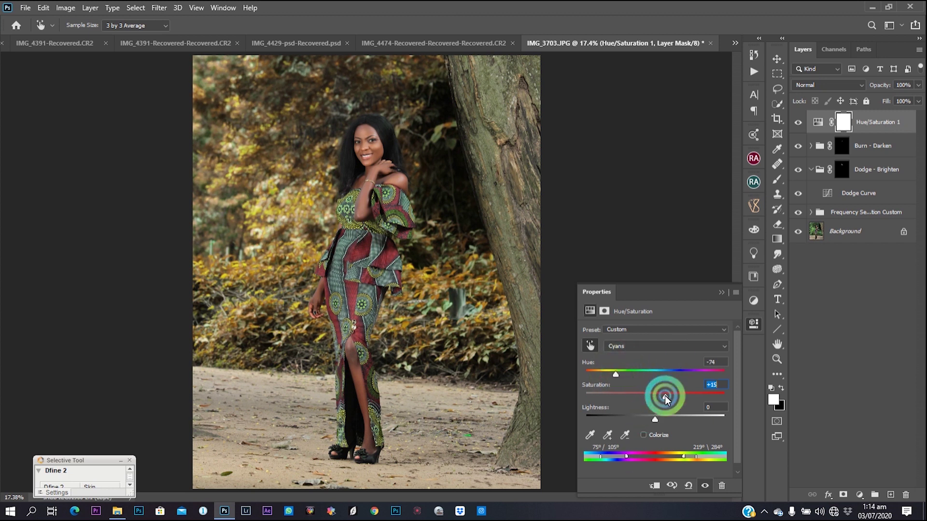
click(721, 293)
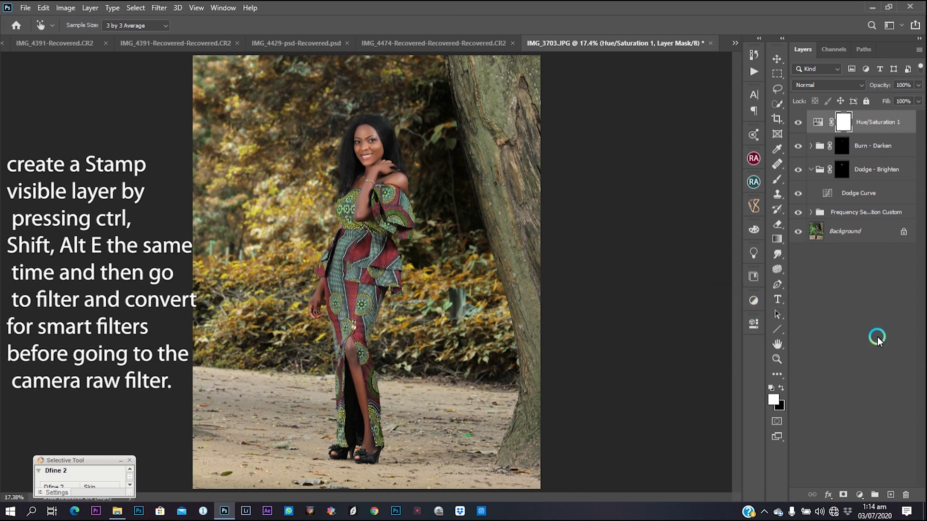
Step: Stamp visible layers into Layer 2 with Ctrl+Shift+Alt+E, convert it to a smart object, and open Camera Raw
key(ctrl+shift+alt+e)
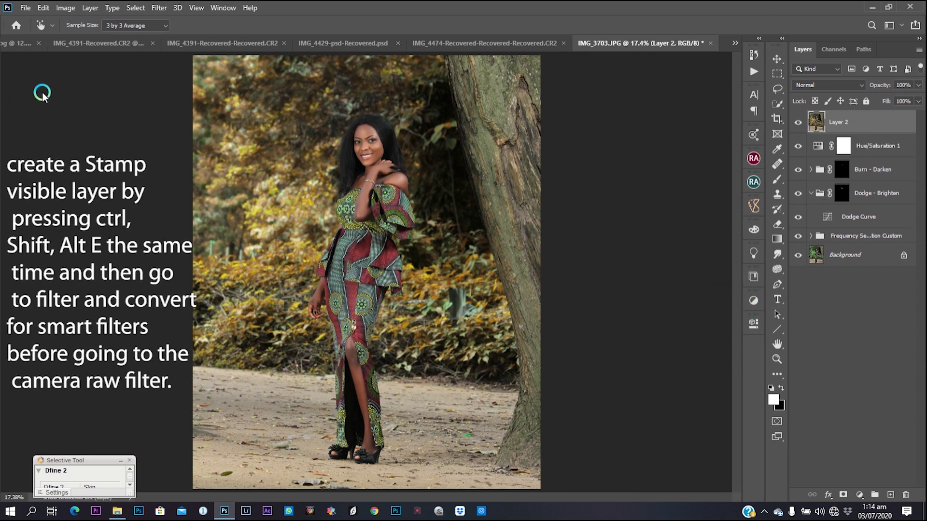
click(159, 8)
click(229, 42)
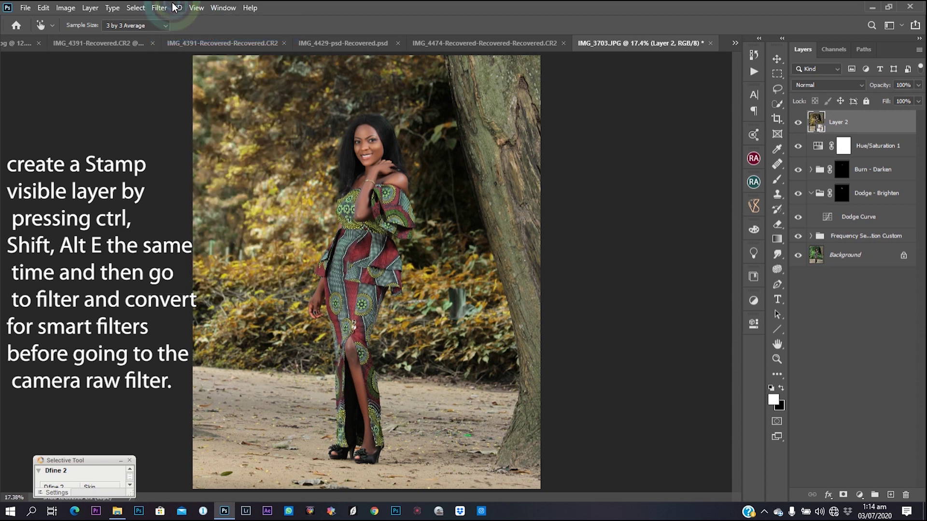
click(163, 7)
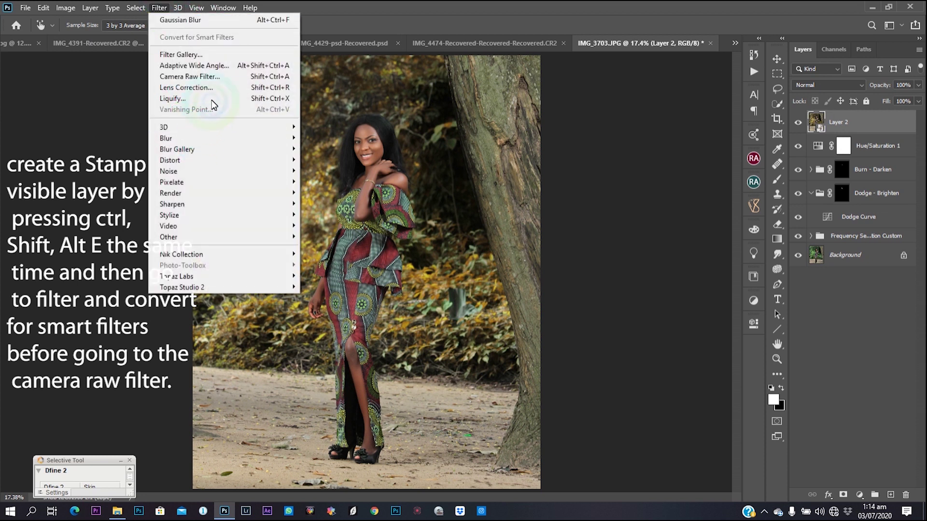
click(217, 77)
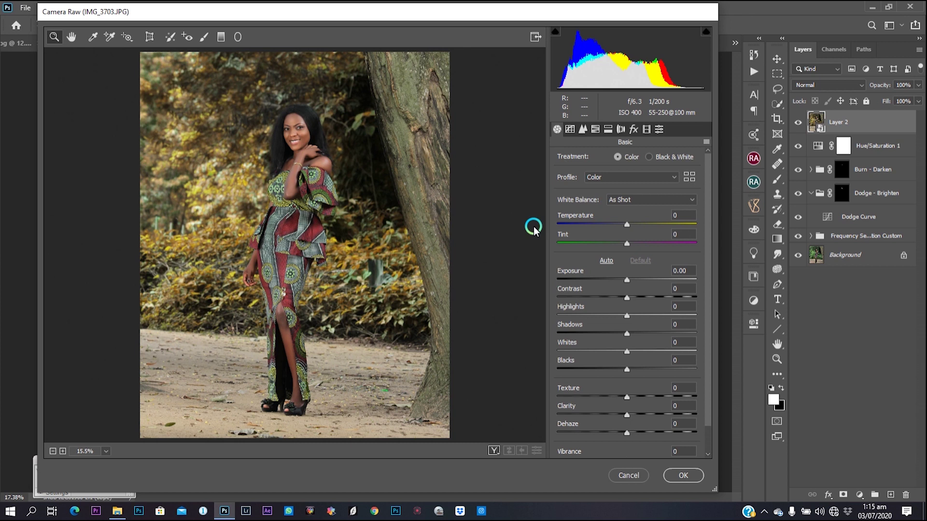
Step: In Calibration, set Red Primary hue -3, Green hue -66, Blue hue -64 and Blue saturation +3
click(647, 129)
mouse_move(622, 347)
mouse_down()
mouse_move(573, 343)
mouse_move(606, 341)
mouse_up()
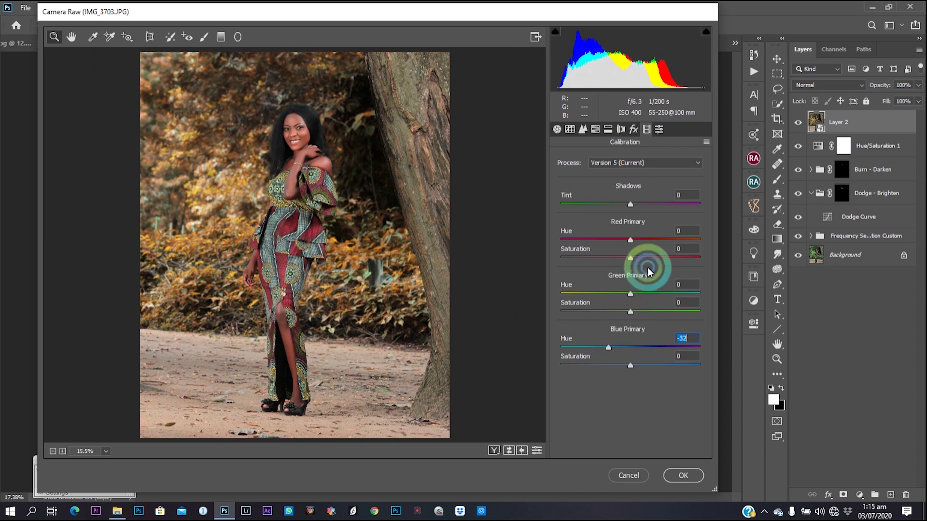
drag(631, 297, 585, 294)
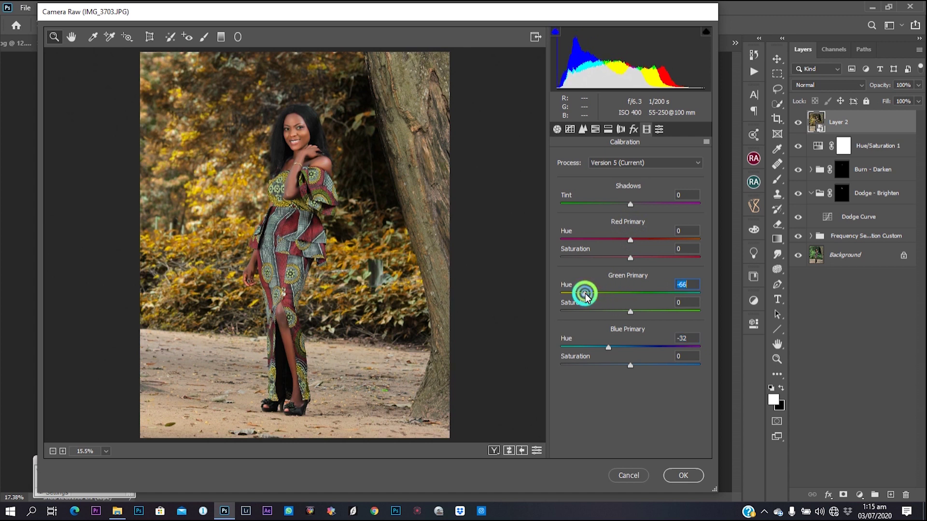
mouse_move(609, 346)
mouse_down()
mouse_move(567, 344)
mouse_move(597, 348)
mouse_up()
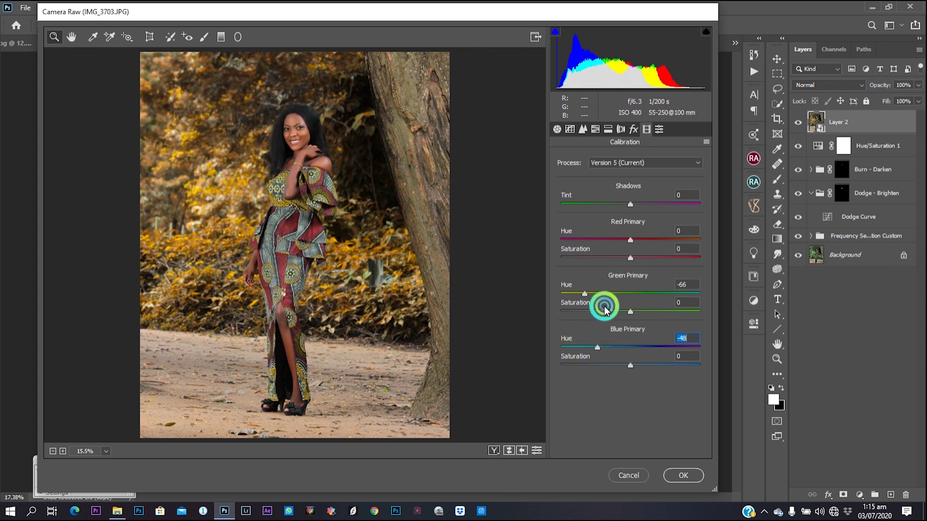
mouse_move(630, 240)
mouse_down()
mouse_move(654, 248)
mouse_move(618, 251)
mouse_move(627, 251)
mouse_up()
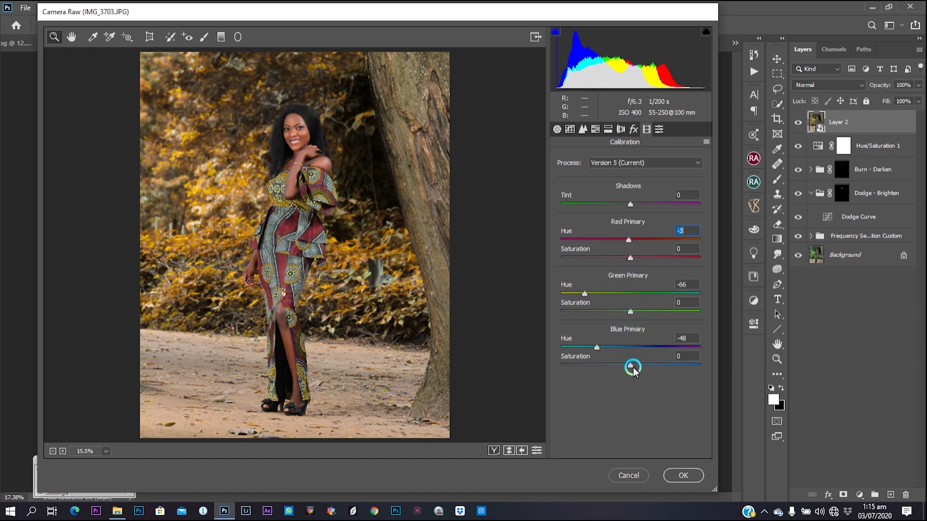
drag(633, 370, 635, 370)
mouse_move(597, 347)
mouse_down()
mouse_move(544, 348)
mouse_move(587, 350)
mouse_up()
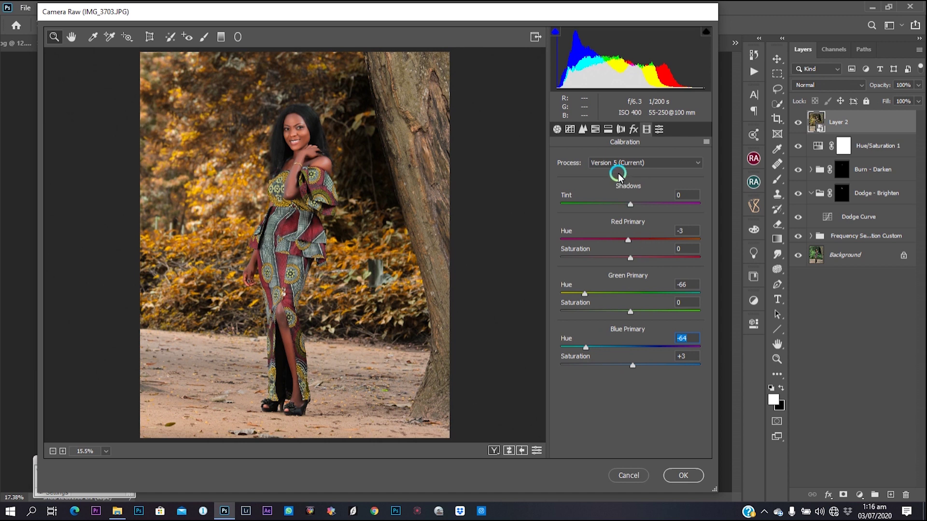
Step: Desaturate the Yellows to -24 in the HSL Saturation controls
click(595, 129)
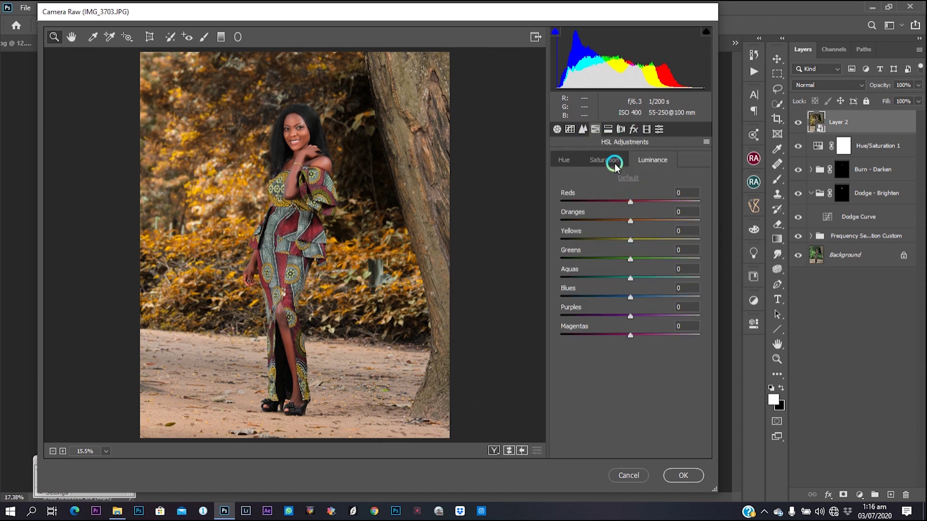
click(615, 161)
drag(645, 239, 612, 241)
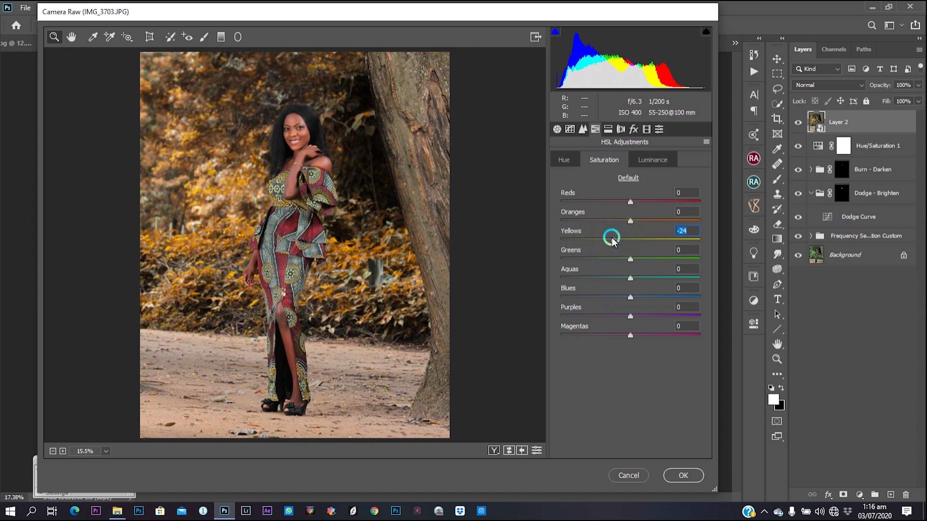
click(610, 235)
Step: Shift the HSL hues to Reds +11 and Oranges +18
click(609, 129)
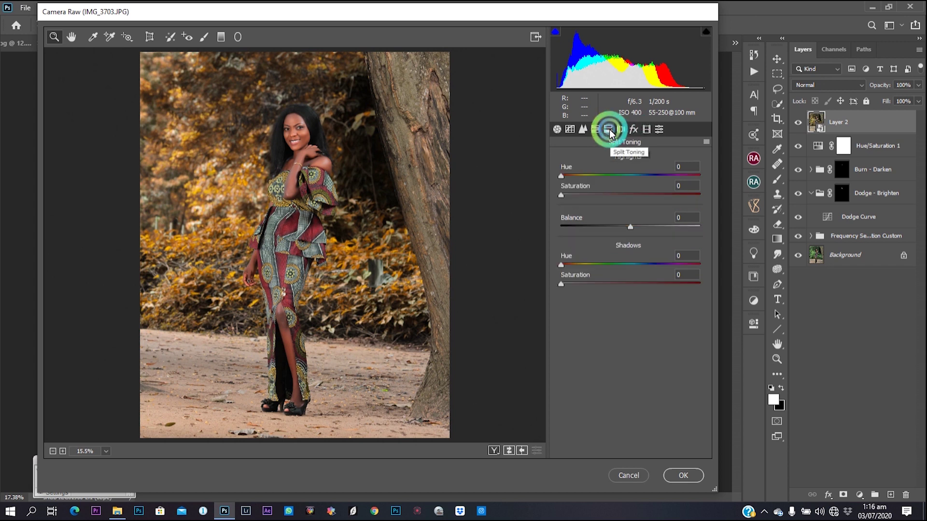
click(595, 130)
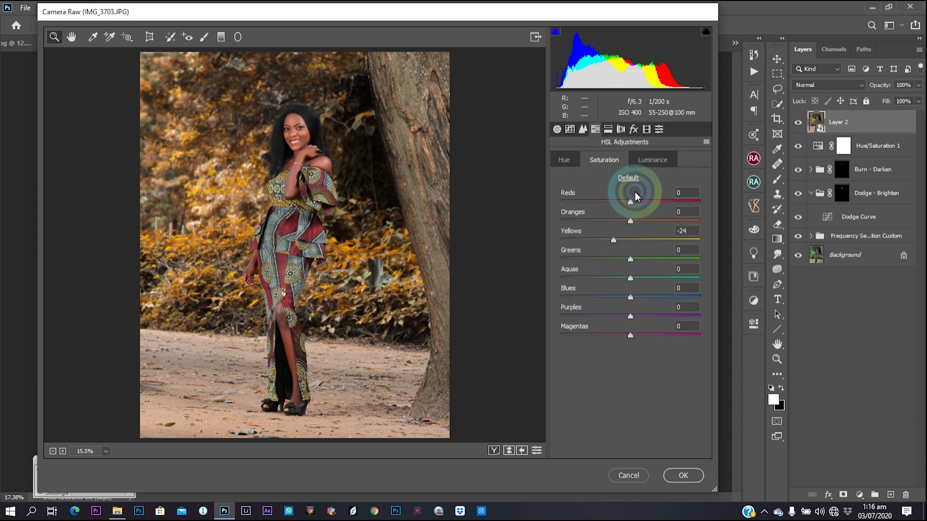
click(563, 159)
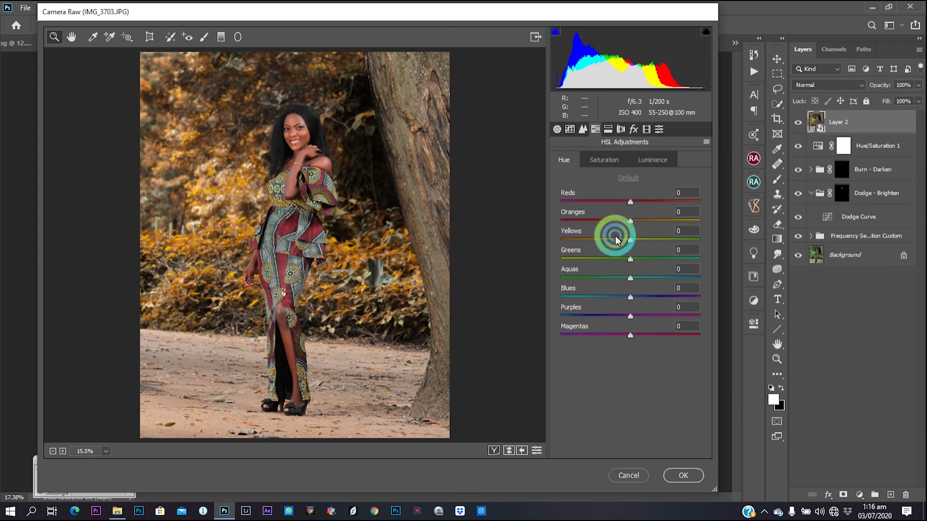
drag(631, 220, 641, 198)
click(638, 223)
Step: Set HSL luminance to Reds +16, Oranges +8, Yellows -13 and Aquas +9
click(620, 161)
click(654, 167)
click(633, 221)
click(644, 198)
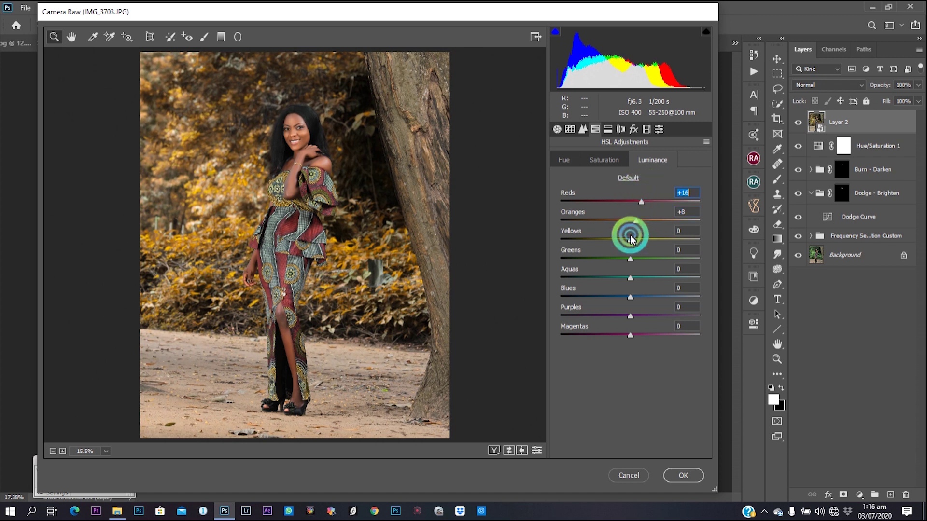
drag(631, 241, 621, 240)
drag(627, 278, 640, 279)
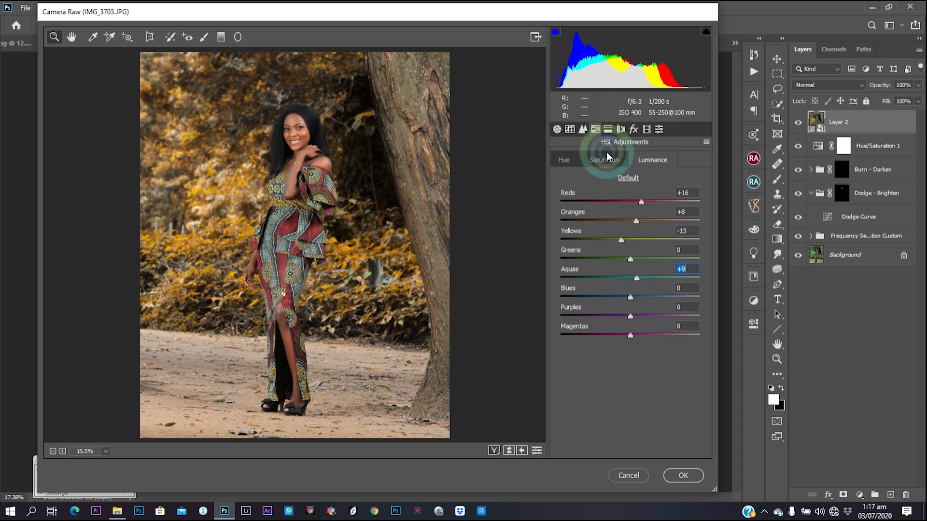
click(577, 135)
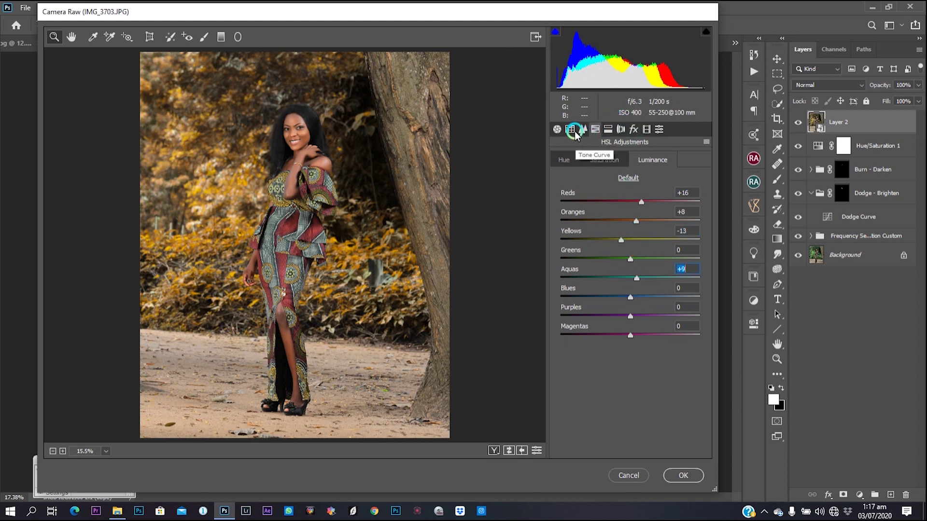
Step: On the Point Tone Curve's Red channel, add a shadow point to cut red from the shadows
click(573, 133)
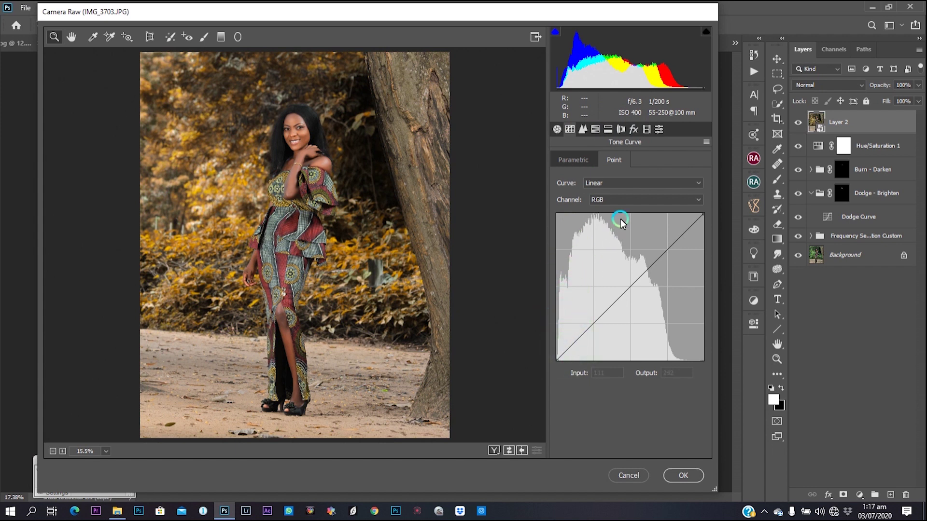
click(625, 199)
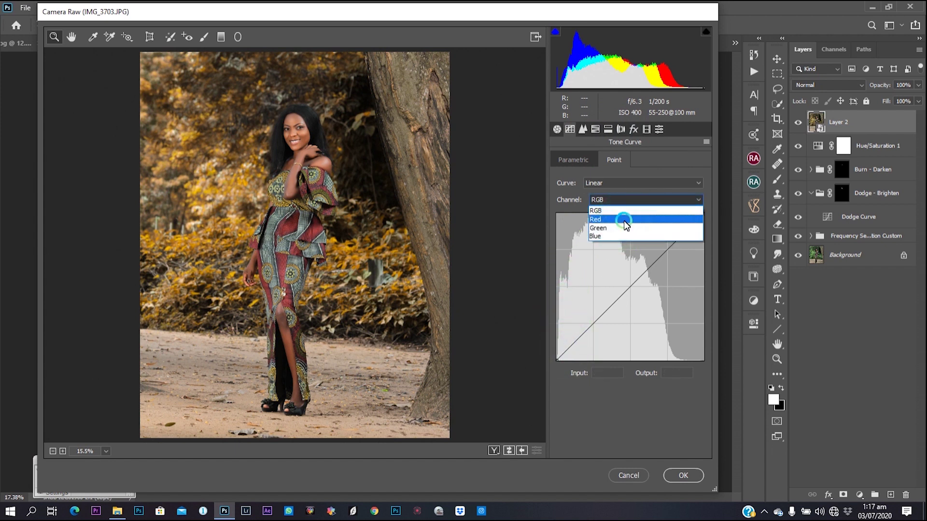
click(625, 220)
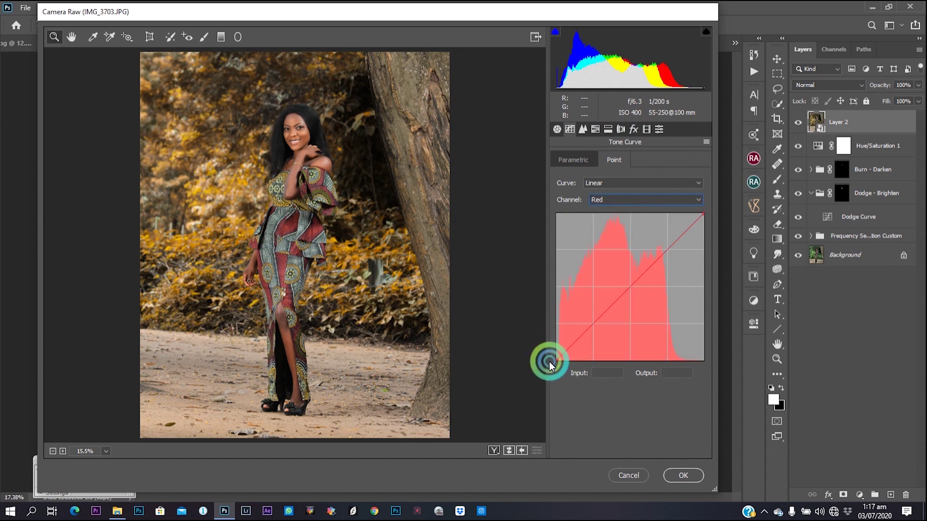
click(559, 360)
drag(559, 360, 560, 361)
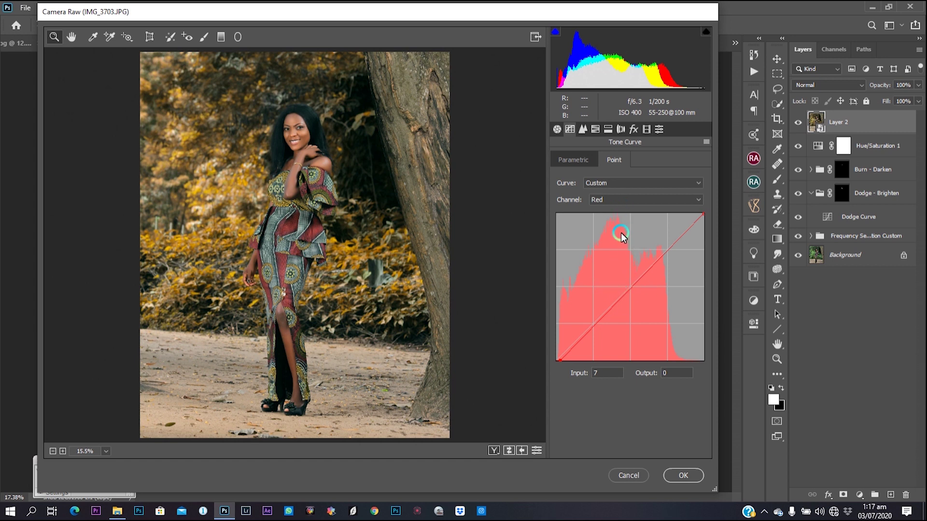
Step: Adjust the Blue curve's shadow end and pull its highlight down to 236 for warmth
click(620, 201)
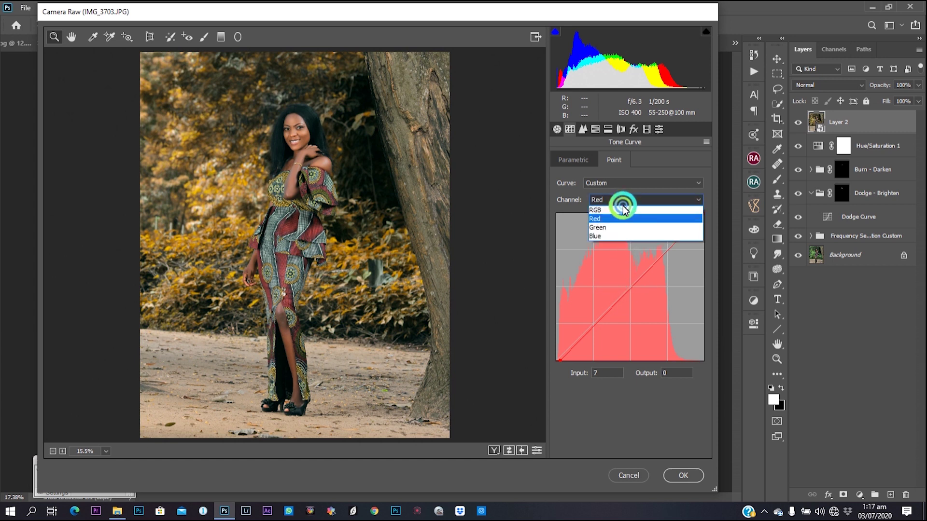
click(626, 236)
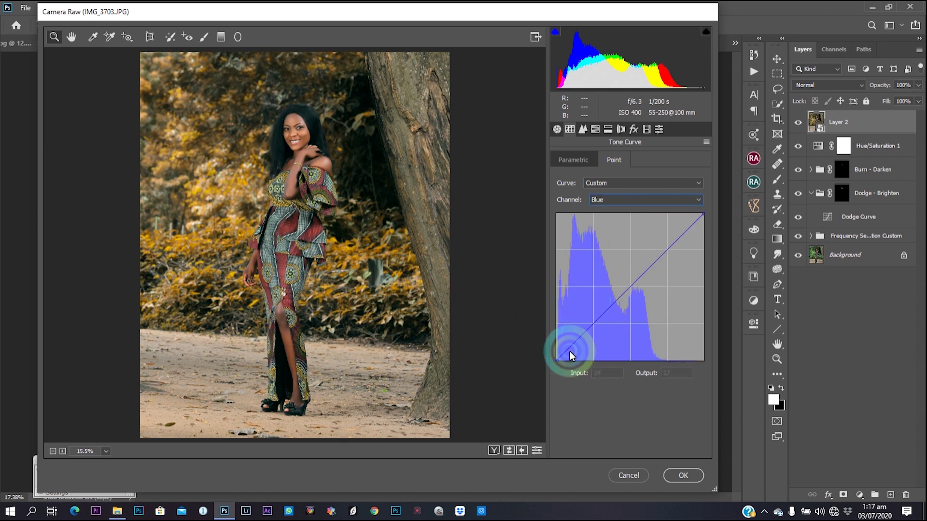
mouse_move(569, 352)
mouse_down()
mouse_move(554, 355)
mouse_move(563, 362)
mouse_move(555, 356)
mouse_up()
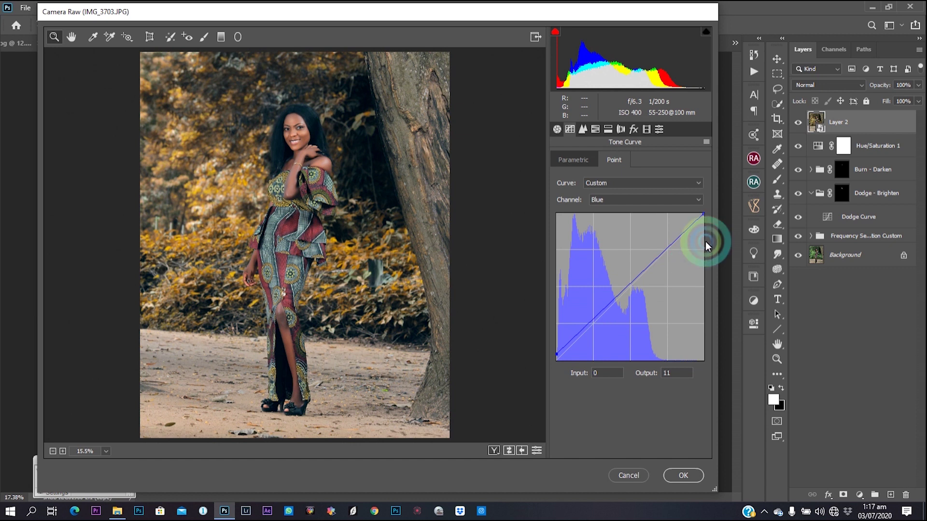
drag(703, 218, 703, 225)
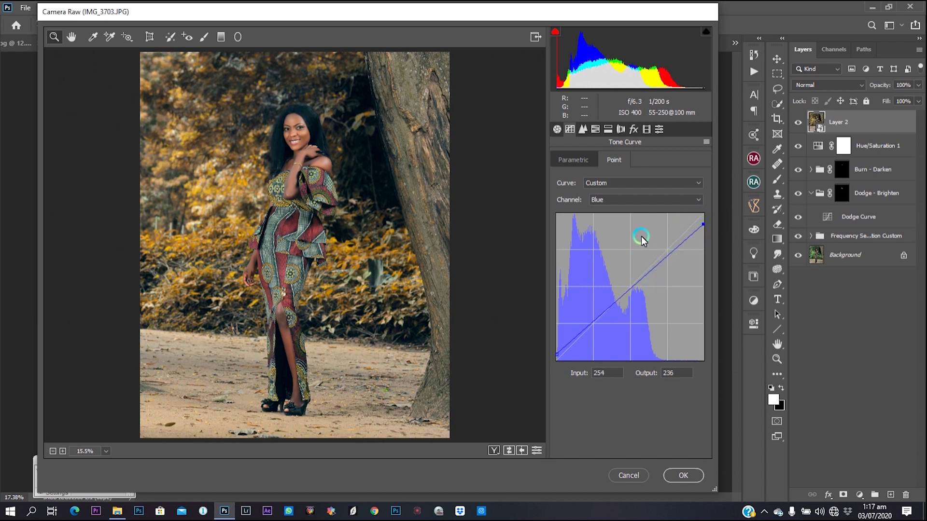
Step: Pull the Red curve's highlight point inward to 248/255
click(624, 198)
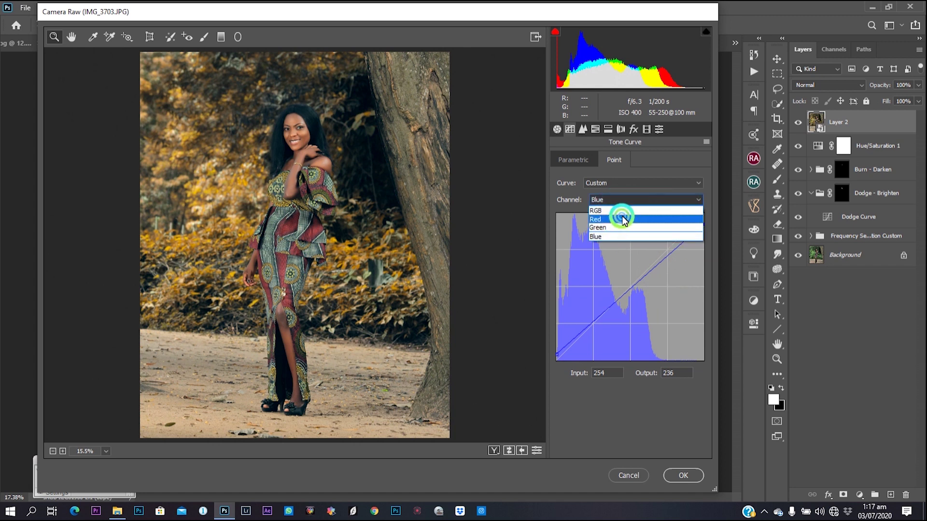
click(625, 219)
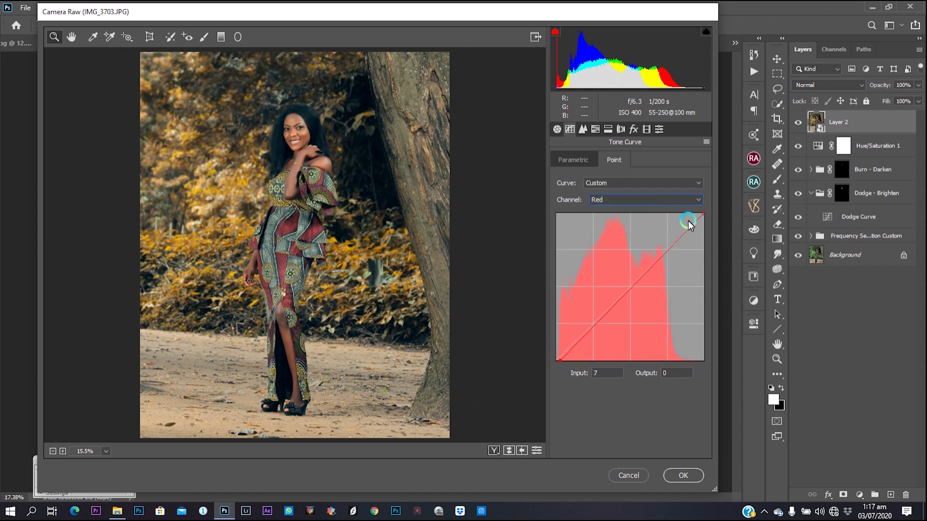
drag(704, 217, 697, 220)
click(638, 200)
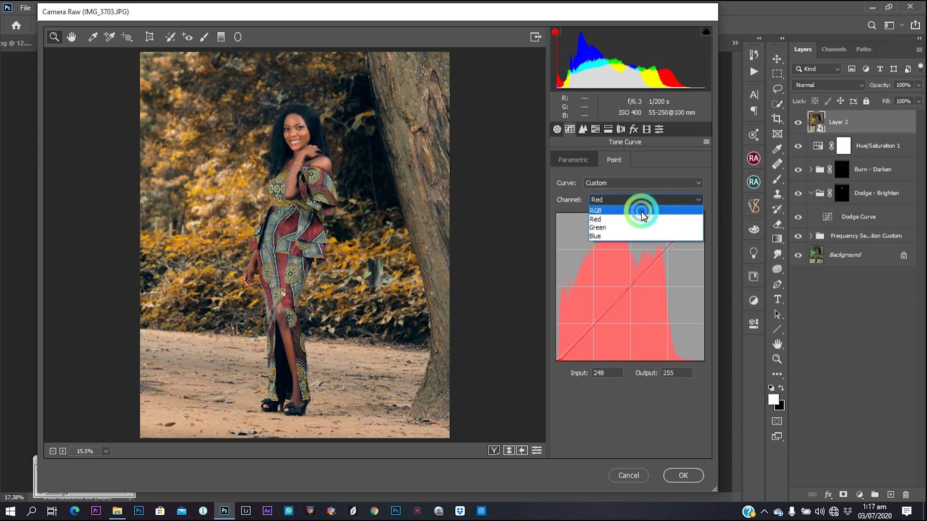
Step: Reshape the Green curve with the highlight point at 240/255 and the shadow point at input 15
click(635, 229)
drag(558, 358, 562, 360)
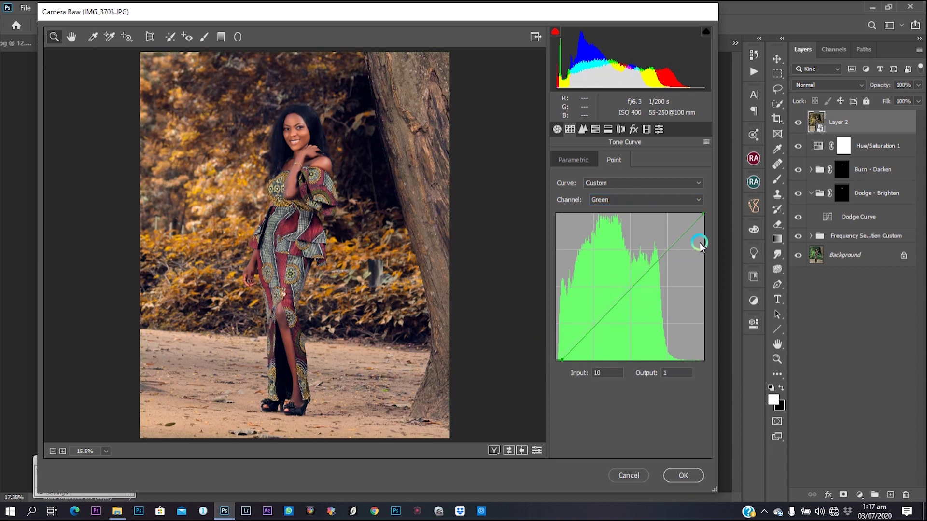
drag(704, 219, 697, 217)
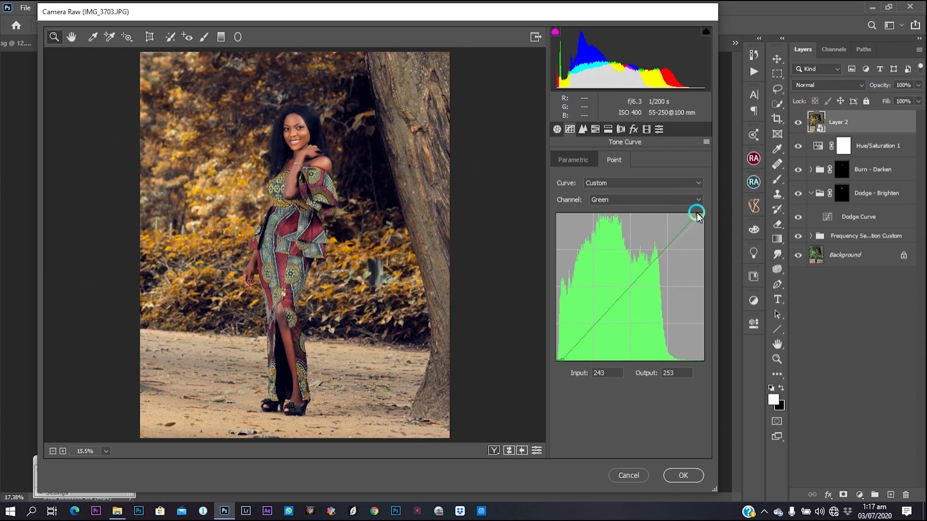
click(696, 213)
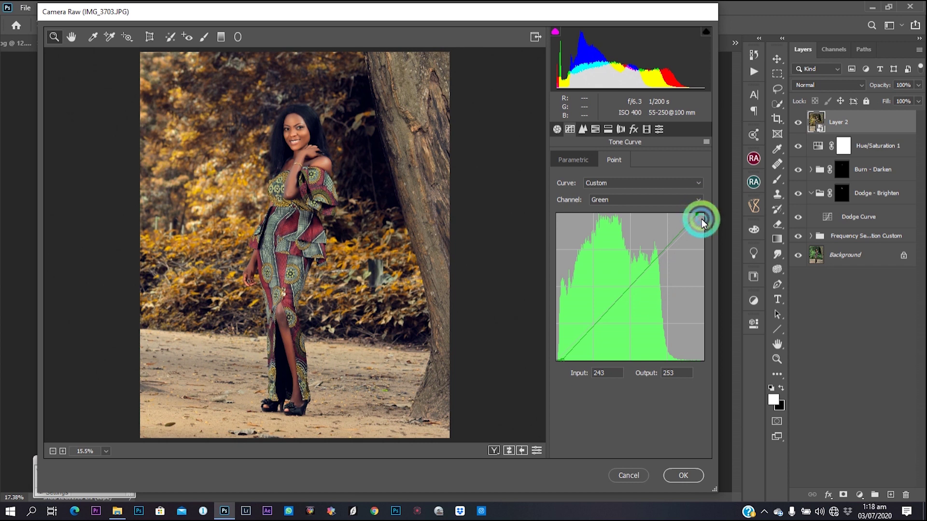
drag(696, 215, 697, 218)
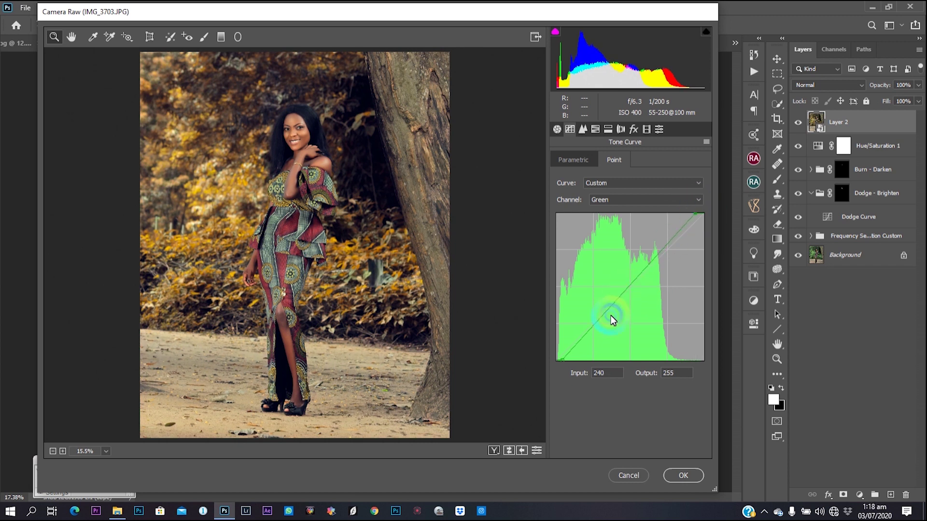
click(561, 359)
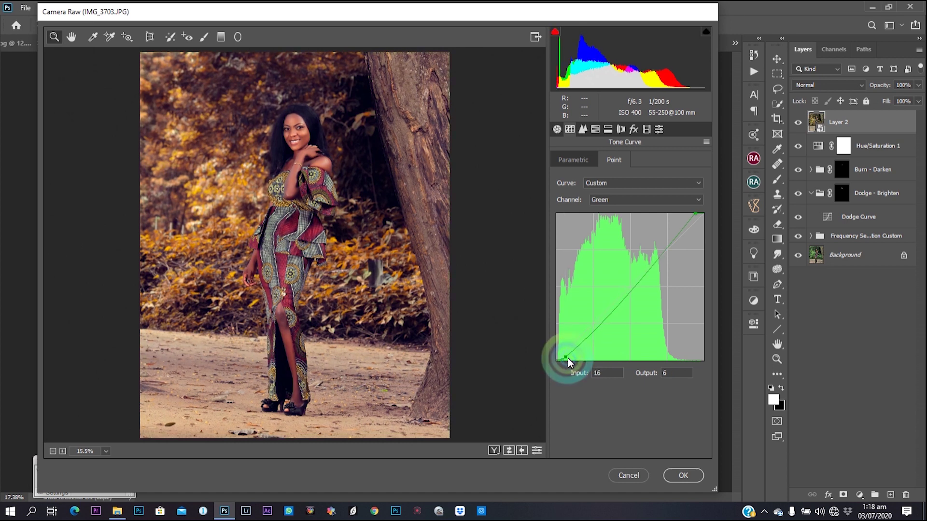
drag(567, 360, 572, 355)
drag(531, 328, 254, 230)
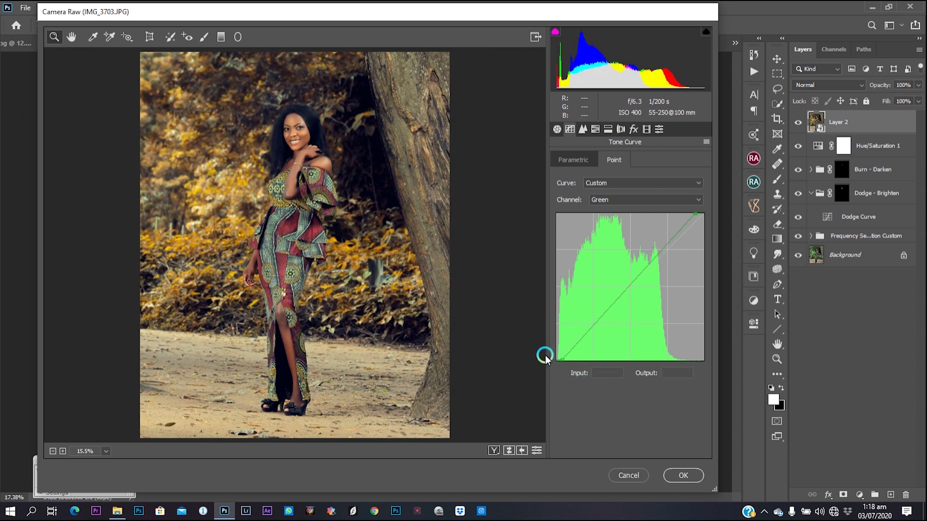
click(560, 360)
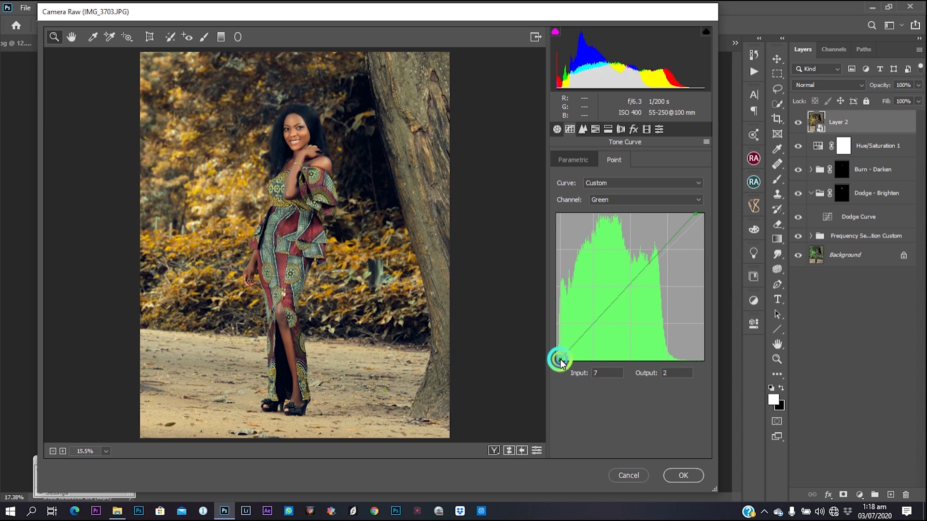
drag(560, 360, 566, 362)
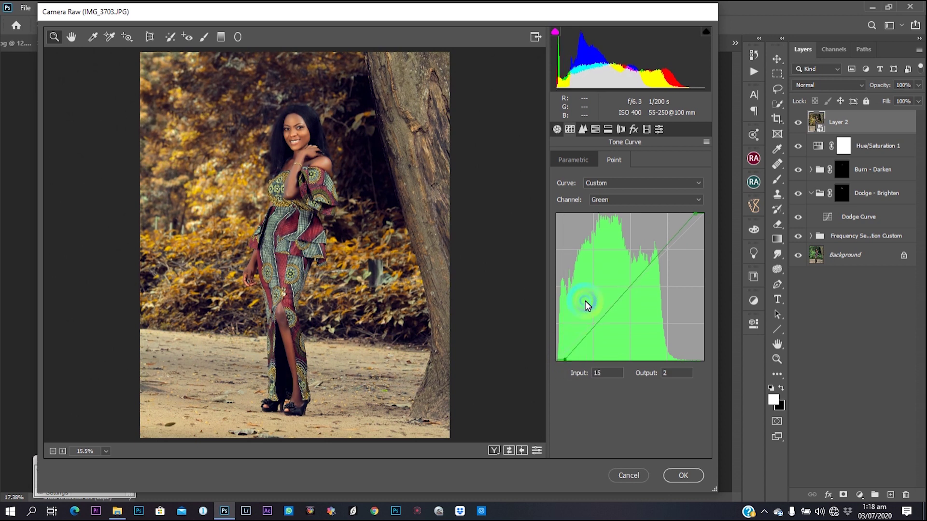
Step: Lower the Blue curve's highlight output to 232
click(616, 203)
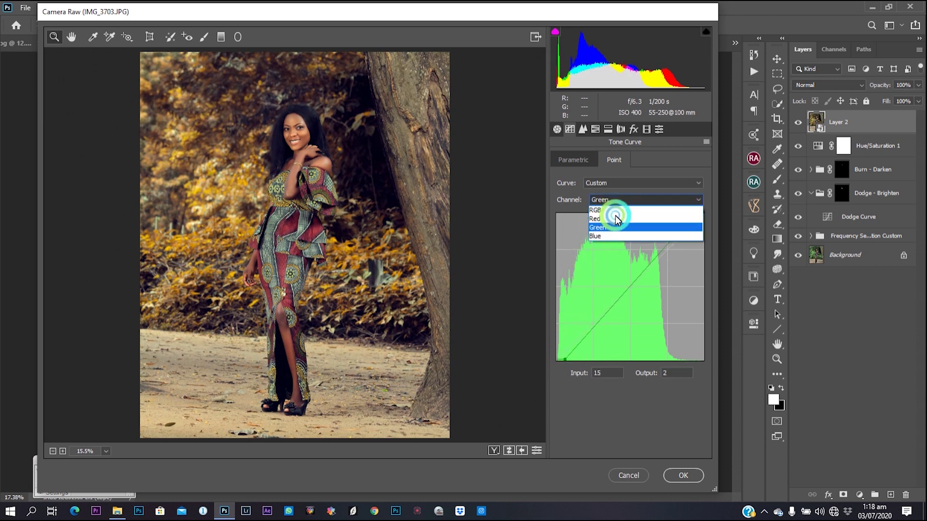
click(613, 241)
click(560, 355)
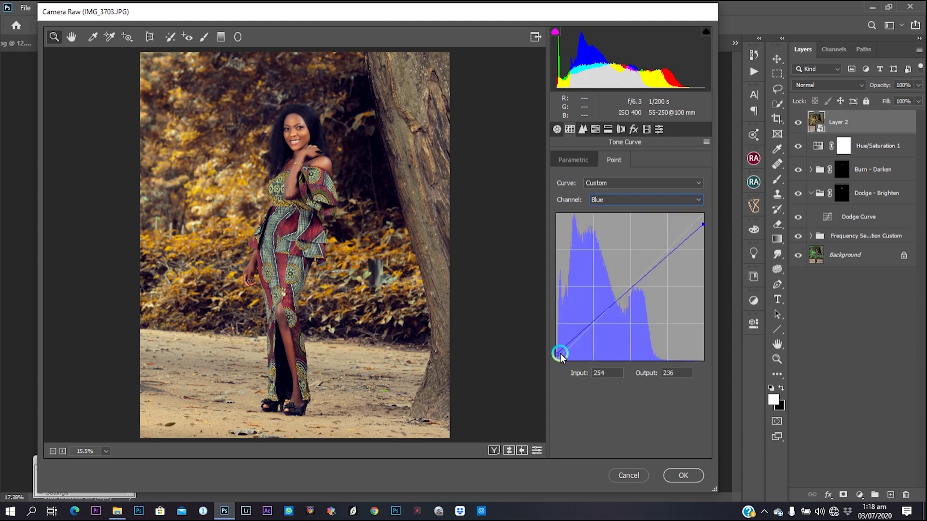
click(703, 225)
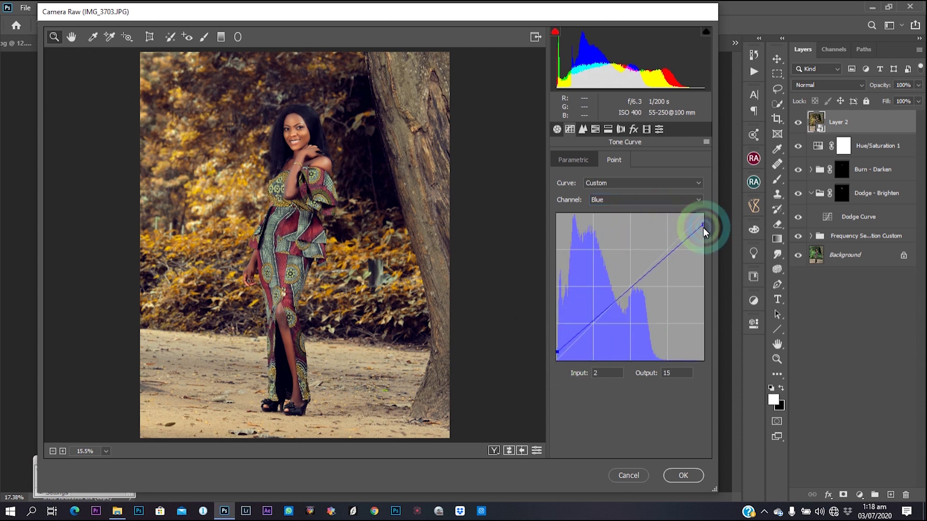
drag(703, 226, 703, 228)
Step: In Calibration, set Blue Primary hue -71, Green hue -75, Red hue +1 and Red saturation -11
click(608, 129)
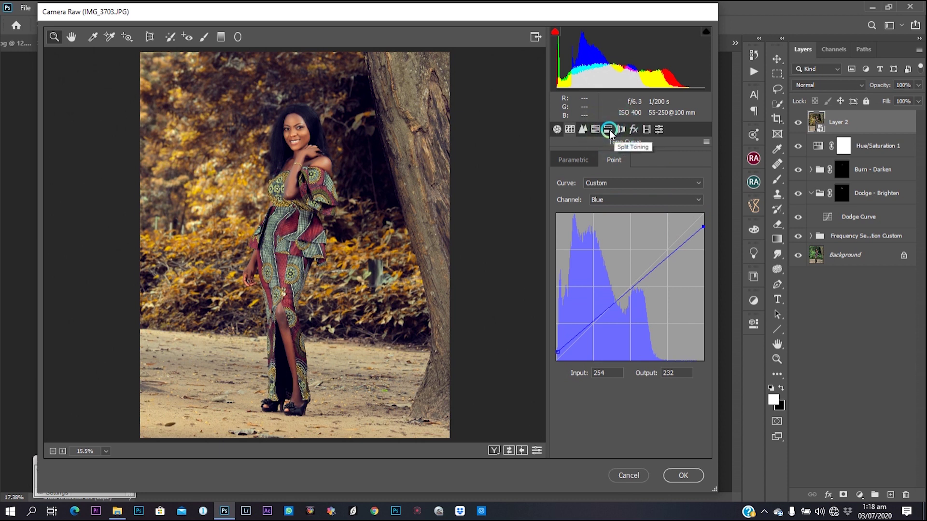
click(646, 129)
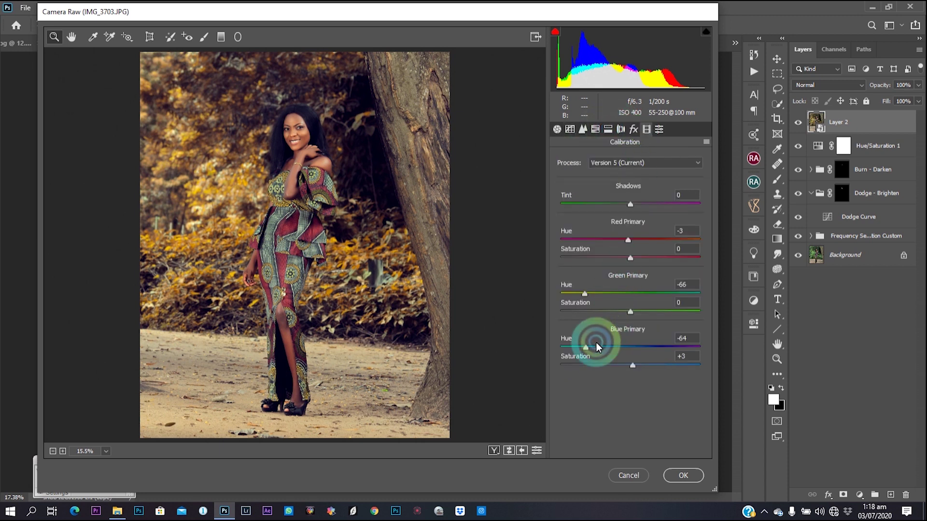
mouse_move(594, 342)
mouse_down()
mouse_move(562, 347)
mouse_move(582, 347)
mouse_up()
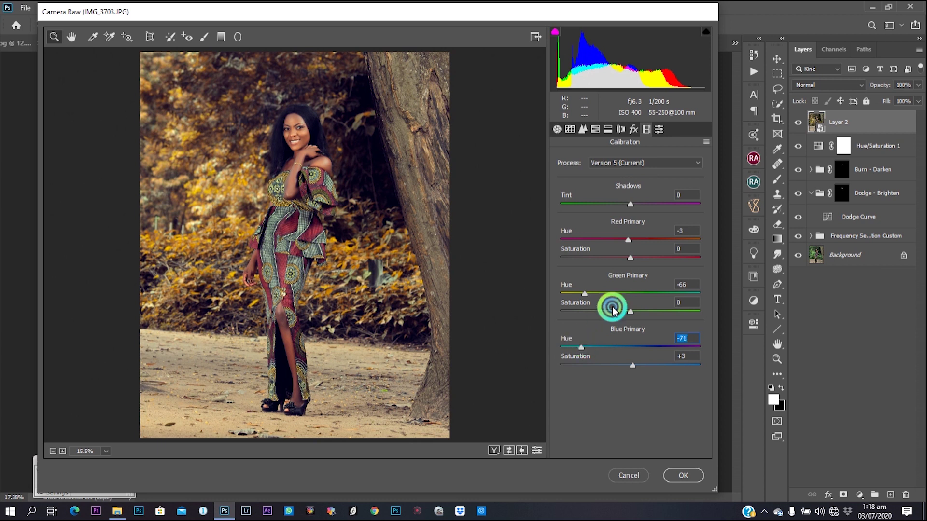
click(590, 295)
mouse_move(590, 295)
mouse_down()
mouse_move(607, 298)
mouse_move(565, 294)
mouse_move(579, 295)
mouse_up()
drag(628, 240, 625, 258)
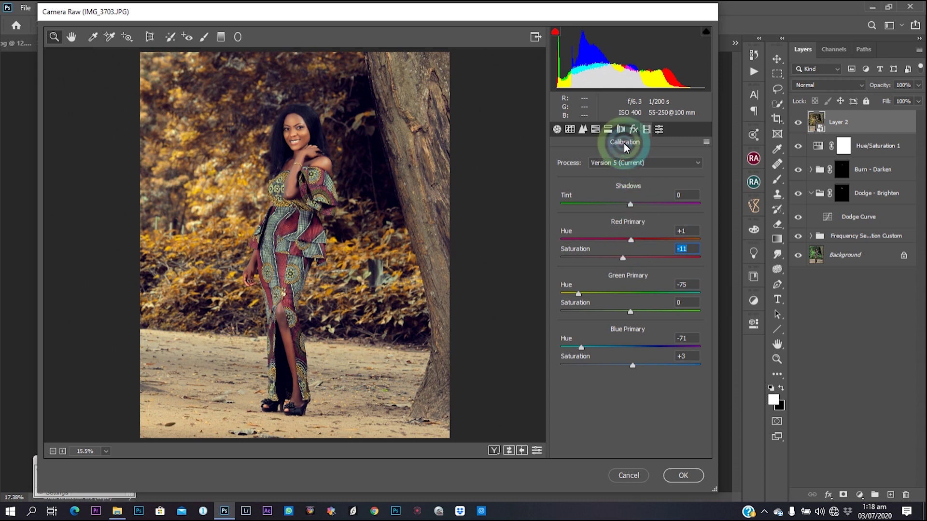
Step: Set Split Toning highlights to hue 30/saturation 7 and shadows to hue 206/saturation 10
click(610, 130)
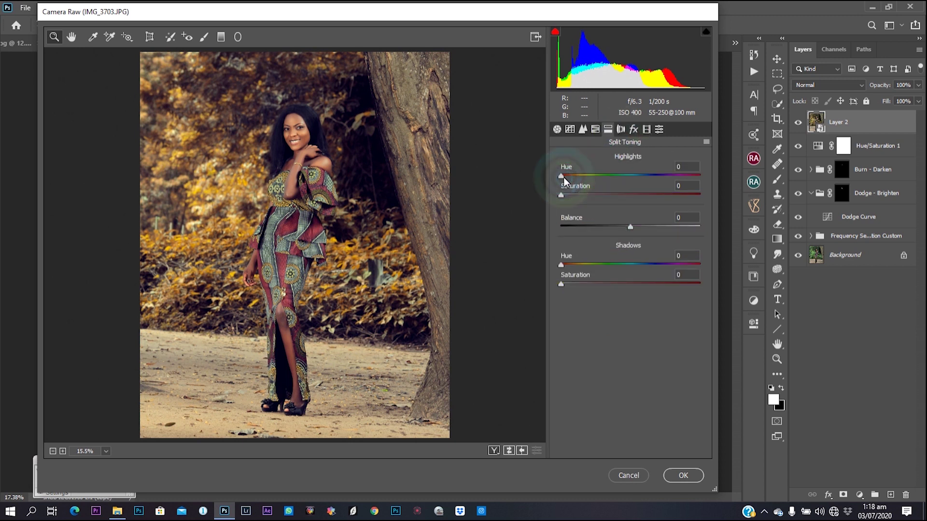
drag(561, 176, 570, 195)
drag(572, 265, 644, 263)
drag(562, 284, 574, 285)
drag(645, 265, 641, 268)
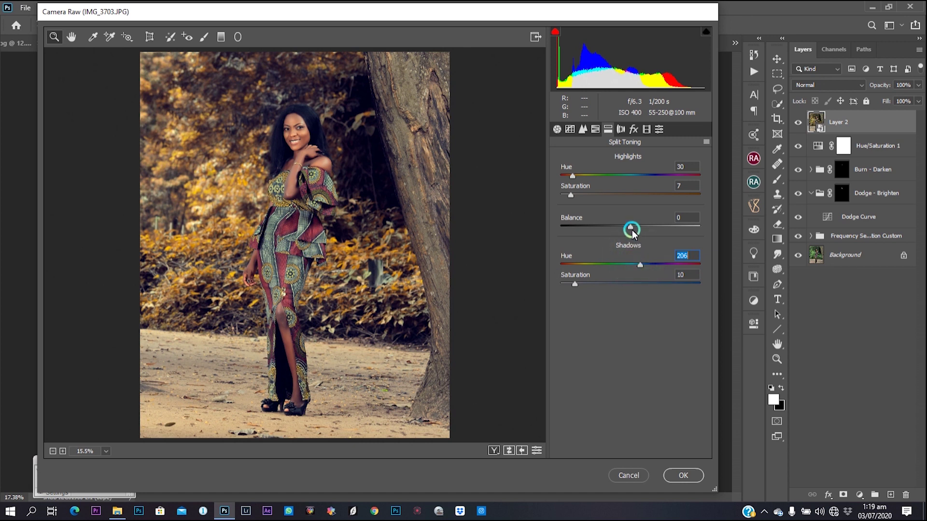
click(626, 147)
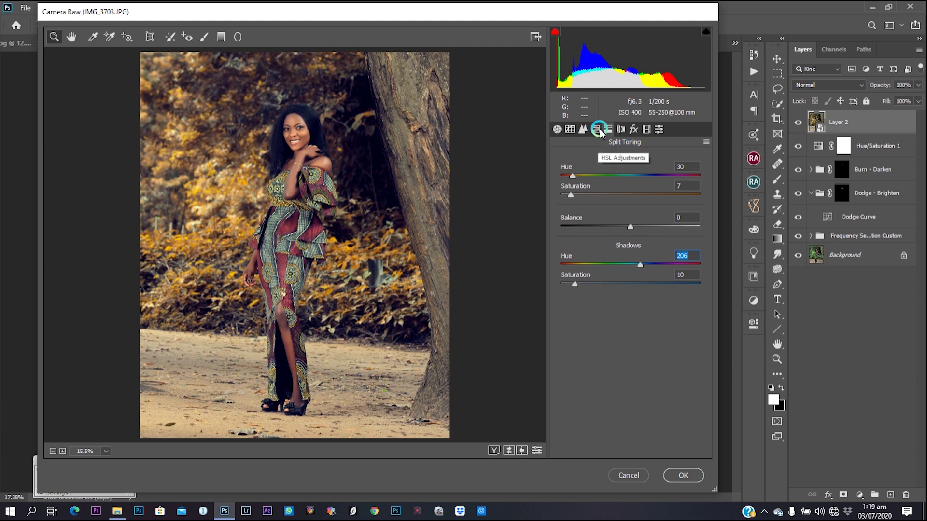
Step: Add two points to the RGB tone curve, about 190/201 and 90/93, for a gentle lift
click(570, 129)
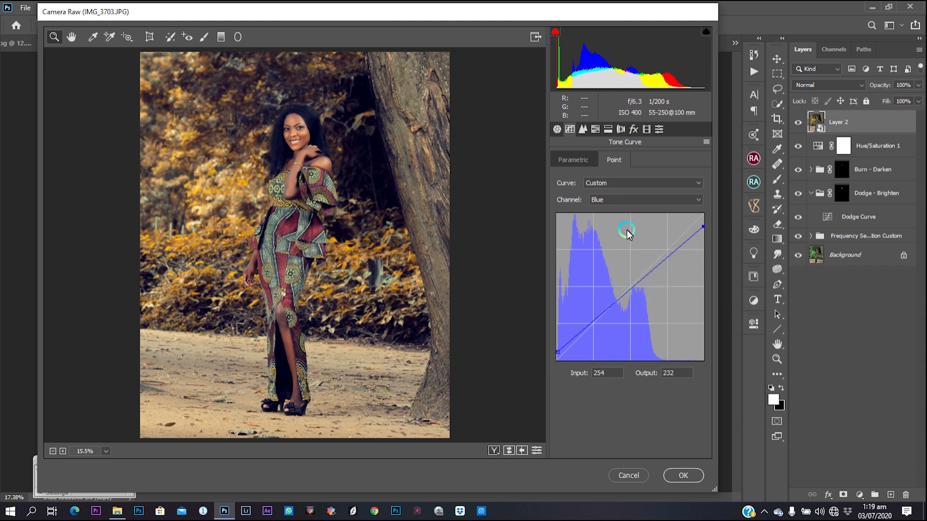
click(607, 199)
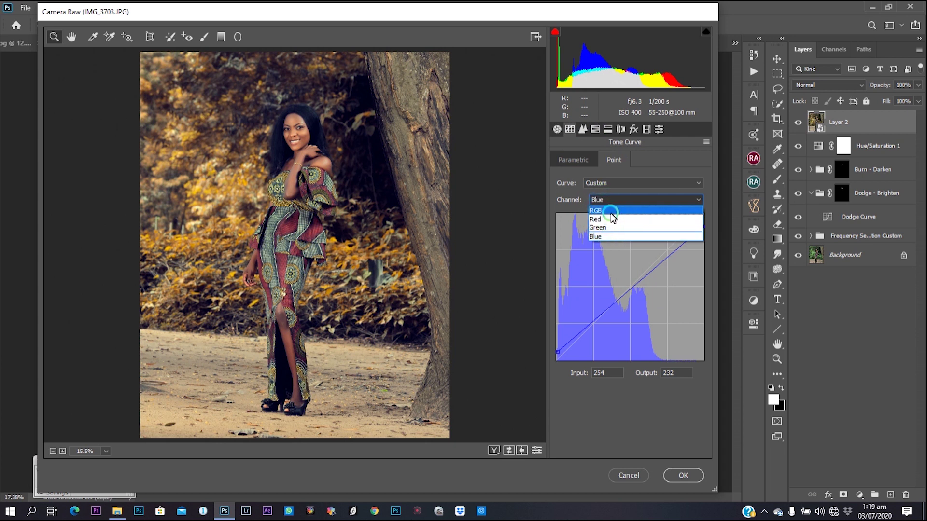
click(610, 211)
drag(671, 247, 666, 245)
click(619, 296)
drag(619, 296, 608, 307)
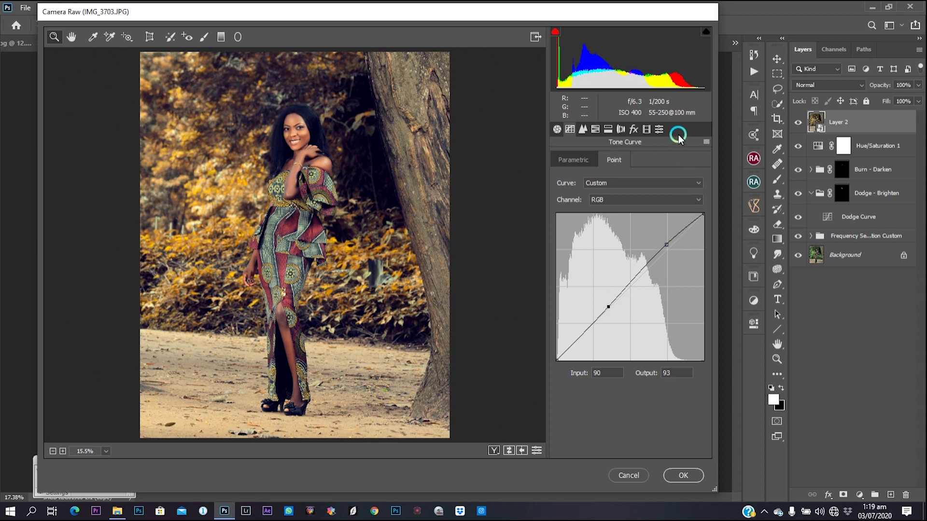
Step: In HSL adjustments, brighten the reds and raise the Reds and Yellows saturation
click(608, 130)
click(596, 129)
drag(652, 199, 637, 239)
click(613, 161)
Step: Set HSL luminance to Reds +26, Oranges +22, Yellows +8, Aquas +3 and Blues −5
click(653, 160)
drag(648, 202, 651, 203)
drag(636, 221, 645, 219)
drag(630, 238, 626, 297)
click(632, 296)
click(627, 144)
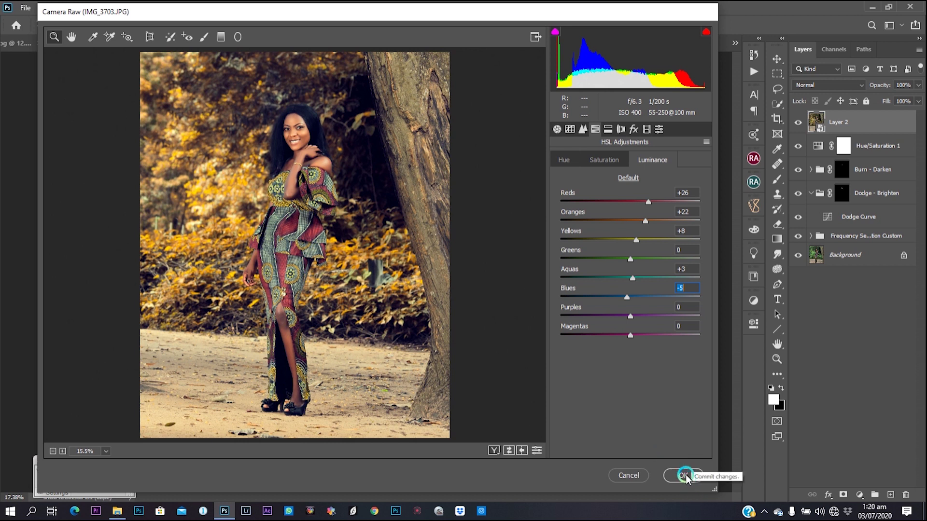
Step: Pull the green tone curve's highlight point inward to about 239/255
click(570, 129)
click(669, 199)
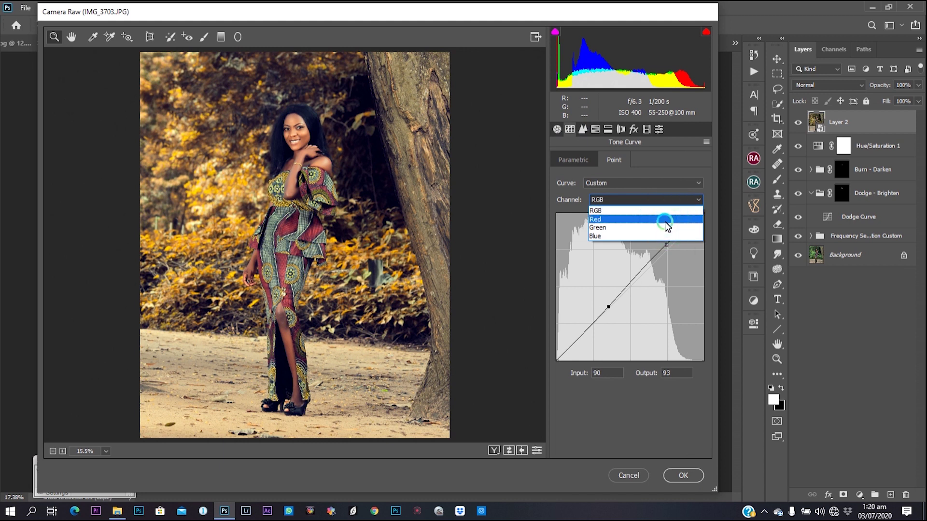
click(664, 227)
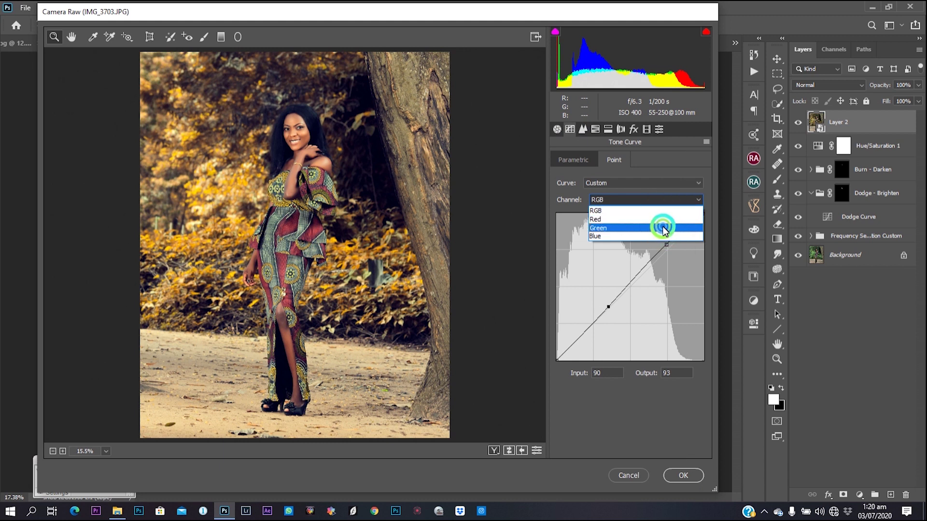
drag(709, 220, 696, 216)
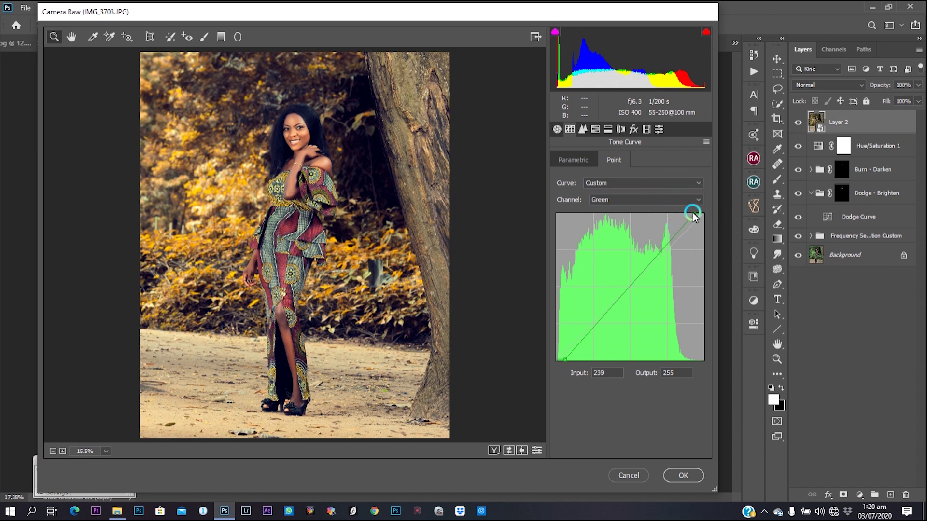
click(694, 214)
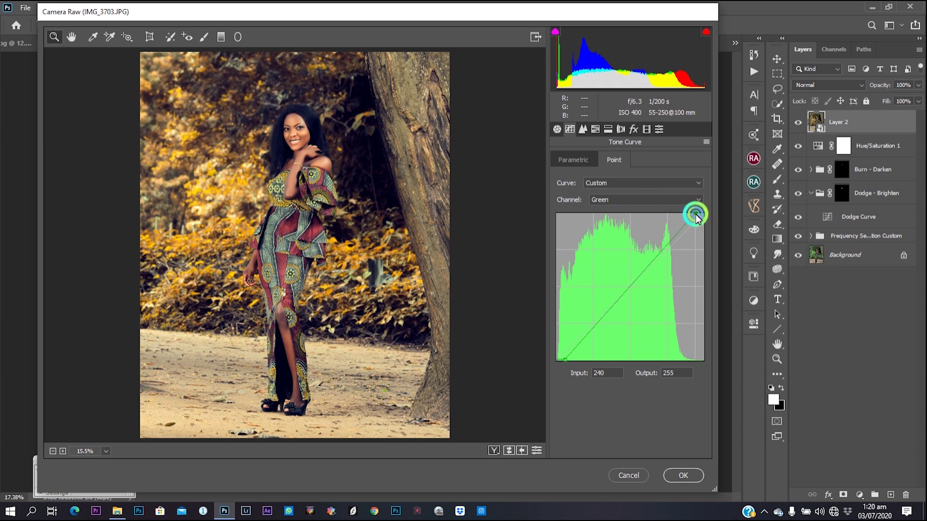
drag(696, 216, 648, 195)
Step: Set the blue curve's highlight point to 255/234 and apply the Camera Raw grade to Layer 2
click(652, 200)
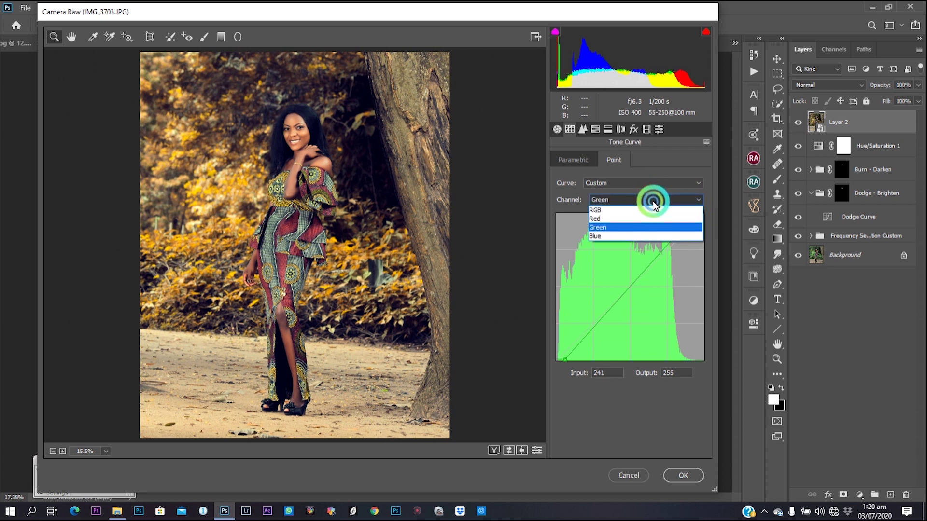
click(648, 234)
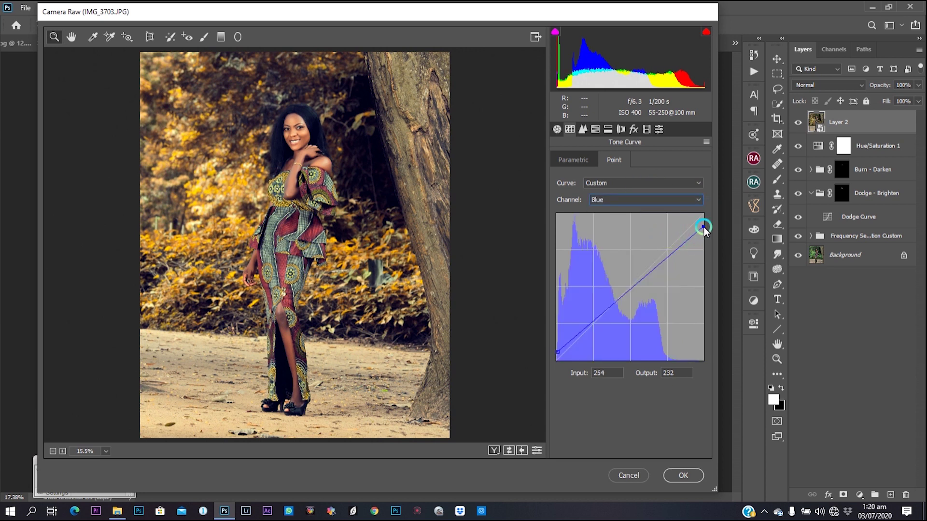
drag(704, 227, 703, 225)
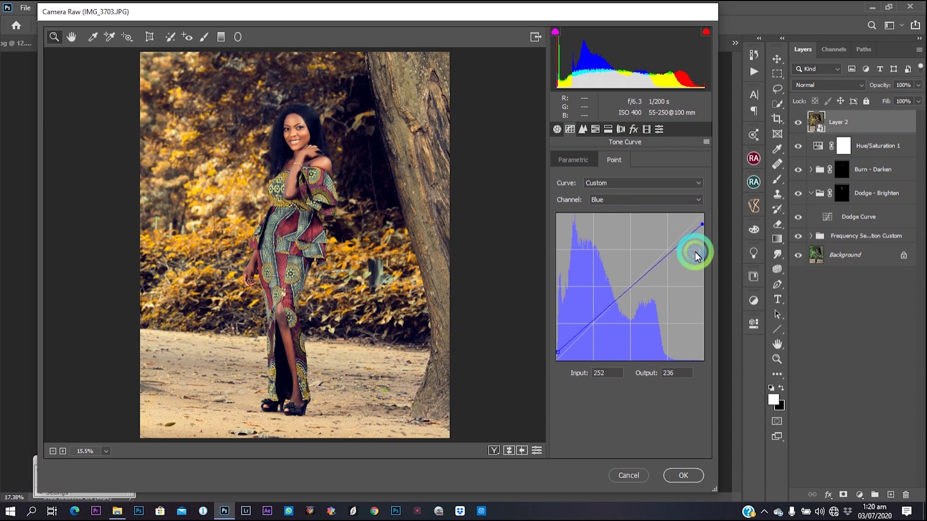
drag(703, 223, 704, 226)
click(682, 475)
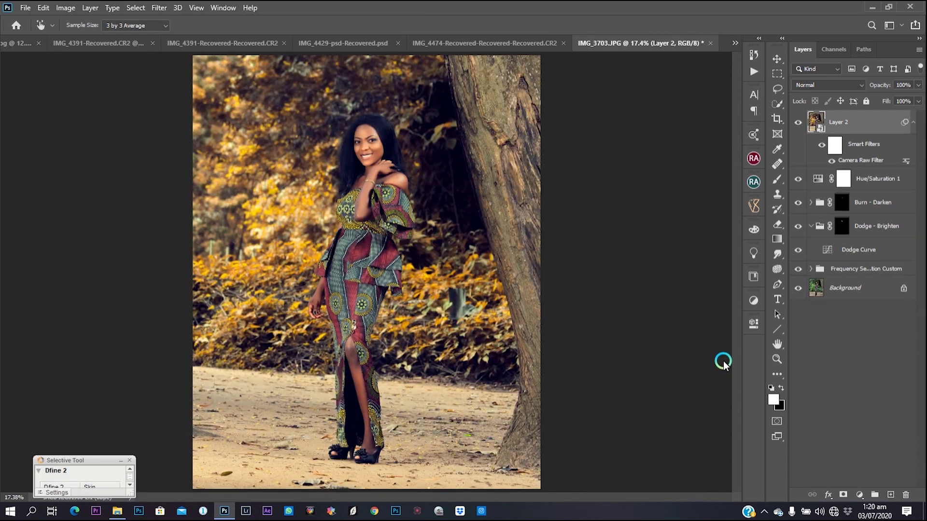
Step: Toggle Layer 2's visibility to compare the image with and without the warm grade
click(799, 123)
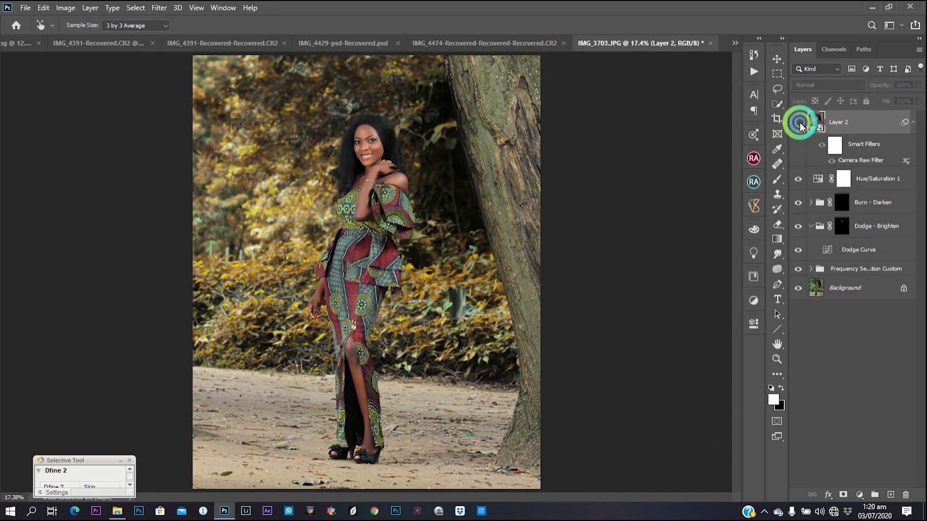
click(799, 123)
click(800, 124)
click(800, 124)
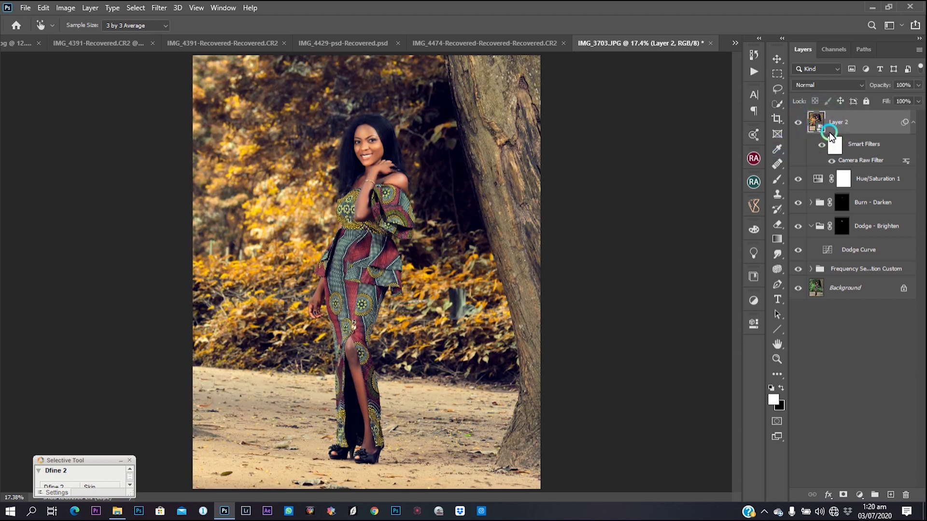
Step: Merge visible layers into a new Layer 3 and convert it for Smart Filters
key(ctrl+alt+shift+e)
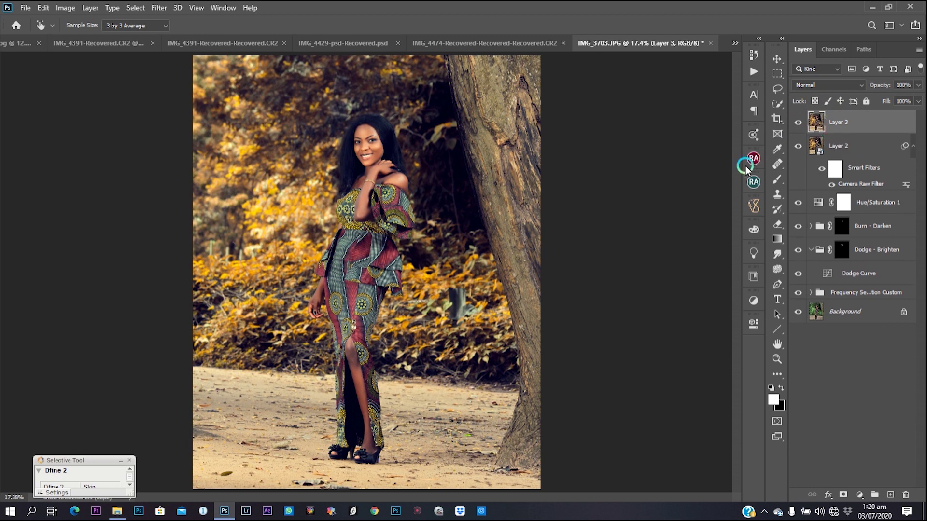
click(151, 6)
click(194, 44)
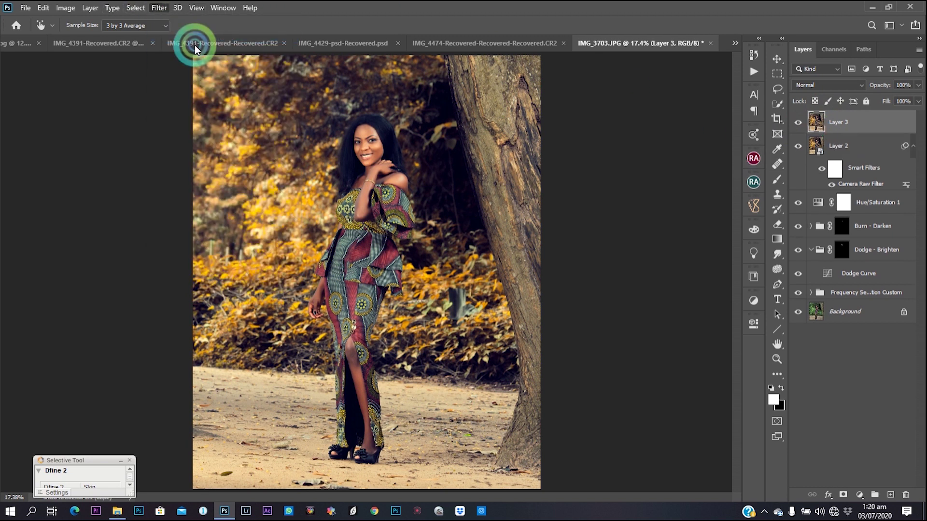
click(165, 8)
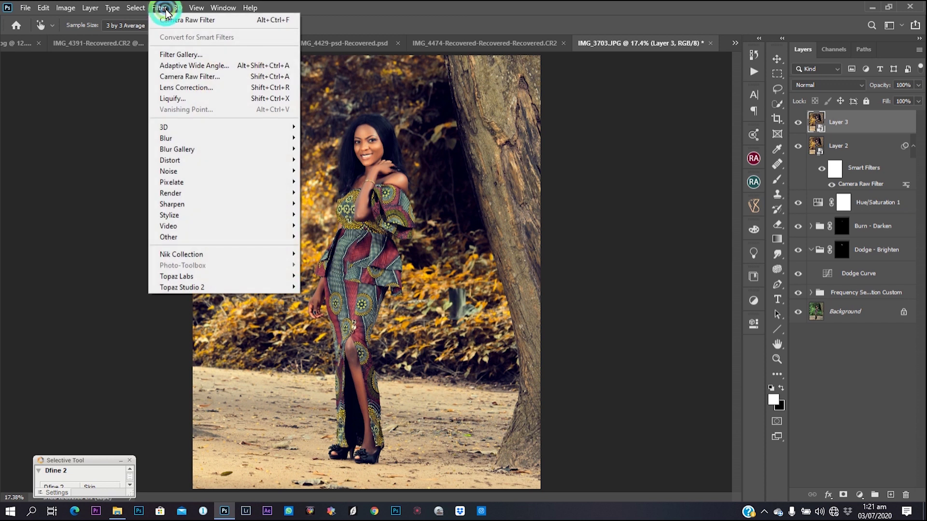
click(222, 8)
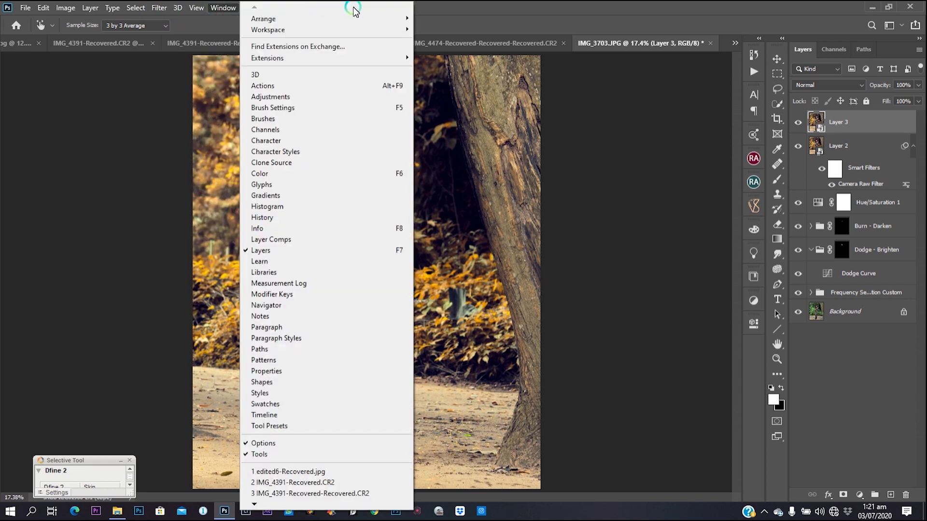
click(454, 22)
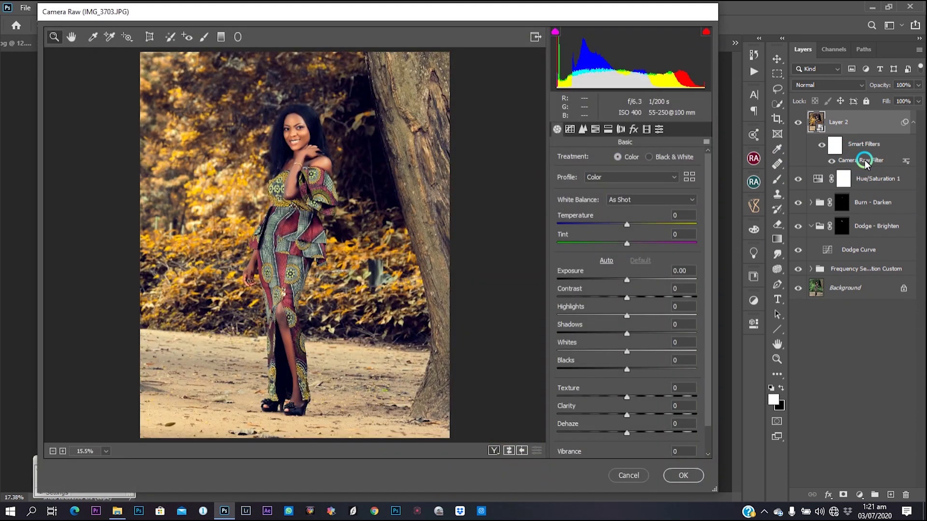
Step: Save the Camera Raw settings as the 'OUTDOOR COLOURS QUEEN MARK' .xmp preset
click(707, 143)
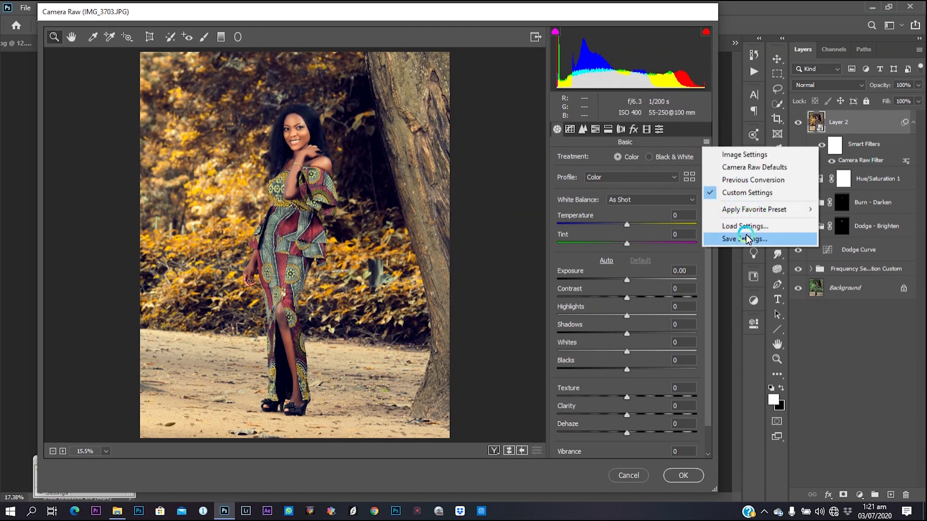
click(745, 238)
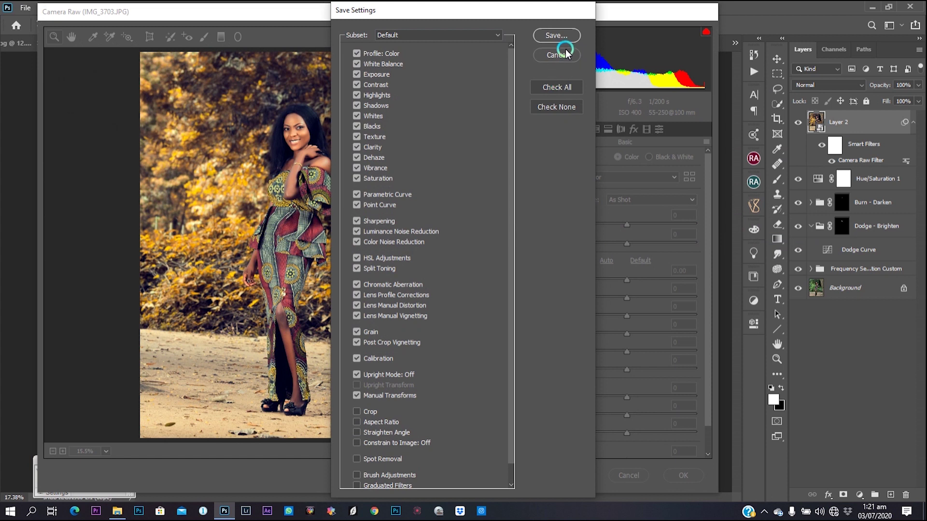
click(558, 36)
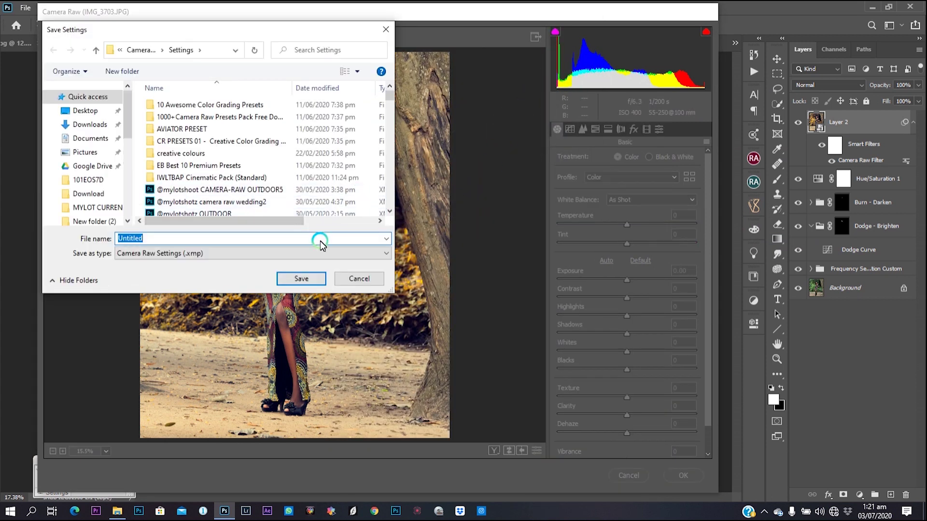
text(OUTDOOR)
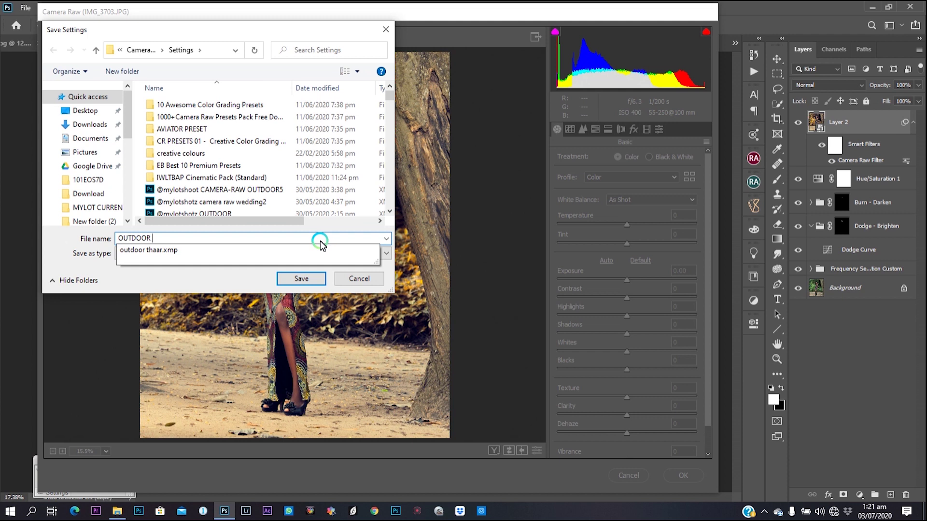
text(CO)
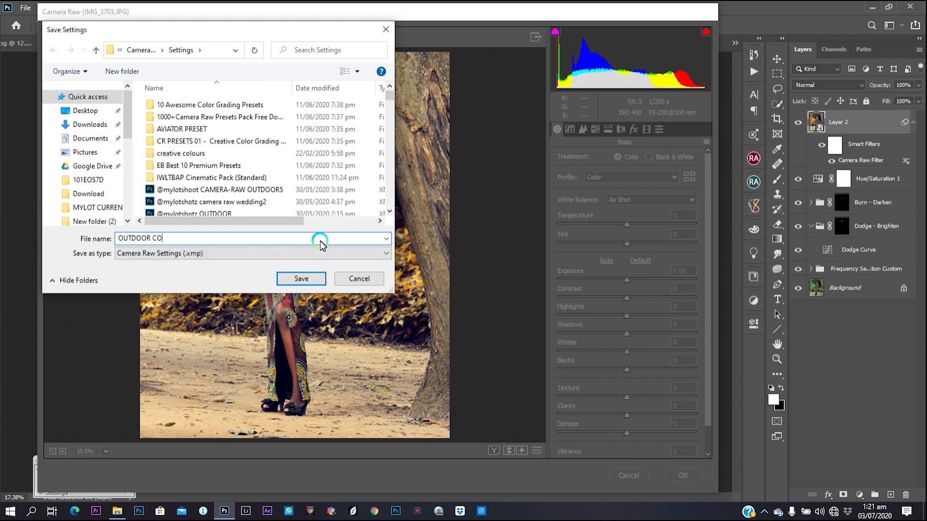
text(LOURS QUEEN MARK)
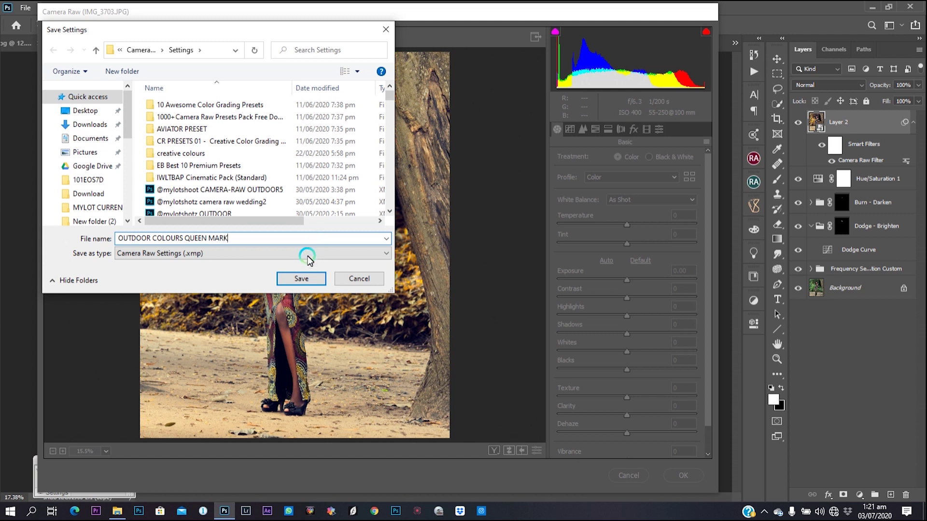
click(314, 278)
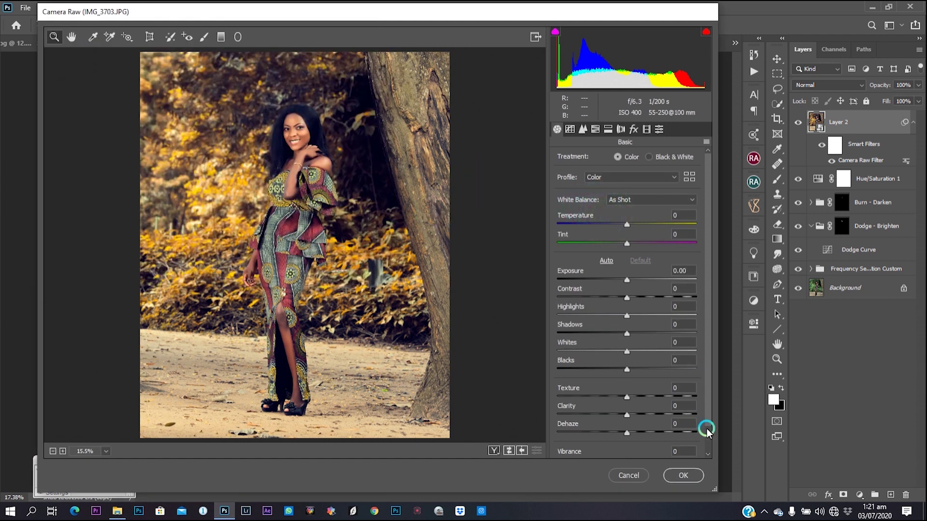
Step: Apply the Camera Raw filter and lower Layer 2's opacity to 60%
click(679, 477)
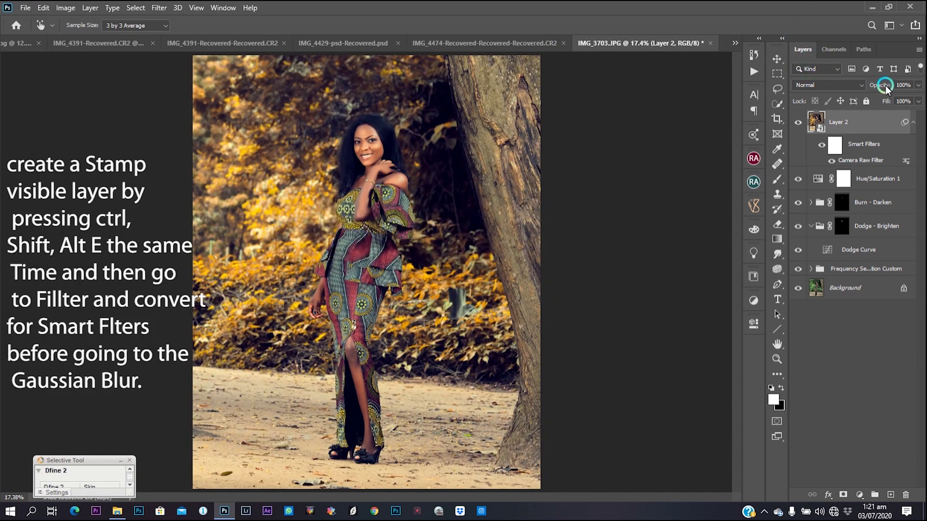
drag(878, 86, 863, 86)
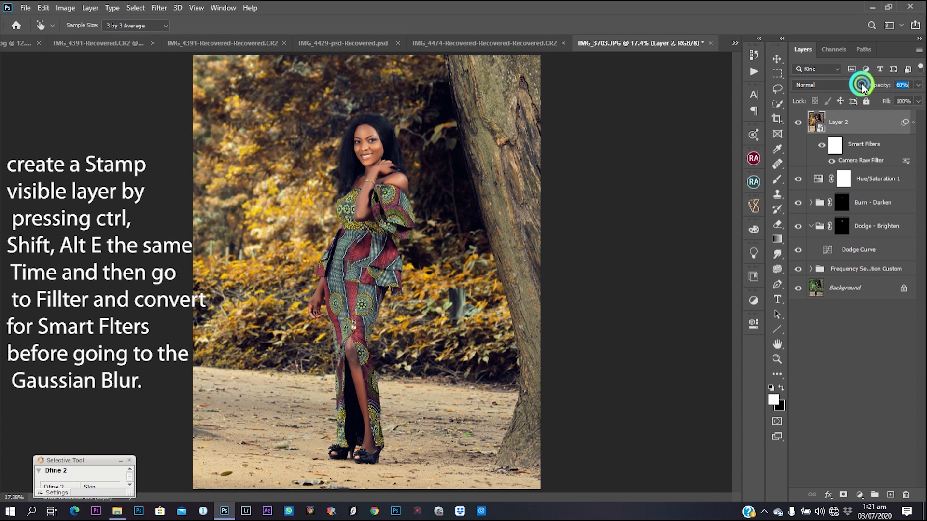
click(922, 144)
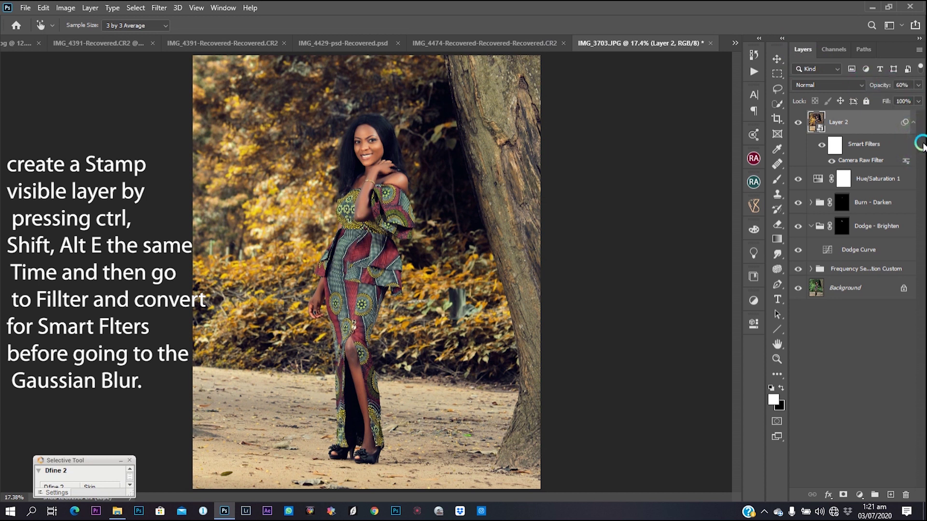
Step: Merge visible layers into a smart-object Layer 3 and give it a 12.5-pixel Gaussian Blur
key(ctrl+shift+alt+e)
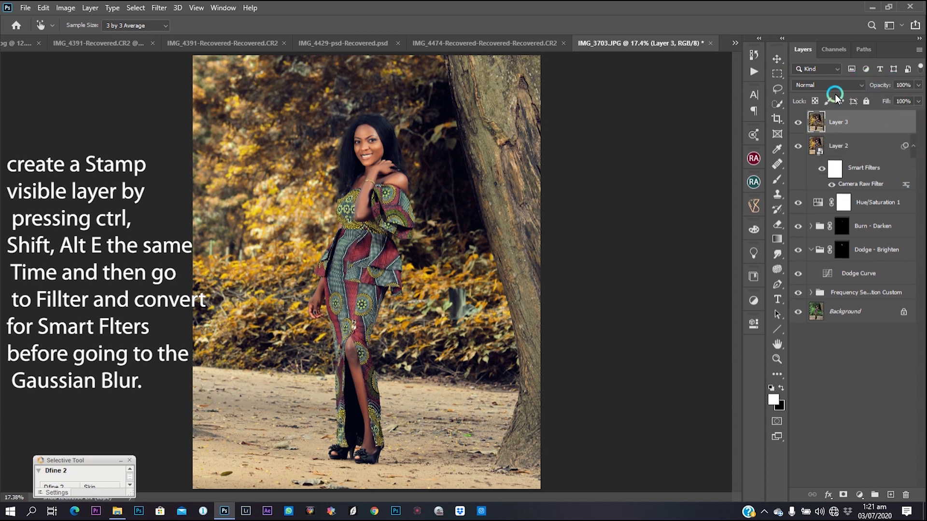
click(160, 8)
click(208, 38)
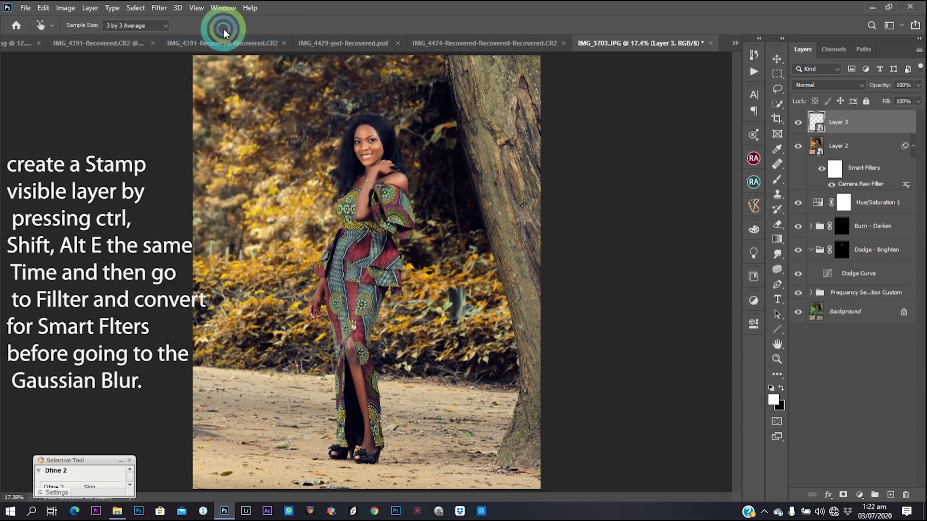
click(175, 12)
click(160, 9)
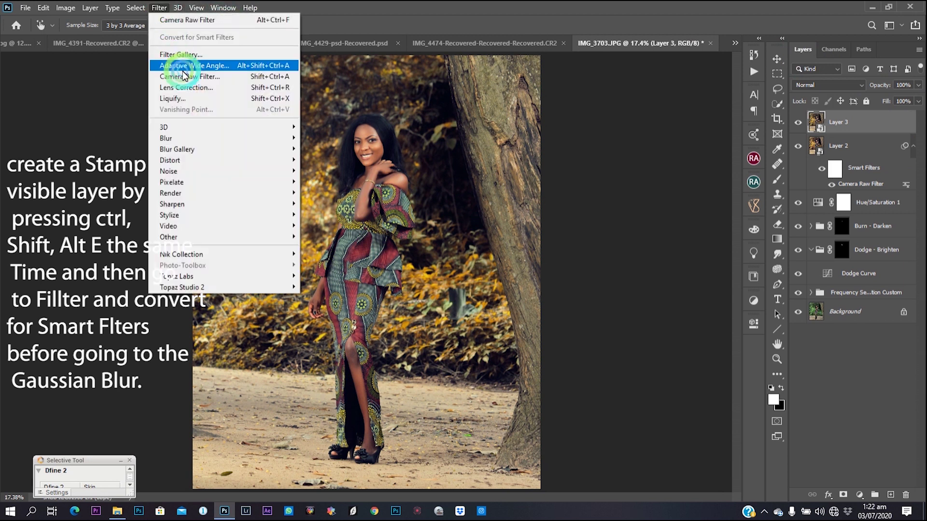
click(204, 146)
mouse_move(207, 139)
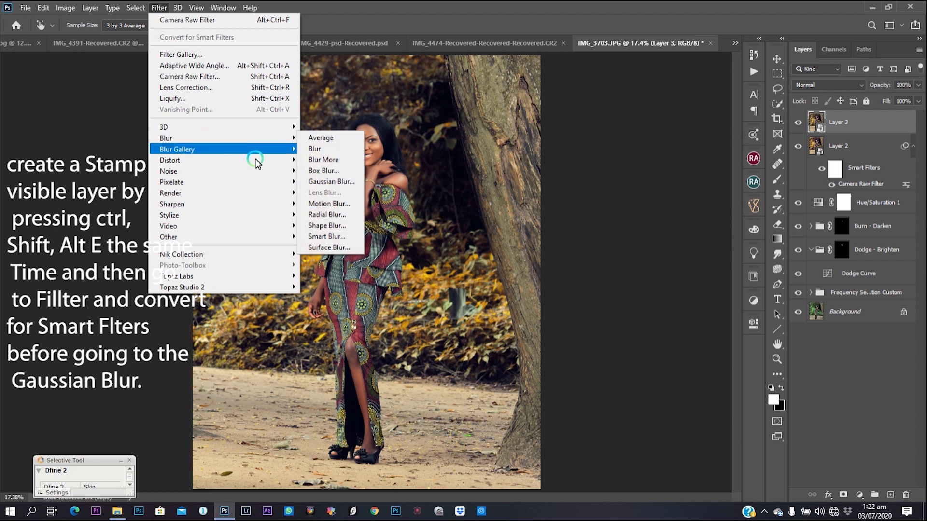
click(303, 182)
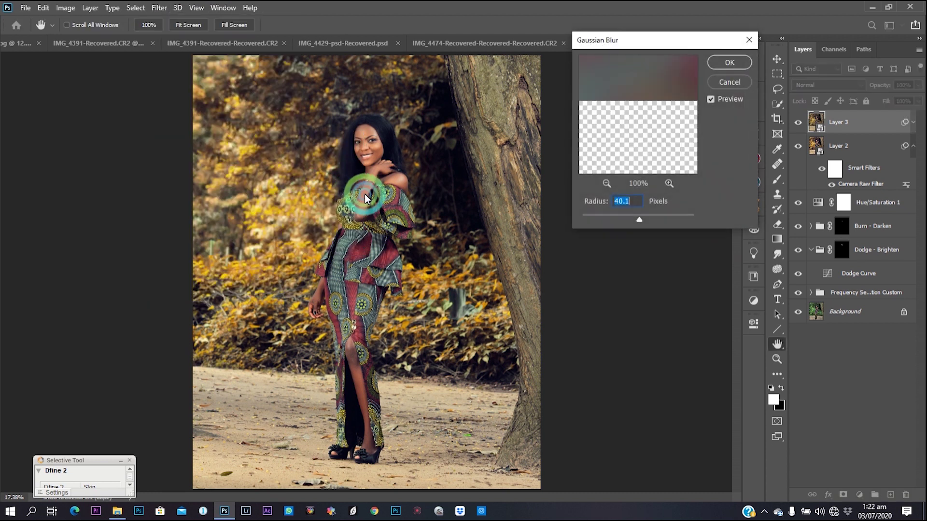
click(628, 219)
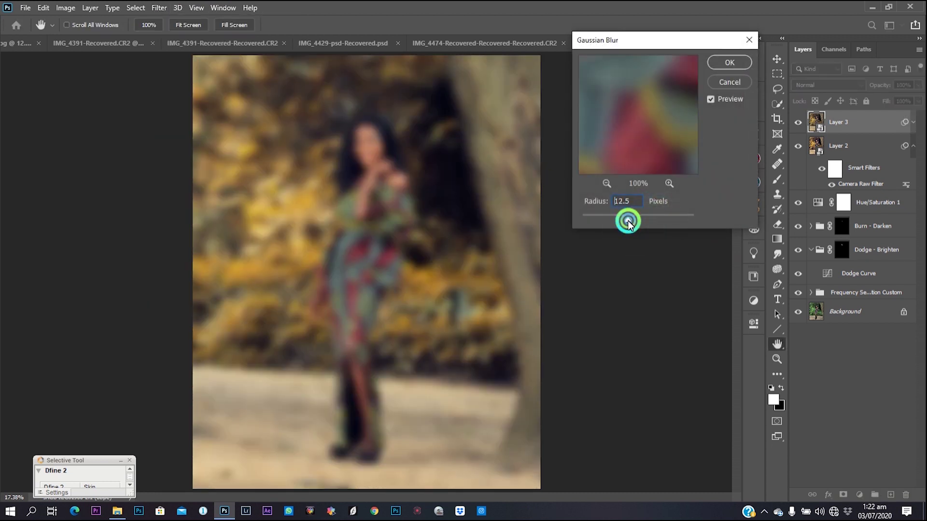
click(730, 63)
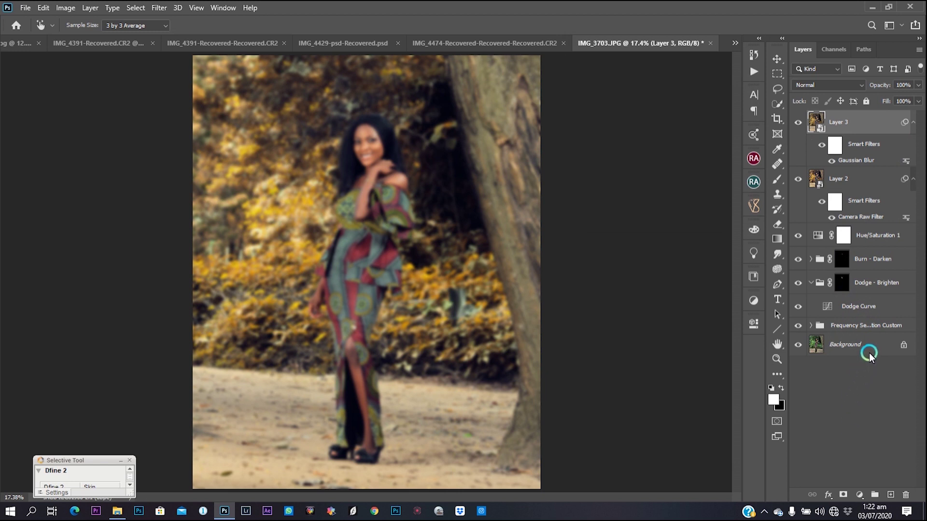
Step: Add a white mask to Layer 3 and paint black to sharpen the face and forehead
click(844, 494)
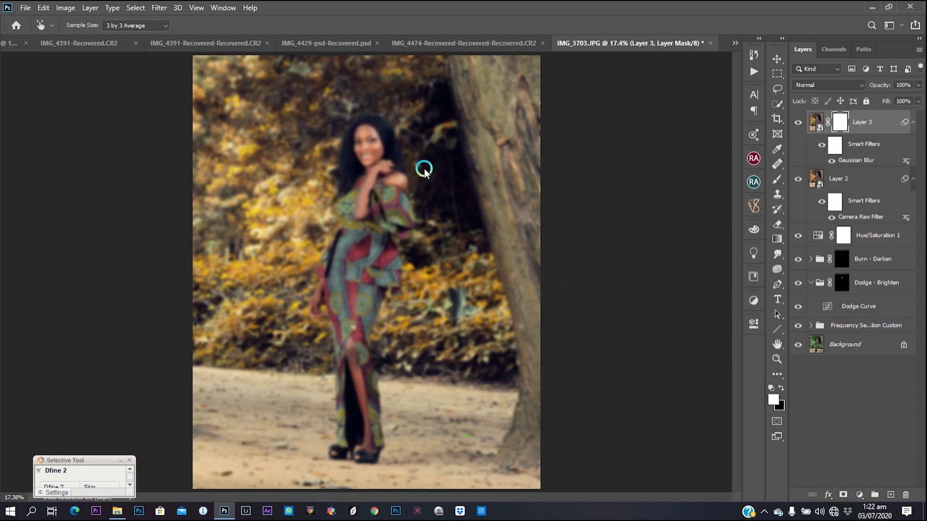
key(b)
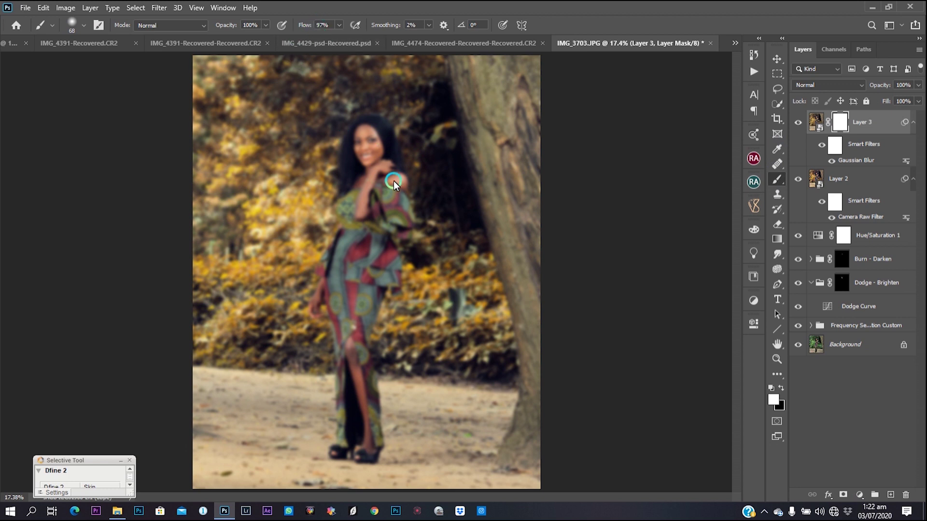
drag(393, 180, 406, 180)
scroll(370, 170, up, 3)
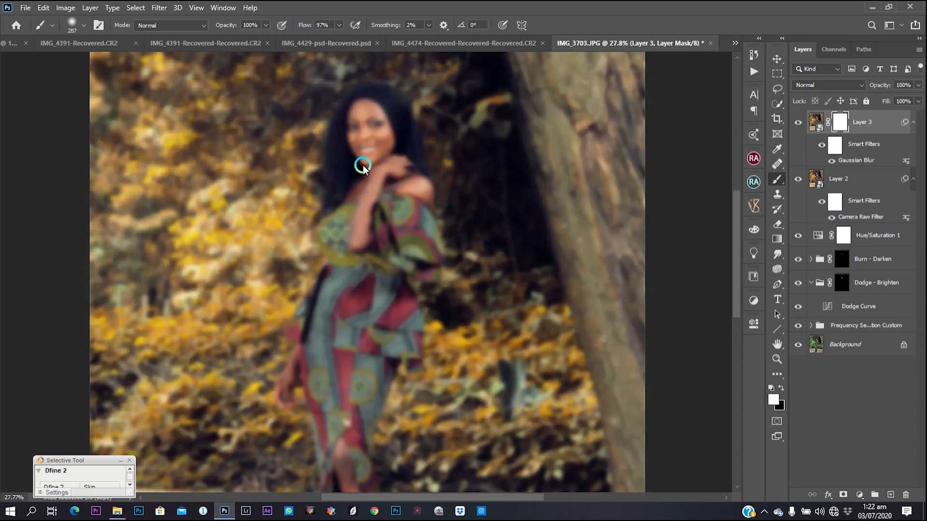
scroll(363, 165, up, 2)
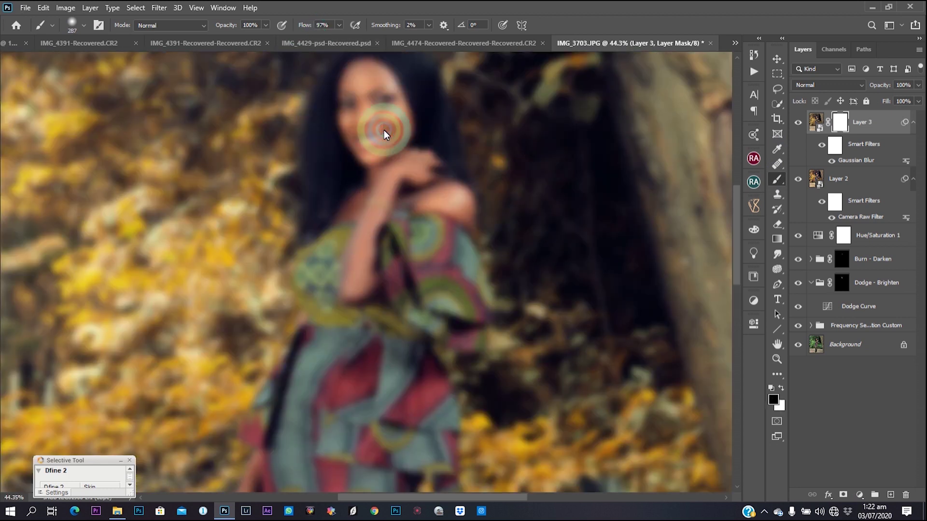
drag(374, 134, 377, 128)
scroll(381, 178, up, 3)
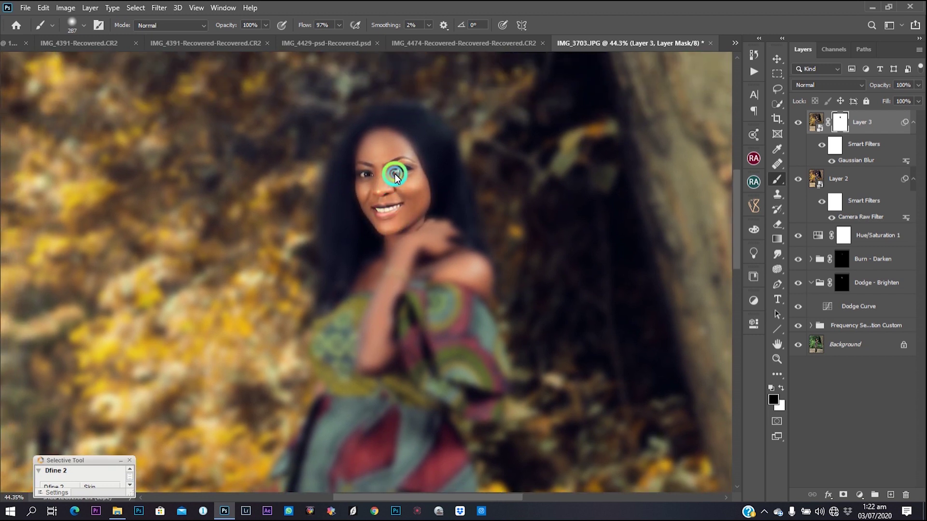
mouse_move(395, 178)
mouse_down()
mouse_move(376, 148)
mouse_move(385, 132)
mouse_move(437, 183)
mouse_move(448, 221)
mouse_move(443, 264)
mouse_move(419, 167)
mouse_move(394, 183)
mouse_move(372, 153)
mouse_move(342, 211)
mouse_move(345, 195)
mouse_move(353, 281)
mouse_move(374, 168)
mouse_move(396, 130)
mouse_move(376, 131)
mouse_move(443, 273)
mouse_move(452, 228)
mouse_move(464, 276)
mouse_move(429, 262)
mouse_move(366, 263)
mouse_move(340, 338)
mouse_move(348, 381)
mouse_up()
Step: Paint the mask to sharpen the sleeve, waist, skirt, dress's left edge and forearm
scroll(358, 271, down, 3)
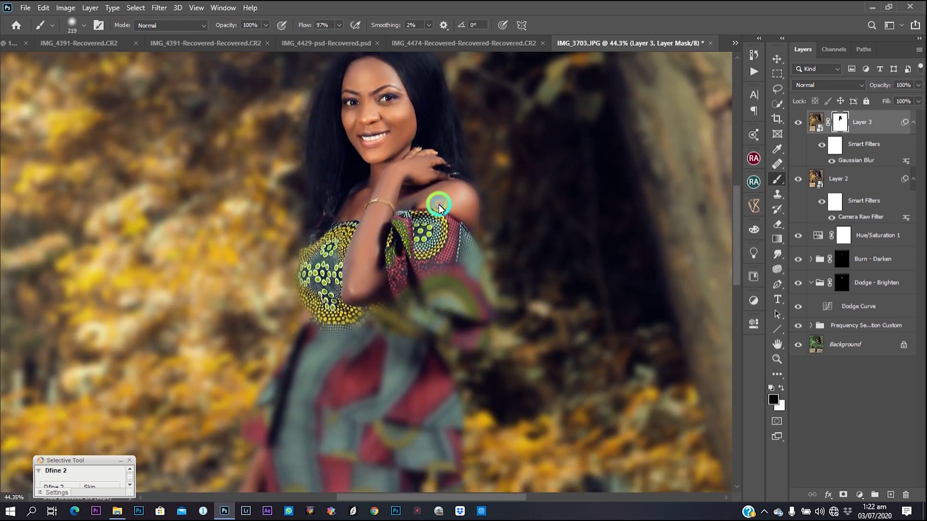
mouse_move(451, 215)
mouse_down()
mouse_move(474, 325)
mouse_move(434, 288)
mouse_move(347, 334)
mouse_move(346, 355)
mouse_move(356, 241)
mouse_move(335, 346)
mouse_move(306, 396)
mouse_up()
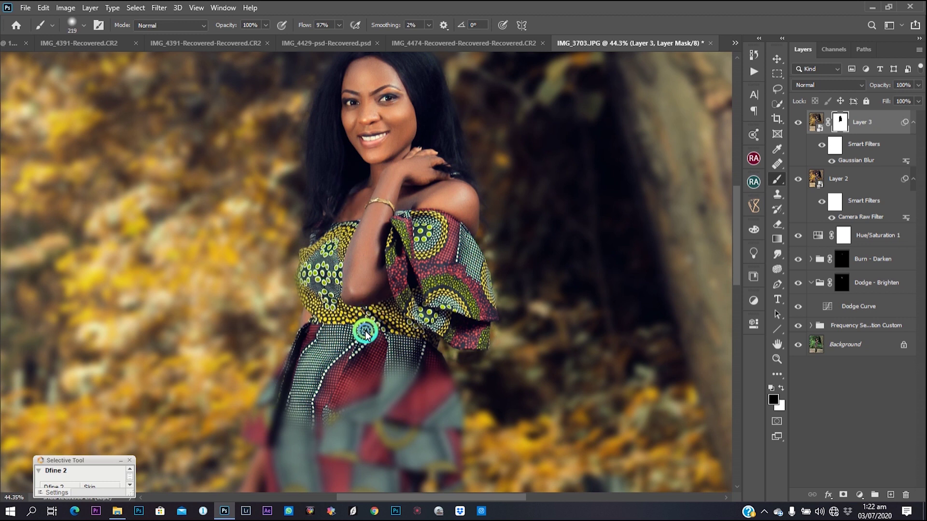
scroll(365, 333, down, 5)
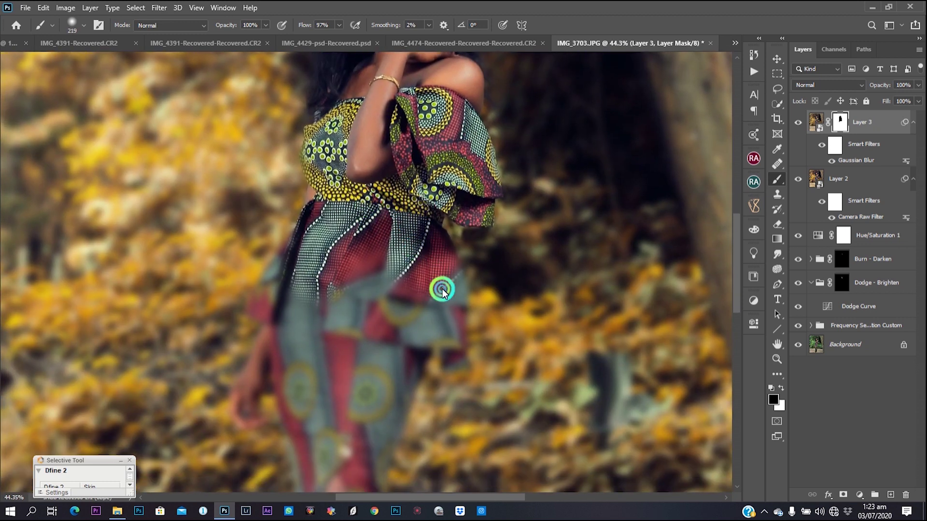
mouse_move(443, 291)
mouse_down()
mouse_move(400, 294)
mouse_move(363, 318)
mouse_move(331, 313)
mouse_move(334, 284)
mouse_move(309, 270)
mouse_move(295, 297)
mouse_move(312, 253)
mouse_move(287, 330)
mouse_up()
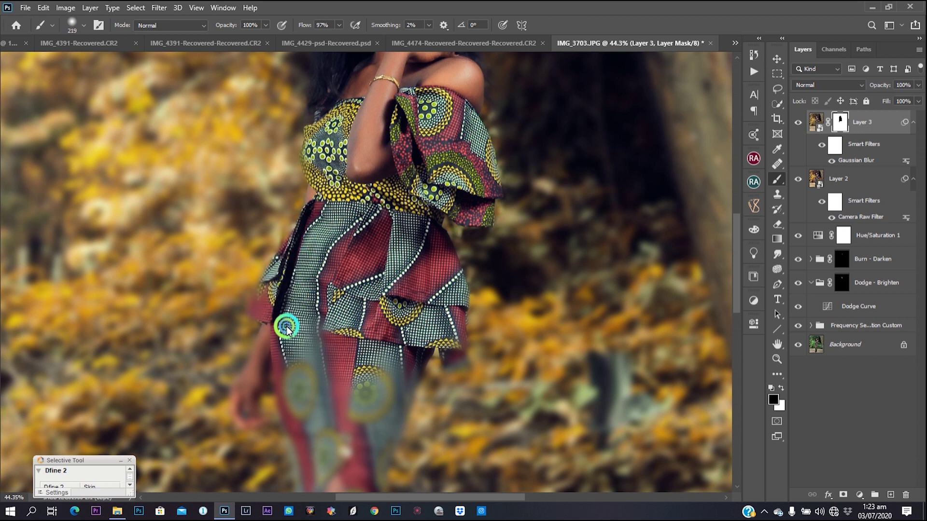
alt+right_click(291, 321)
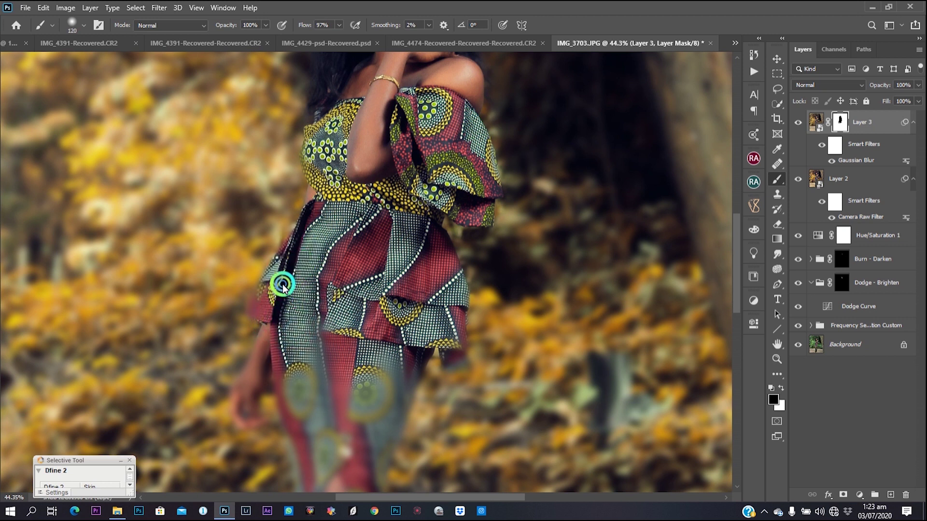
mouse_move(282, 285)
mouse_down()
mouse_move(264, 299)
mouse_move(291, 250)
mouse_up()
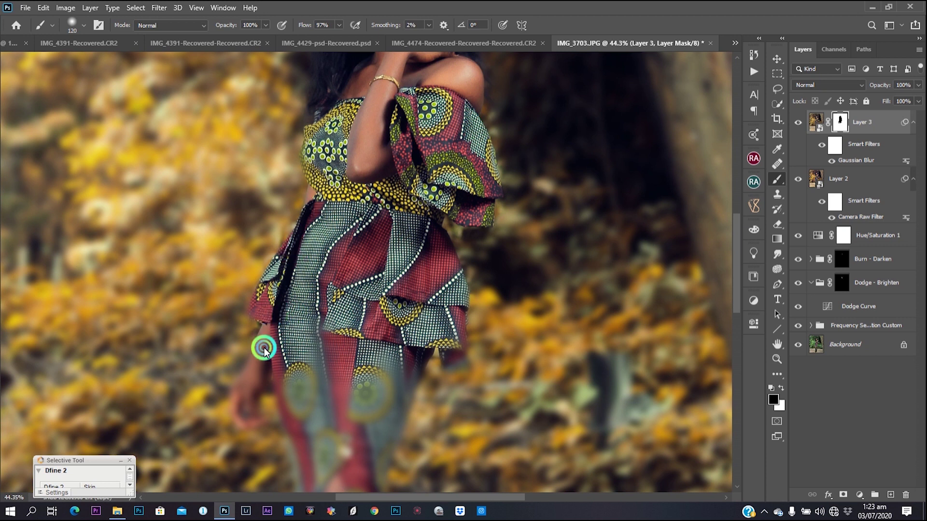
drag(264, 351, 245, 414)
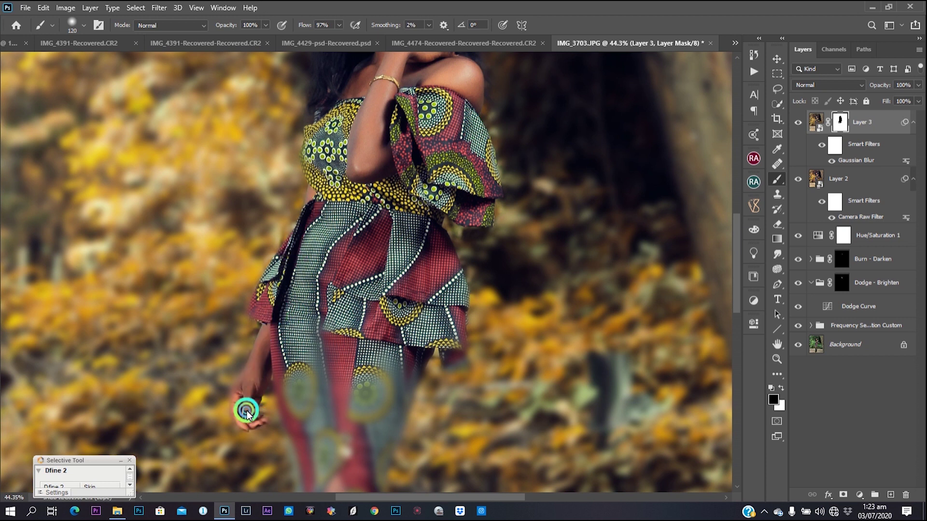
Step: Paint the mask to sharpen the dress hem, lower dress, leg area, right edge and shoe
drag(313, 412, 338, 223)
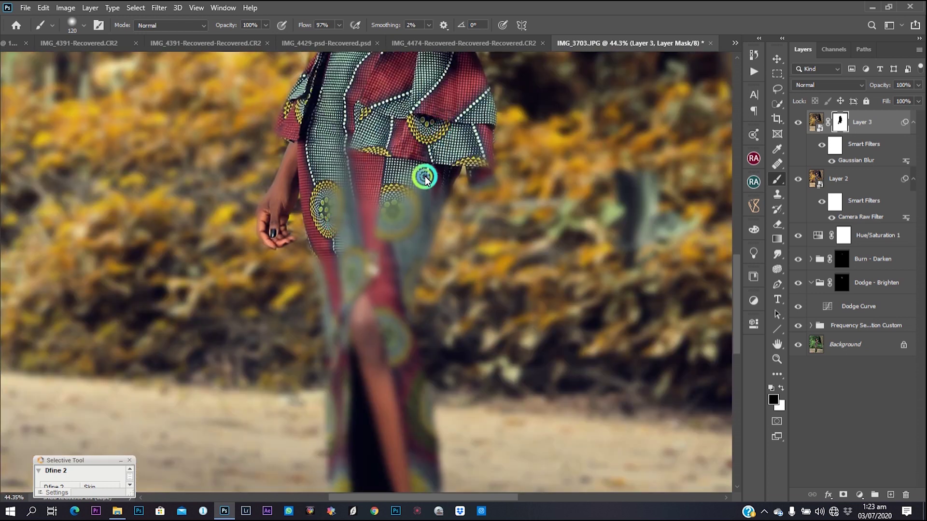
mouse_move(454, 149)
mouse_down()
mouse_move(421, 231)
mouse_move(441, 169)
mouse_move(353, 258)
mouse_move(381, 144)
mouse_up()
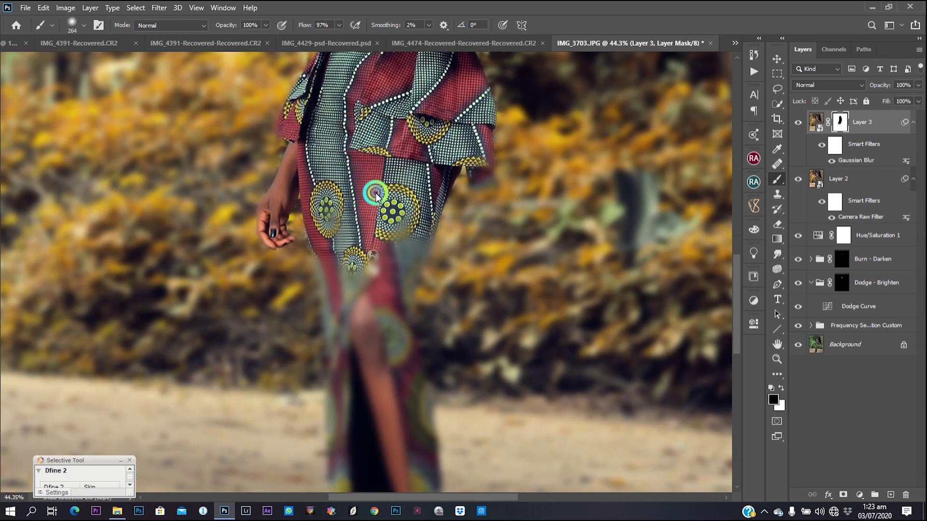
mouse_move(383, 197)
mouse_down()
mouse_move(379, 293)
mouse_move(397, 211)
mouse_move(363, 290)
mouse_move(367, 205)
mouse_move(348, 222)
mouse_move(348, 256)
mouse_move(383, 369)
mouse_up()
scroll(381, 338, down, 5)
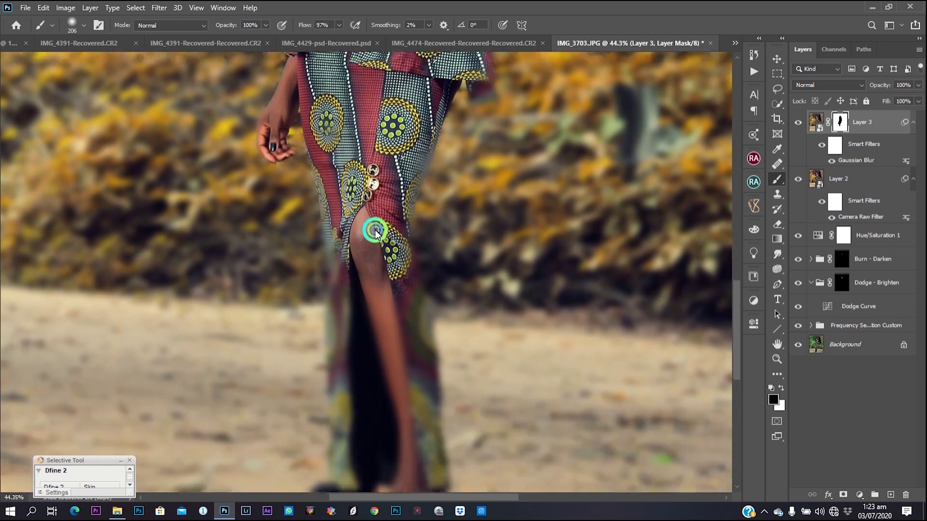
mouse_move(396, 301)
mouse_down()
mouse_move(407, 325)
mouse_move(378, 180)
mouse_move(400, 312)
mouse_move(360, 207)
mouse_move(357, 289)
mouse_move(356, 197)
mouse_move(340, 259)
mouse_move(341, 179)
mouse_move(357, 294)
mouse_move(355, 279)
mouse_move(353, 440)
mouse_move(376, 428)
mouse_up()
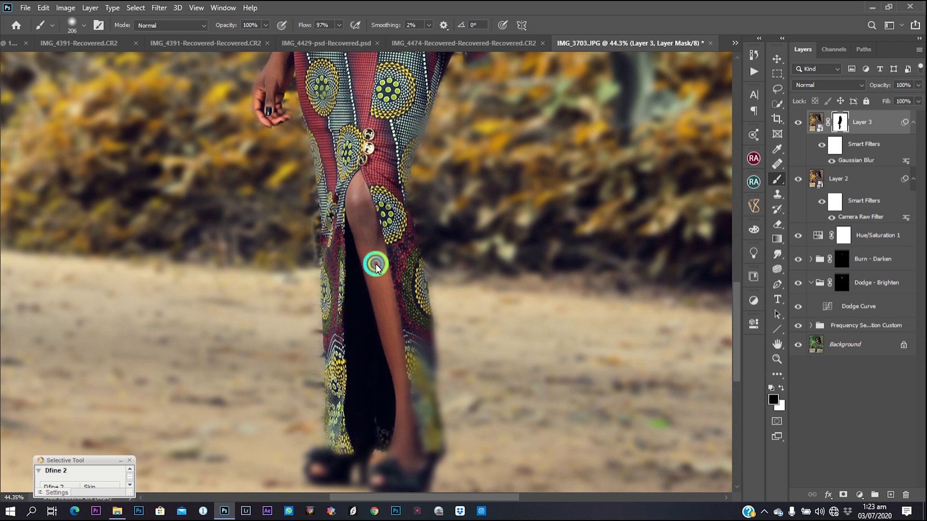
scroll(375, 262, down, 2)
mouse_move(370, 199)
mouse_down()
mouse_move(401, 268)
mouse_move(407, 255)
mouse_move(406, 357)
mouse_move(363, 344)
mouse_move(335, 365)
mouse_move(370, 387)
mouse_move(336, 353)
mouse_move(341, 290)
mouse_move(354, 267)
mouse_move(393, 414)
mouse_move(431, 392)
mouse_up()
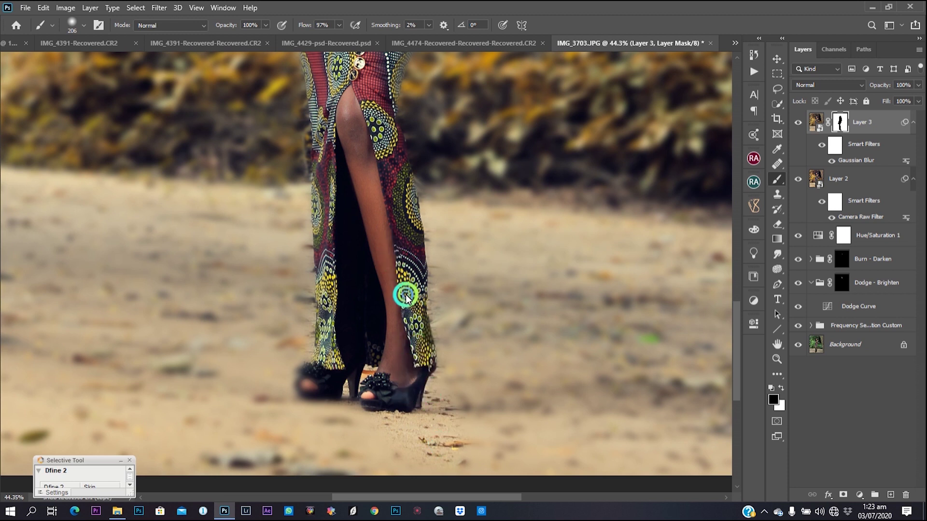
scroll(421, 341, down, 2)
scroll(421, 341, down, 4)
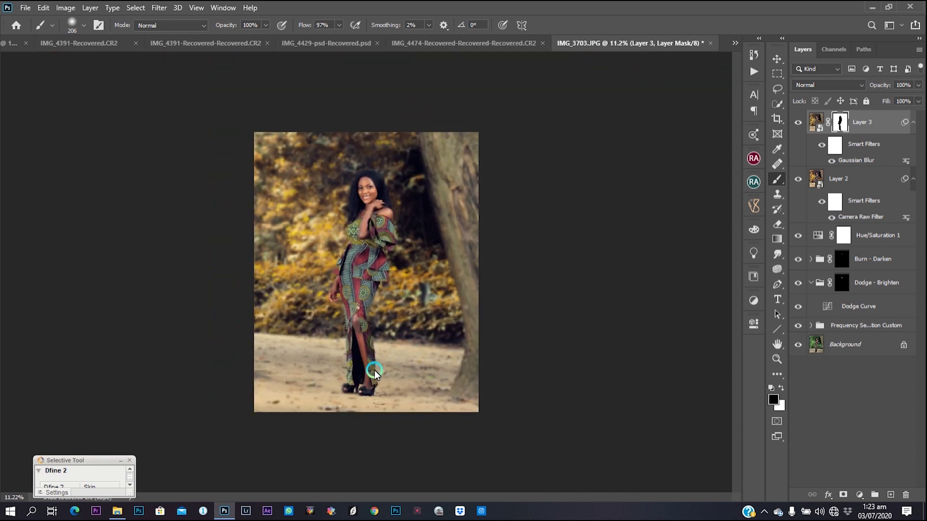
Step: With brush flow 10% and size 597, softly sharpen the tree trunk on Layer 3's mask
key(ctrl+0)
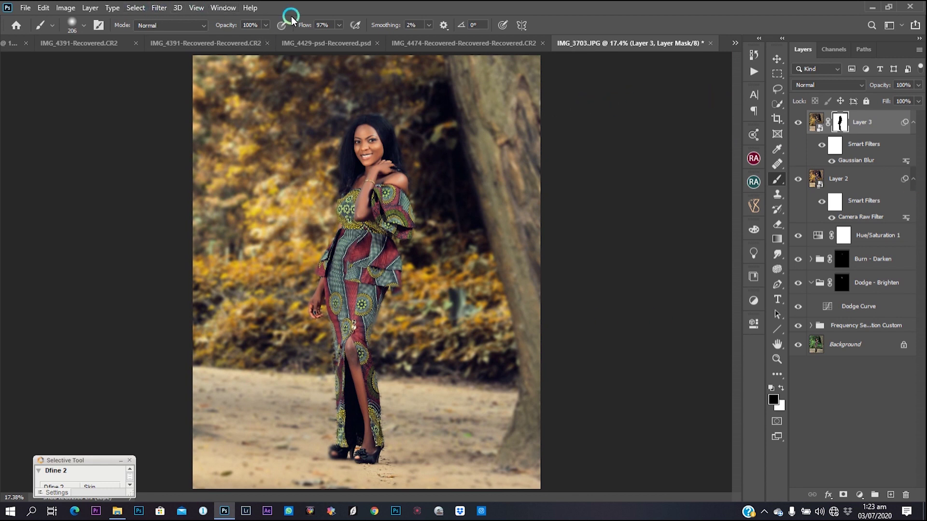
mouse_move(302, 28)
mouse_down()
mouse_move(240, 24)
mouse_move(249, 28)
mouse_up()
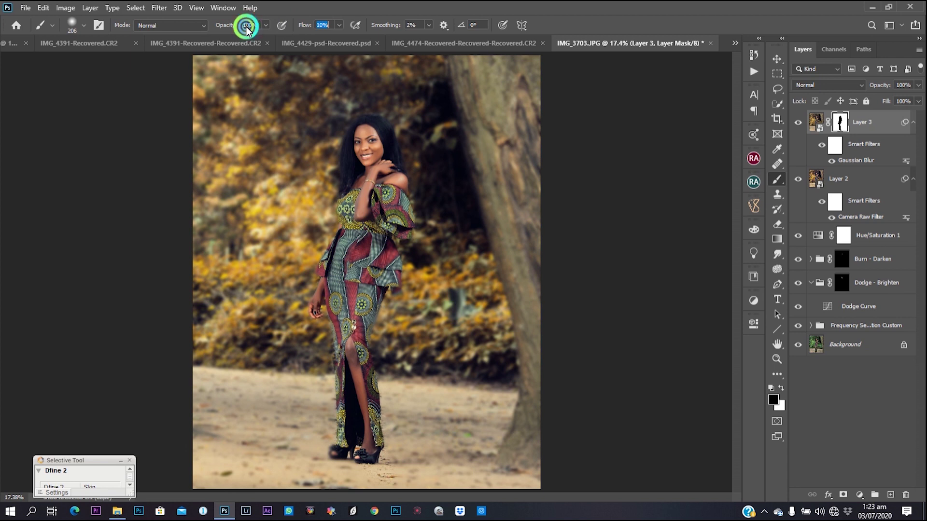
drag(326, 413, 340, 413)
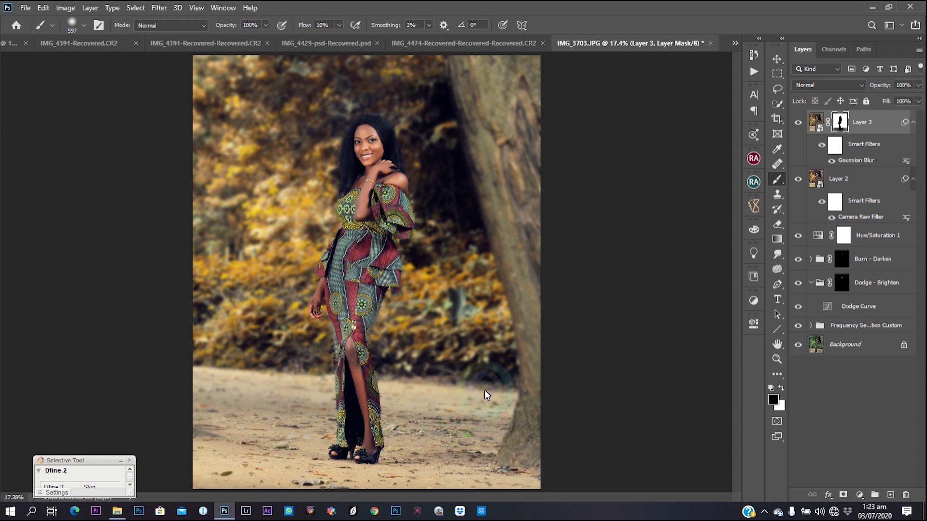
mouse_move(503, 69)
mouse_down()
mouse_move(557, 259)
mouse_move(488, 69)
mouse_move(501, 87)
mouse_move(511, 150)
mouse_move(476, 84)
mouse_move(520, 209)
mouse_move(501, 144)
mouse_move(515, 84)
mouse_move(540, 134)
mouse_move(530, 168)
mouse_move(478, 66)
mouse_move(554, 386)
mouse_move(554, 358)
mouse_move(558, 424)
mouse_move(549, 317)
mouse_move(535, 402)
mouse_move(517, 195)
mouse_move(538, 361)
mouse_move(538, 322)
mouse_move(559, 411)
mouse_move(522, 103)
mouse_up()
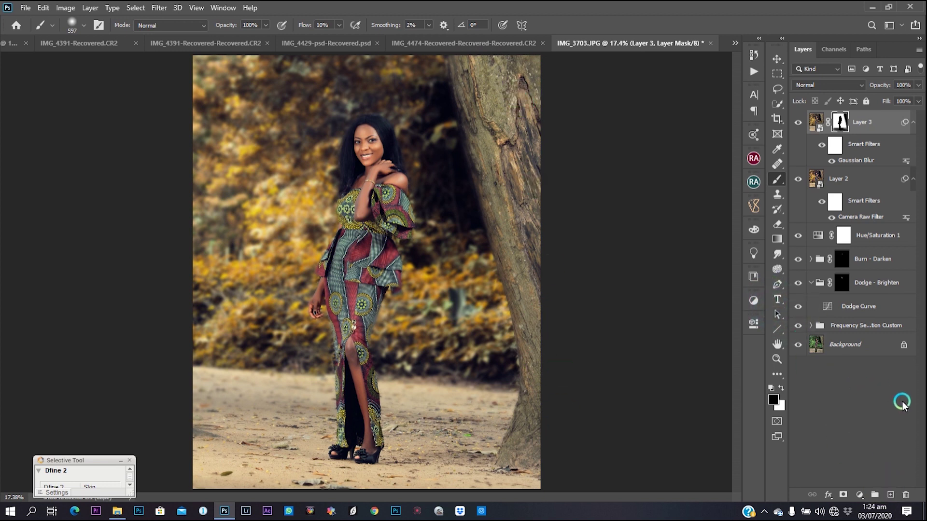
Step: Add a Color Balance adjustment and shift its shadows toward red, magenta and blue
click(859, 495)
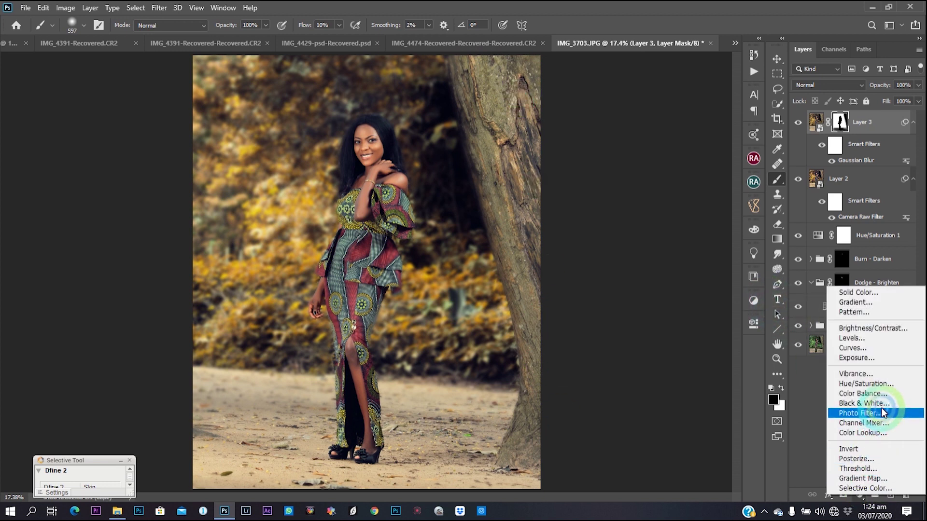
click(884, 395)
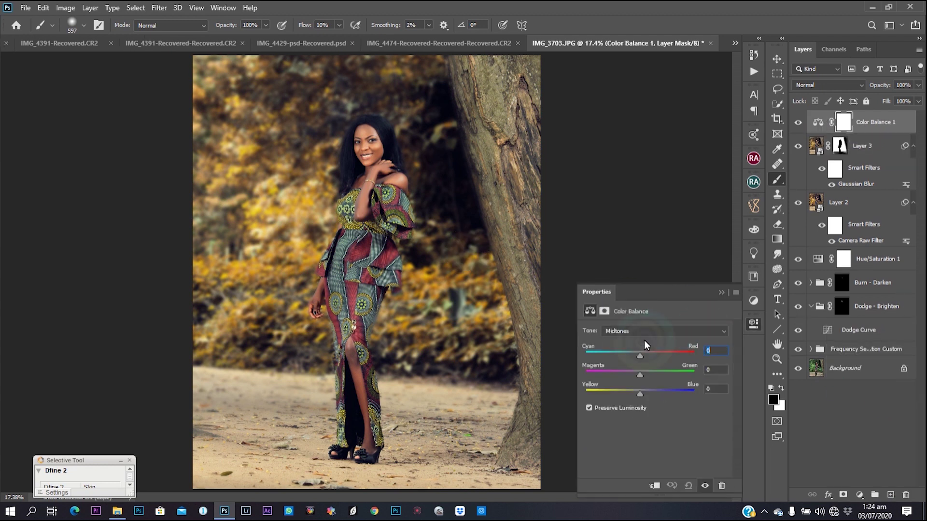
click(641, 330)
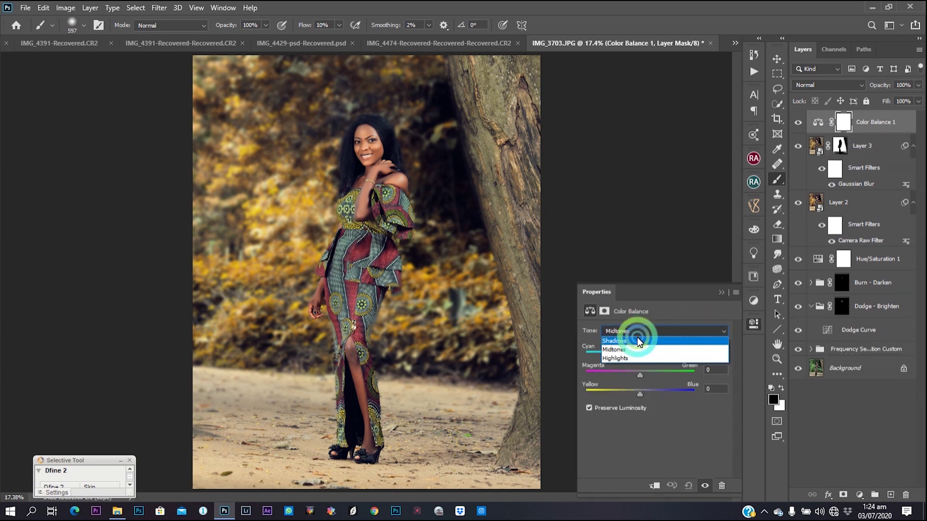
click(638, 348)
drag(638, 353, 646, 358)
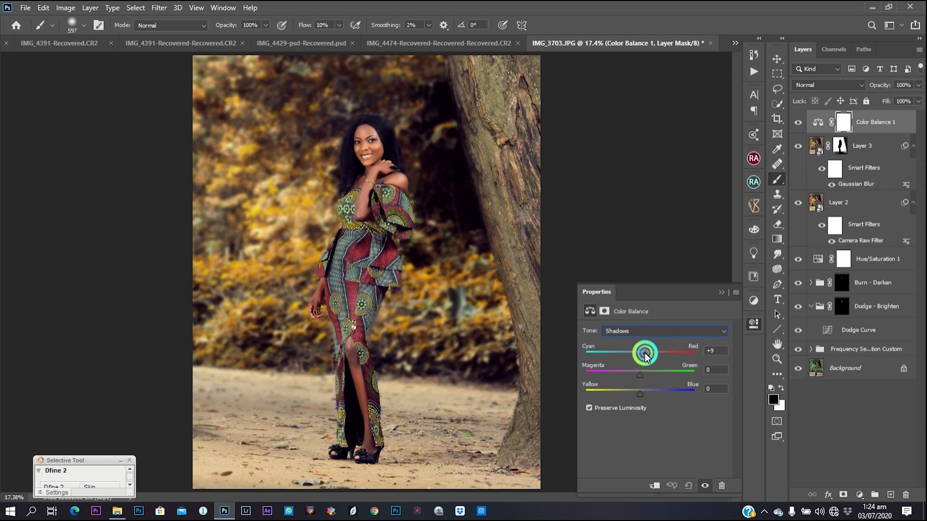
click(647, 376)
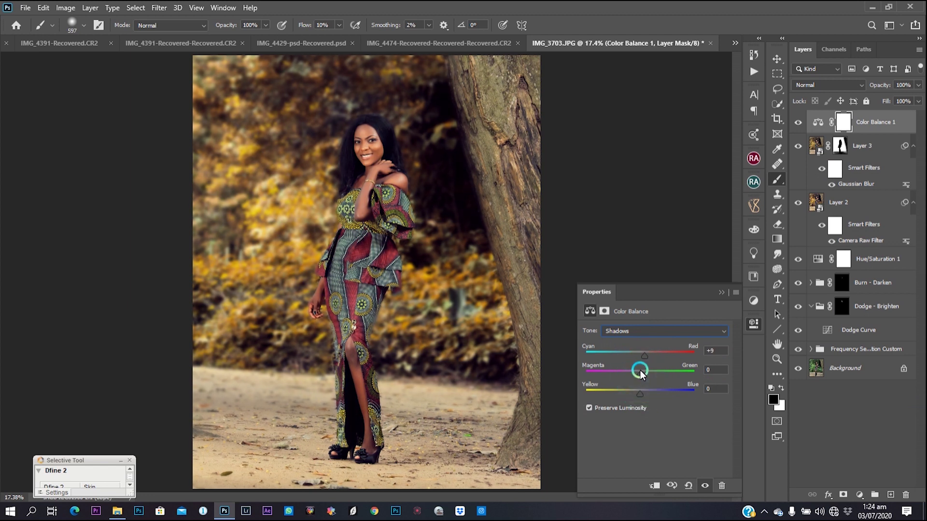
drag(640, 372, 638, 378)
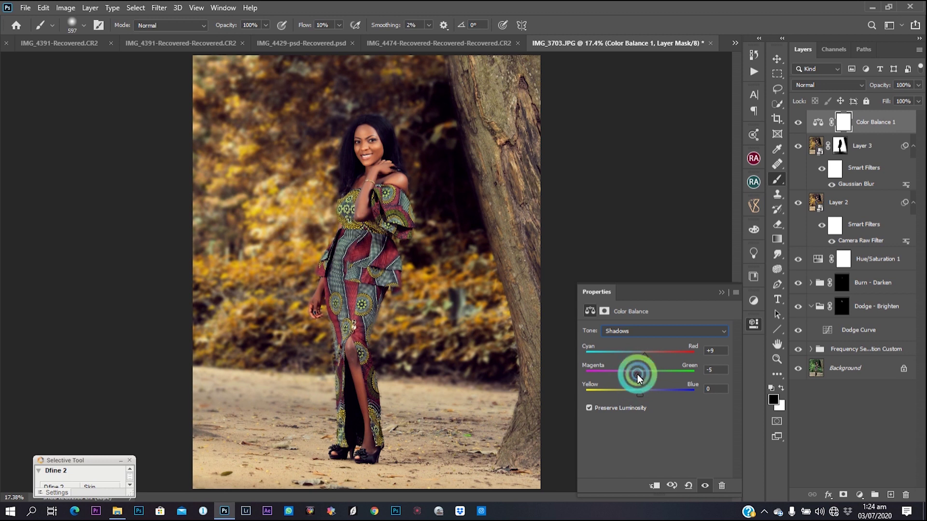
click(638, 392)
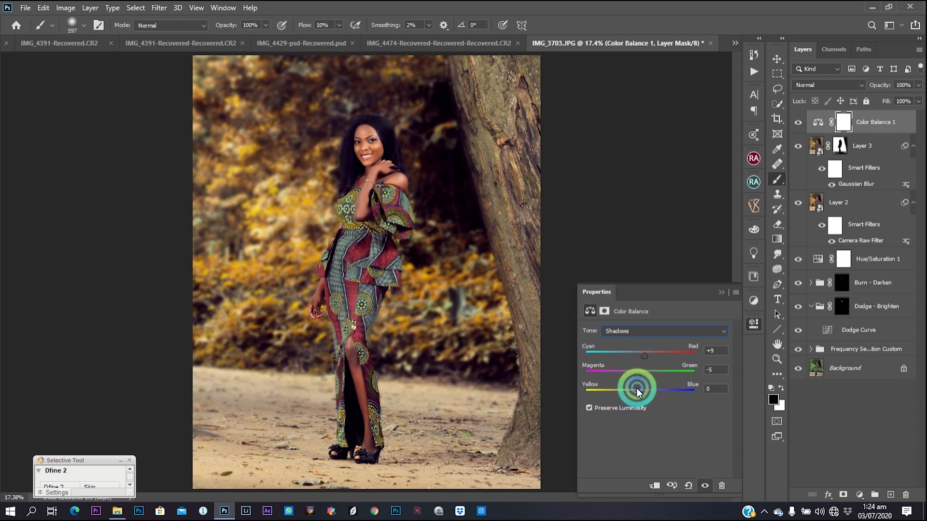
drag(639, 391, 645, 394)
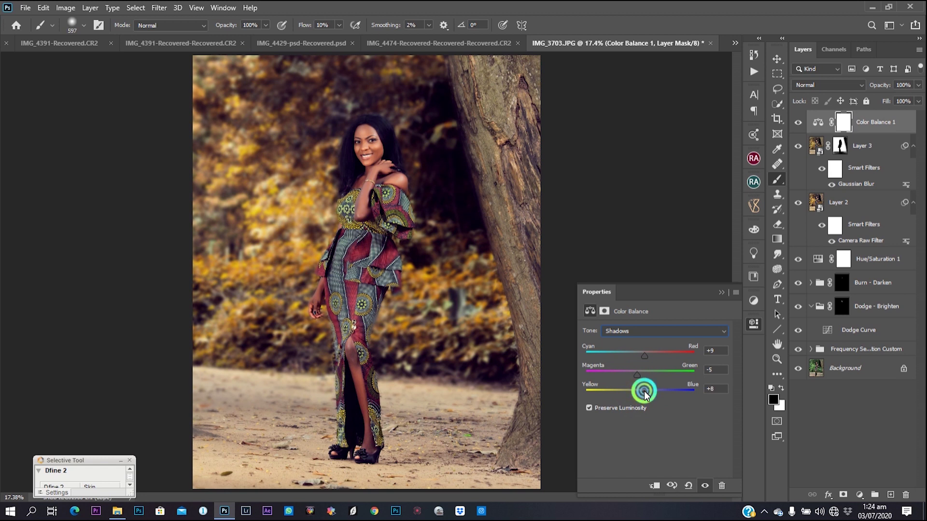
Step: Shift the Color Balance midtones slightly toward cyan and yellow
click(649, 336)
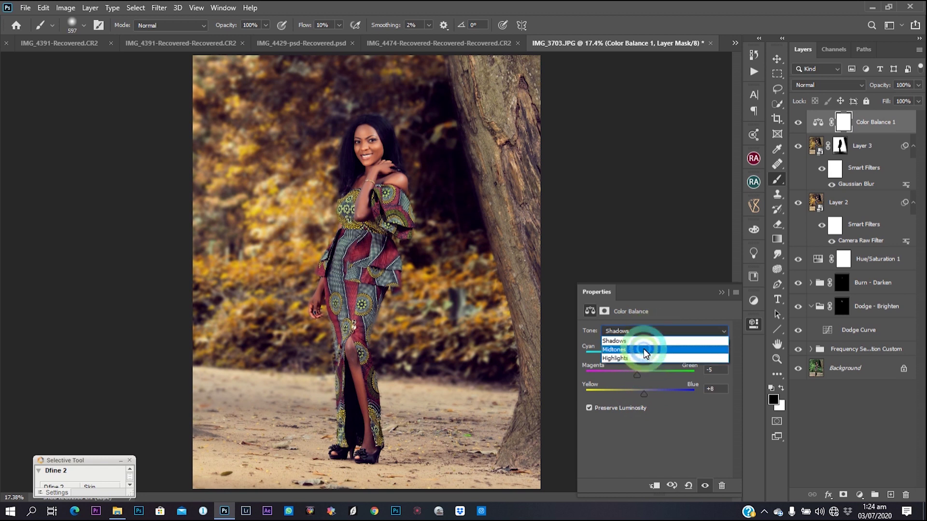
click(643, 356)
drag(641, 355, 641, 387)
click(637, 370)
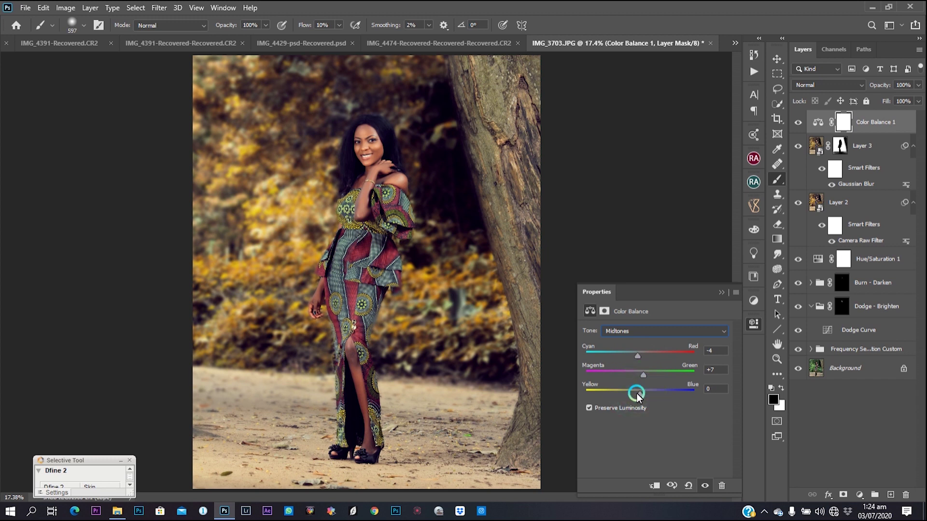
click(636, 393)
drag(640, 396, 645, 397)
click(640, 347)
click(635, 395)
Step: Set the highlights to +2/+9/−2 and finish the shadows at +11/−3/+11
click(644, 333)
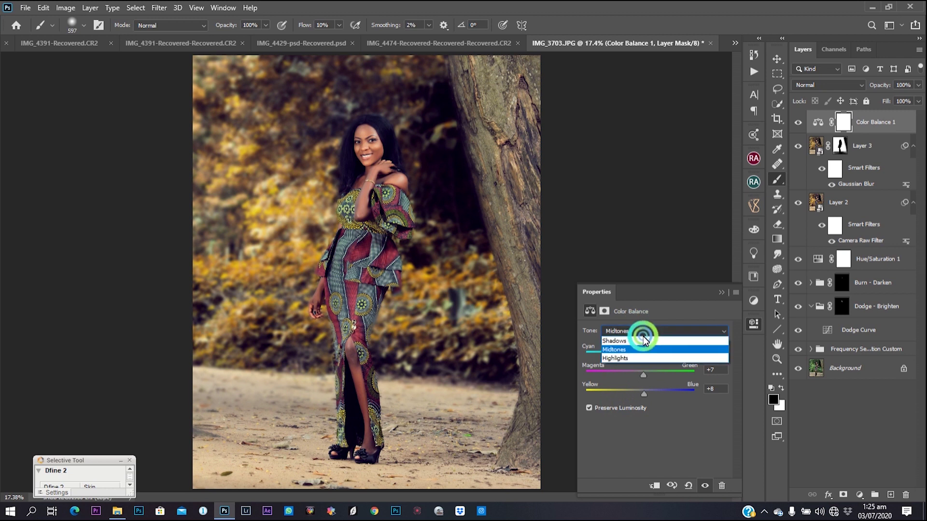
click(641, 361)
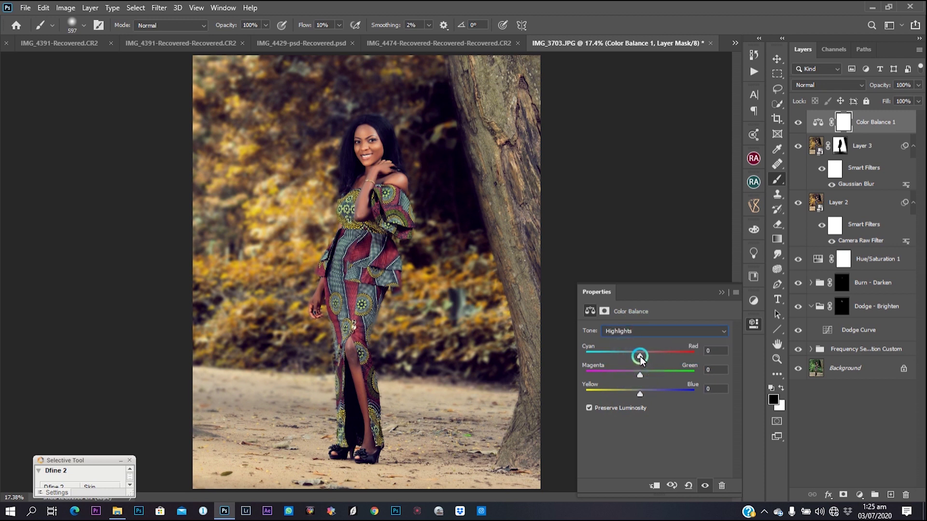
drag(640, 356, 642, 360)
drag(640, 374, 640, 385)
click(646, 338)
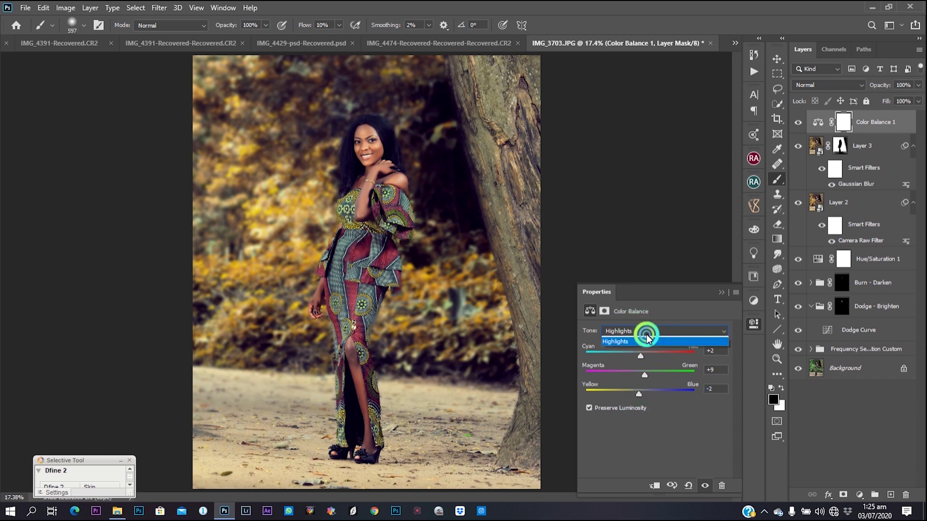
click(645, 340)
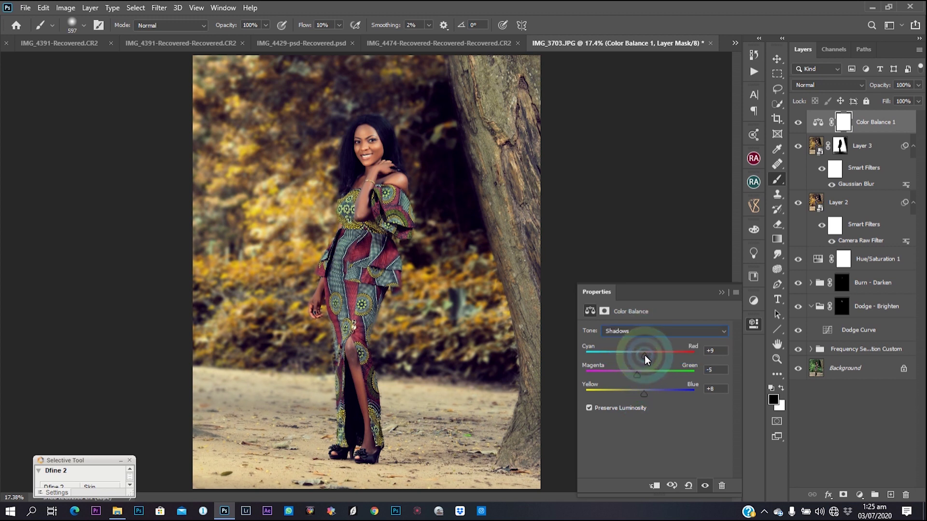
drag(644, 352, 648, 393)
click(668, 360)
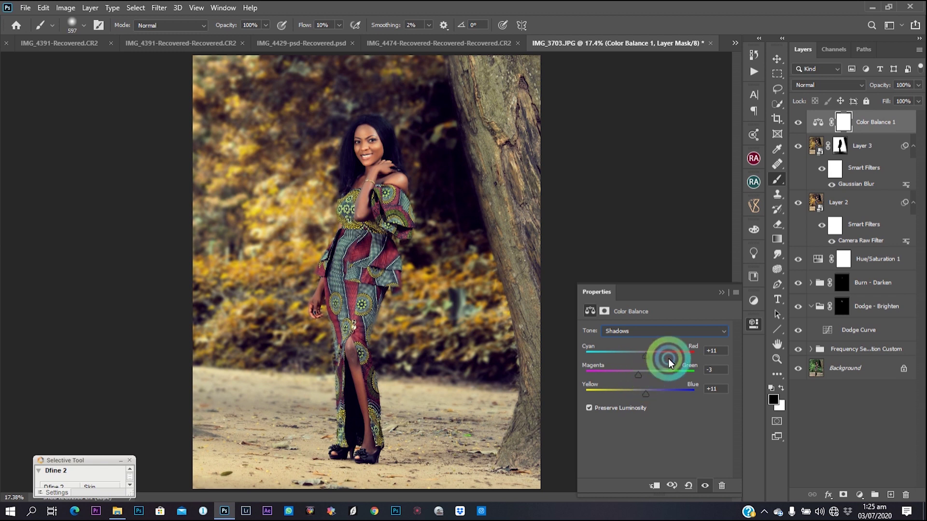
Step: Close the Color Balance settings and compare the graded image against the original photo
click(721, 294)
click(812, 495)
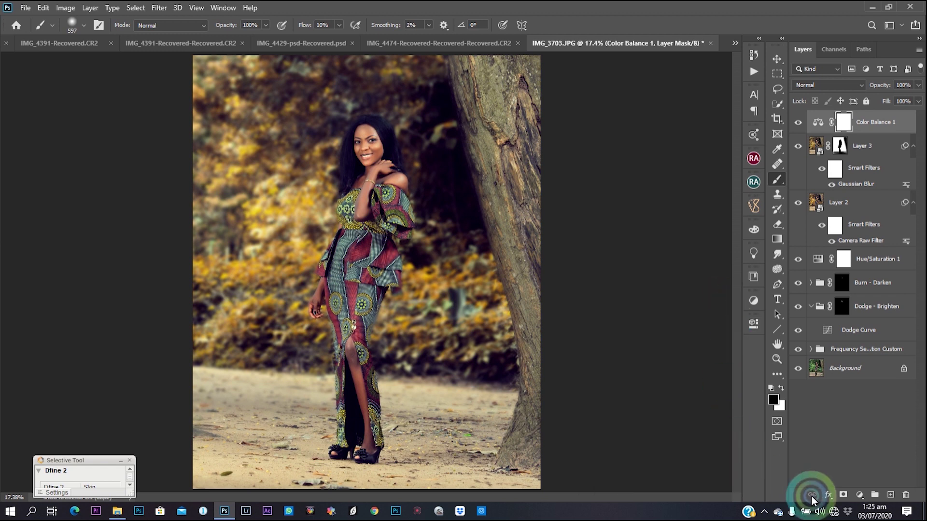
alt+click(803, 369)
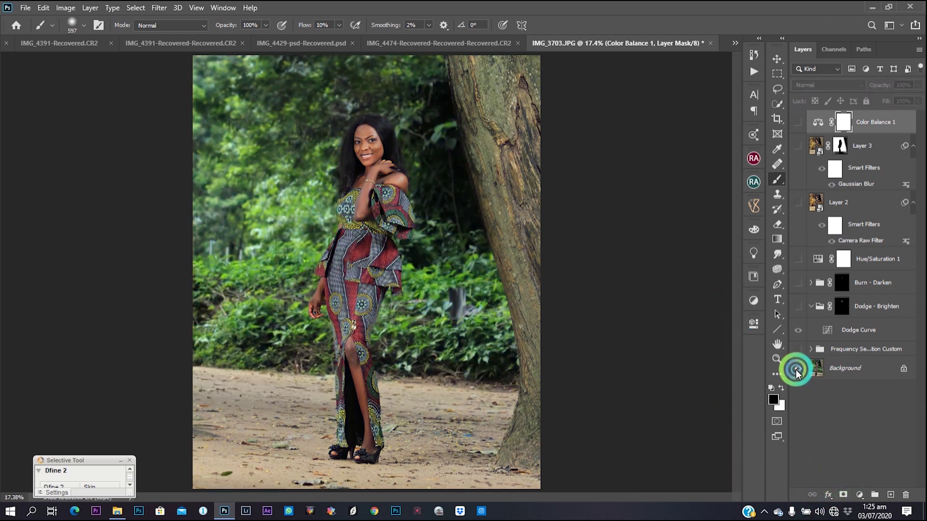
alt+click(799, 370)
alt+click(797, 370)
alt+click(798, 369)
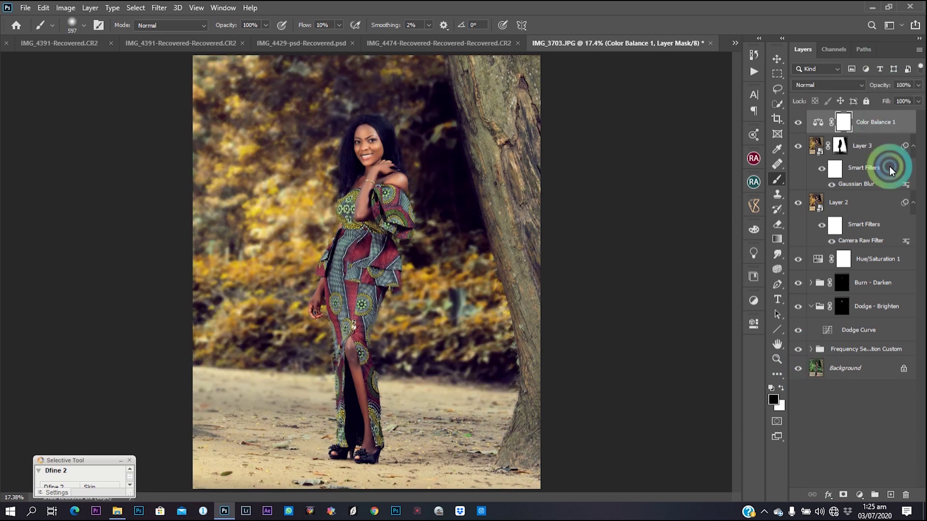
Step: Add a Curves adjustment layer and lift the curve to brighten the image
click(859, 493)
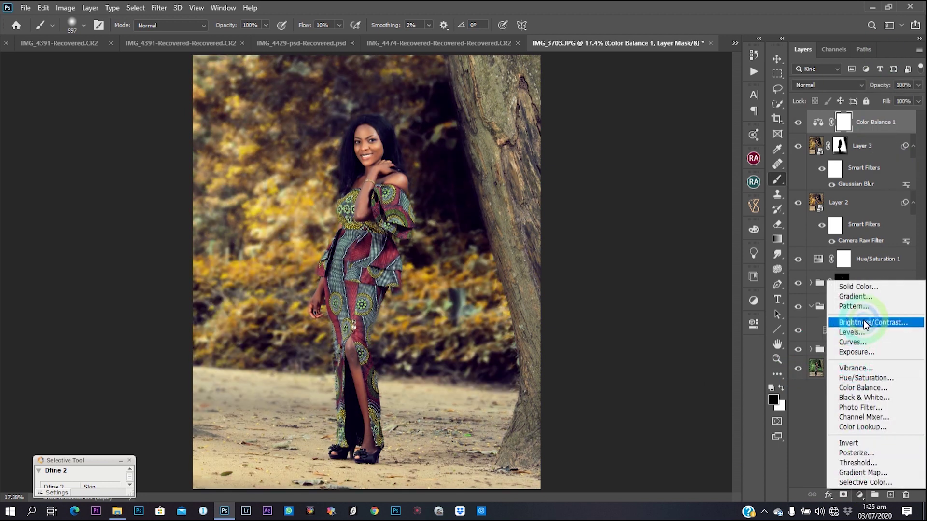
click(864, 342)
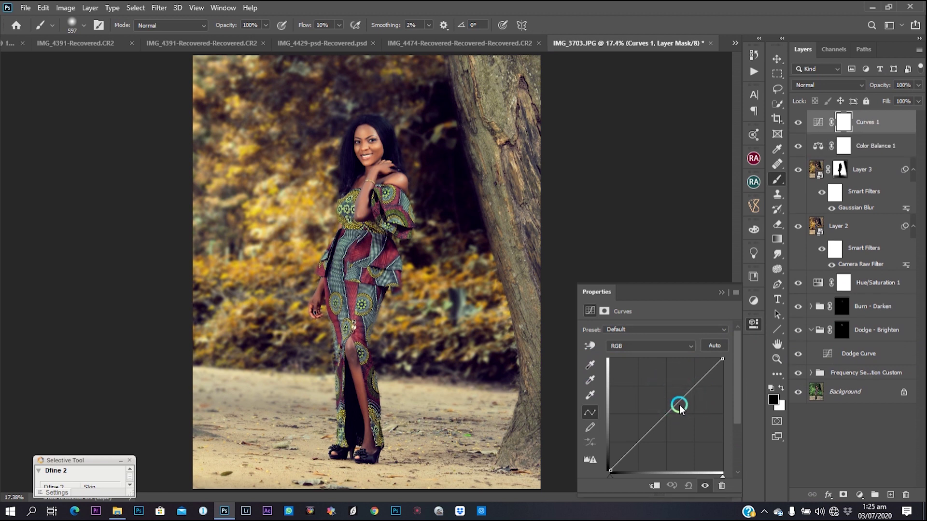
mouse_move(679, 405)
mouse_down()
mouse_move(673, 396)
mouse_move(673, 405)
mouse_up()
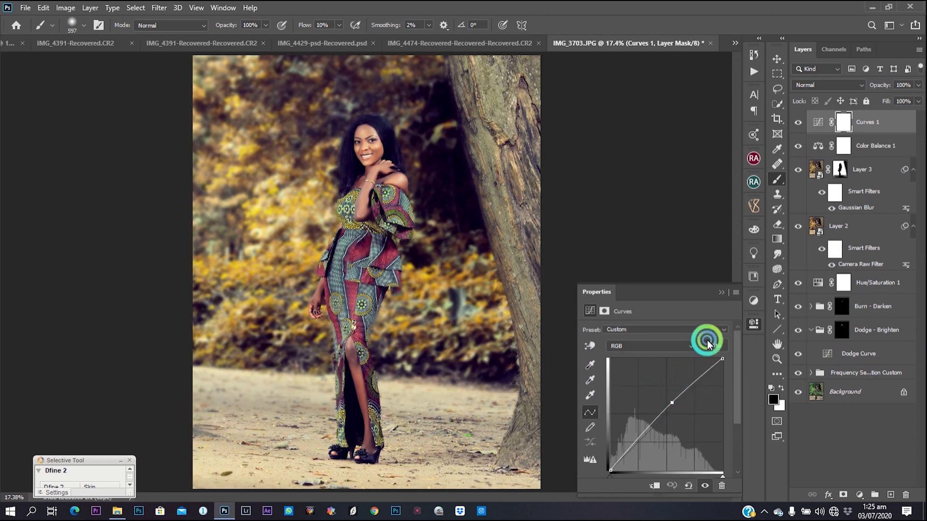
click(673, 405)
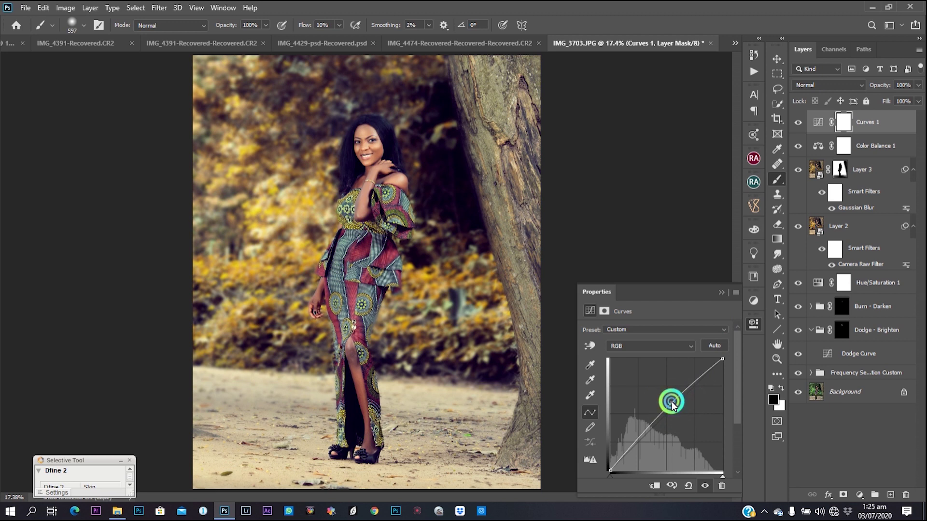
click(719, 330)
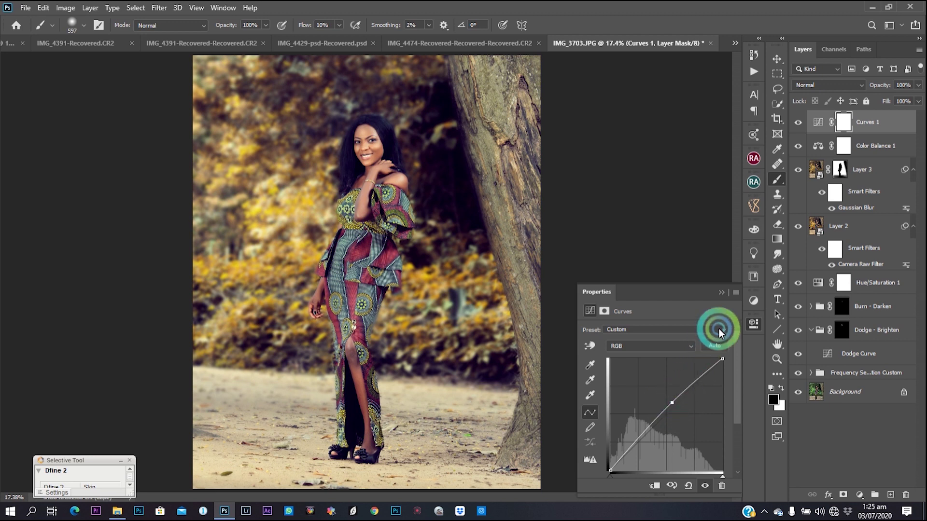
click(722, 293)
click(878, 303)
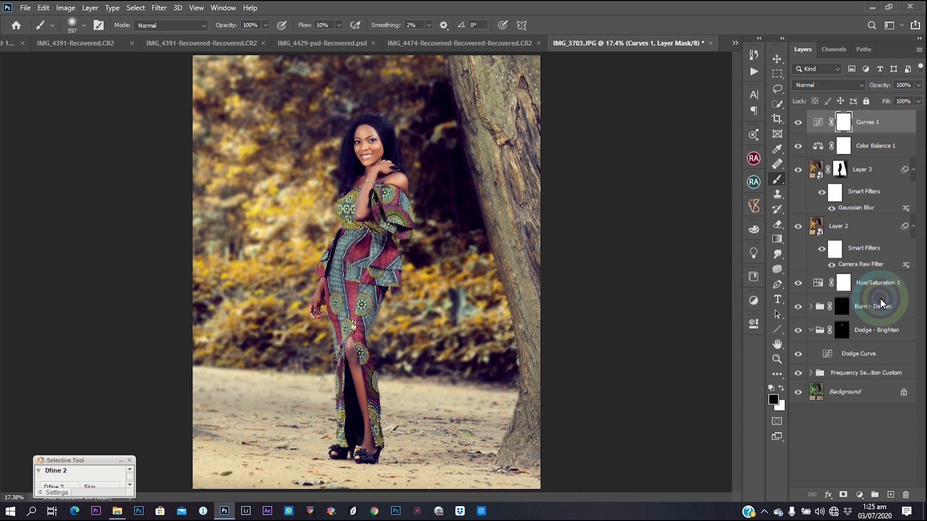
Step: Invert the Curves 1 mask and paint white at 100% flow over the face, arms and legs
key(ctrl+i)
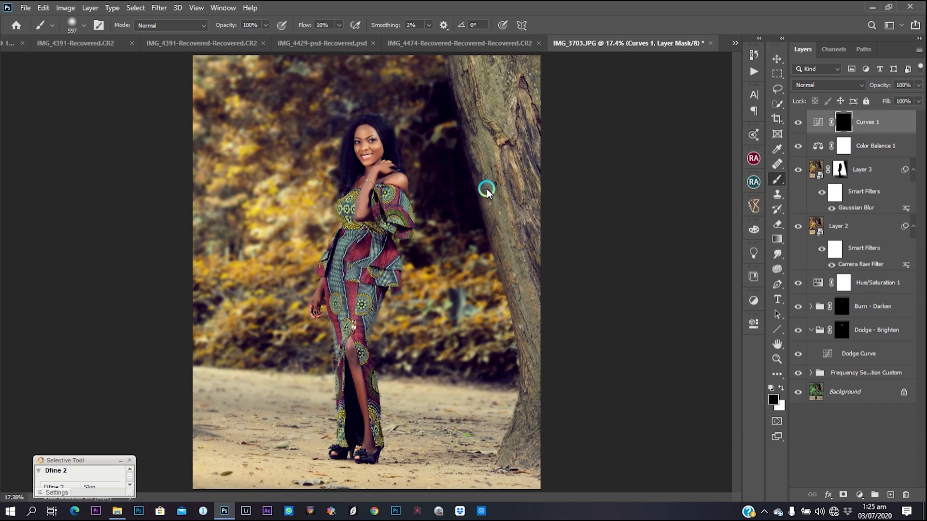
key(x)
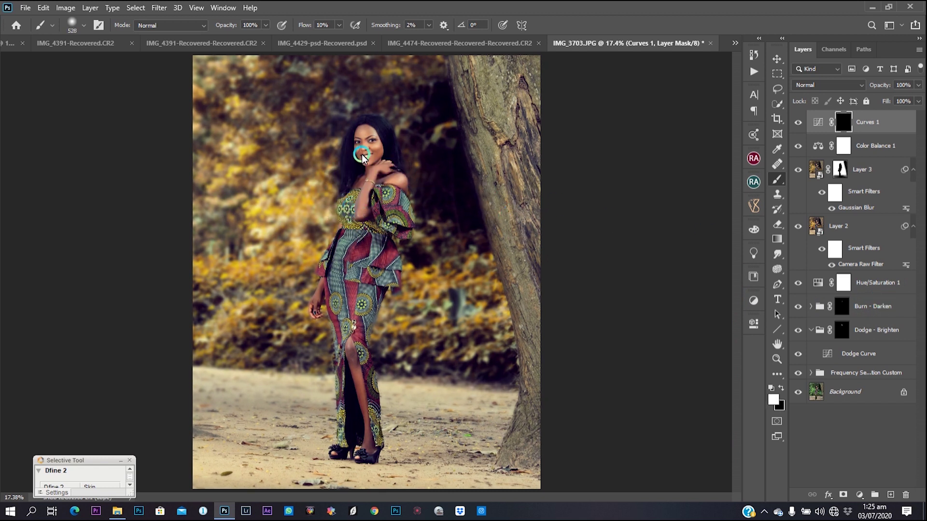
drag(373, 149, 371, 169)
drag(307, 27, 455, 36)
mouse_move(364, 161)
mouse_down()
mouse_move(368, 174)
mouse_move(368, 152)
mouse_move(368, 192)
mouse_up()
mouse_move(352, 244)
mouse_down()
mouse_move(325, 266)
mouse_move(319, 298)
mouse_move(363, 364)
mouse_move(356, 356)
mouse_move(359, 395)
mouse_move(354, 351)
mouse_move(369, 450)
mouse_move(355, 351)
mouse_move(366, 385)
mouse_up()
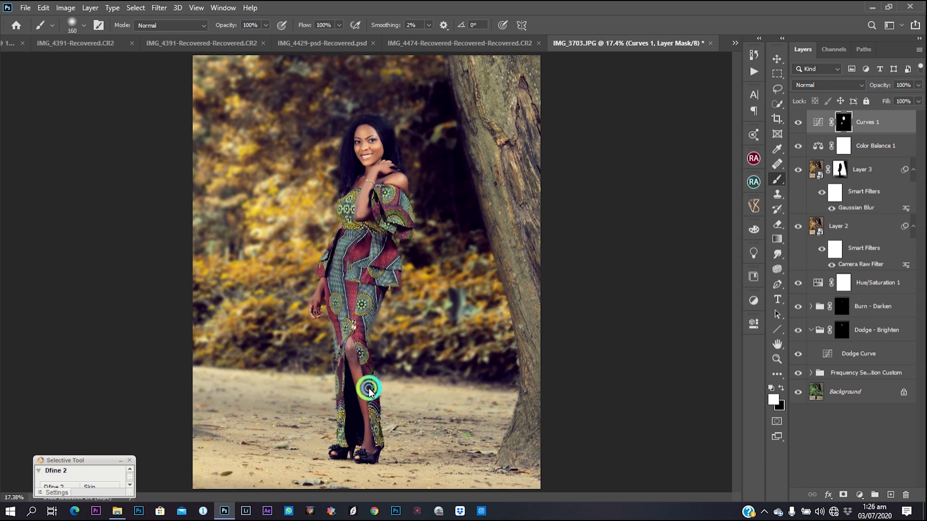
click(380, 210)
mouse_move(380, 210)
mouse_down()
mouse_move(381, 182)
mouse_move(370, 178)
mouse_move(364, 148)
mouse_move(354, 176)
mouse_move(372, 155)
mouse_move(383, 179)
mouse_move(459, 182)
mouse_up()
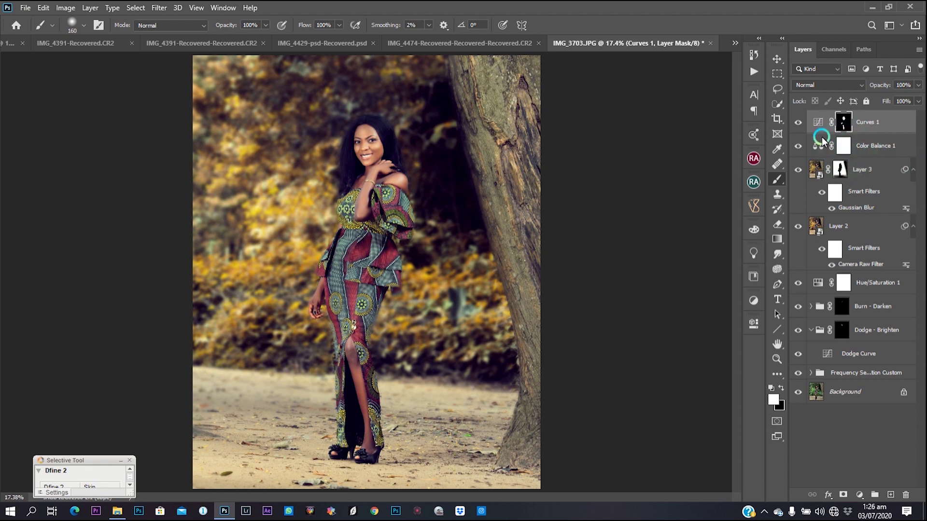
click(798, 391)
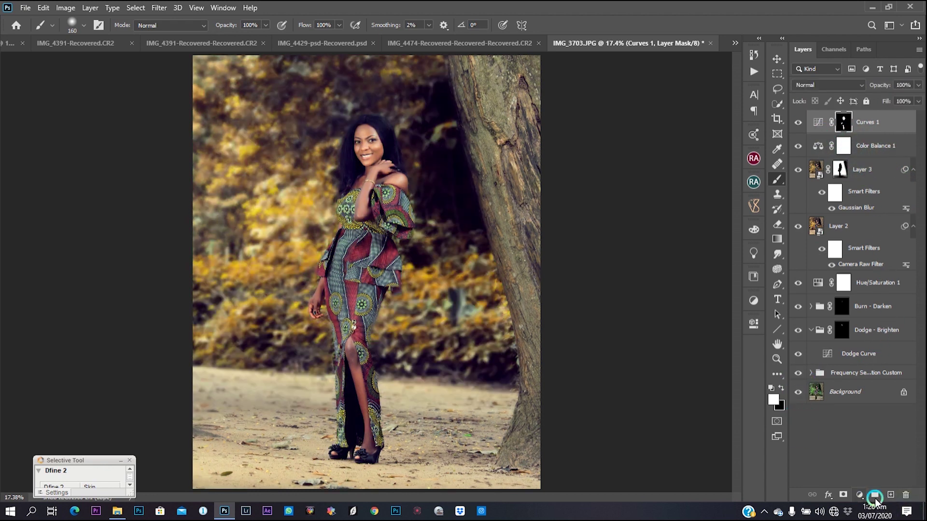
Step: Add a new empty Layer 4 and set the foreground colour to a saturated orange
click(887, 499)
click(790, 154)
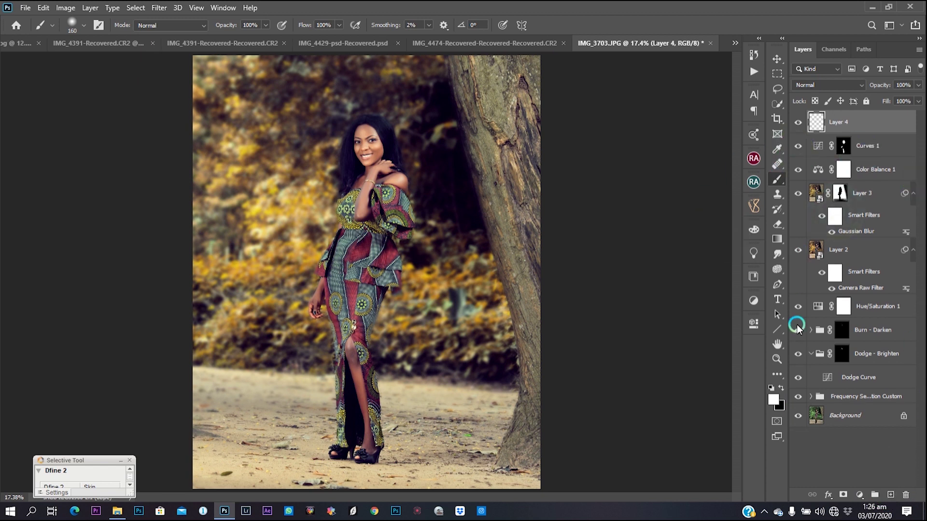
click(771, 394)
click(773, 397)
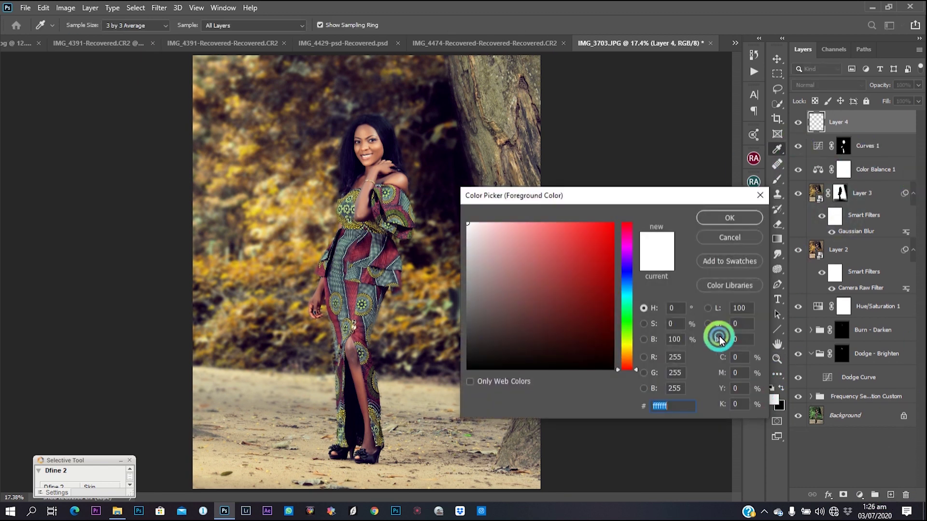
drag(641, 361, 631, 357)
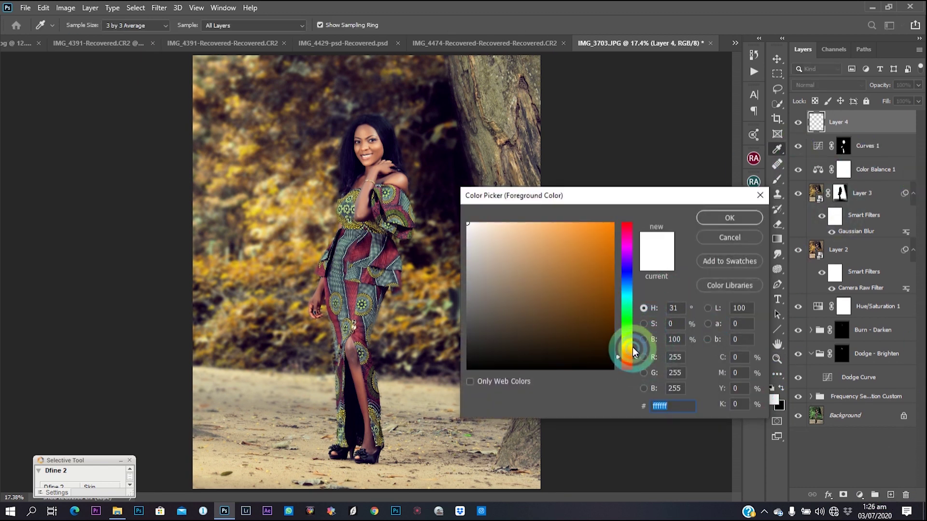
click(608, 227)
click(744, 218)
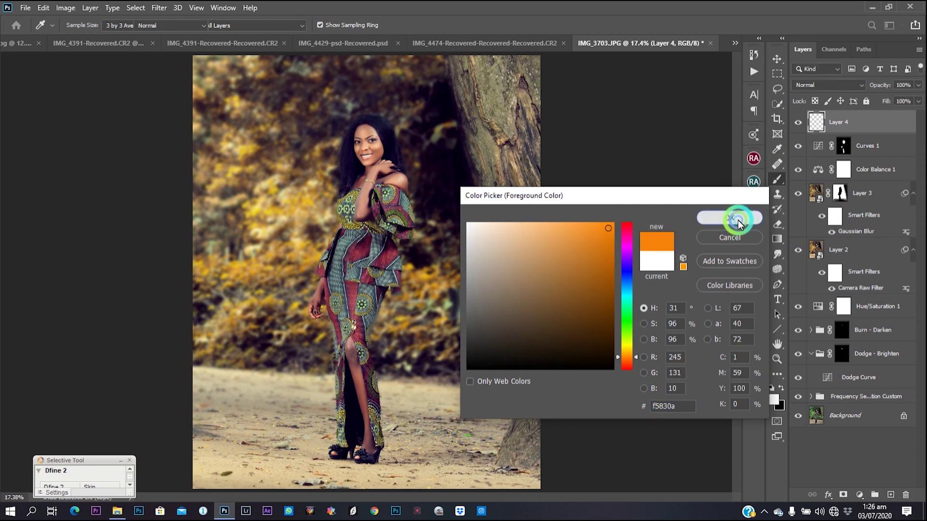
Step: Switch to a lighter orange (#fbac58) and brush a soft glow into the top-left corner
click(771, 403)
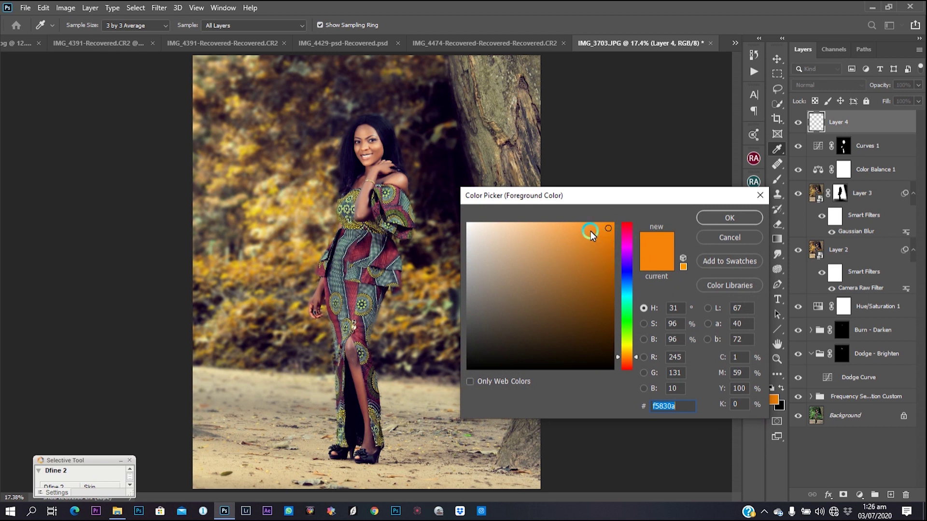
click(567, 222)
click(563, 225)
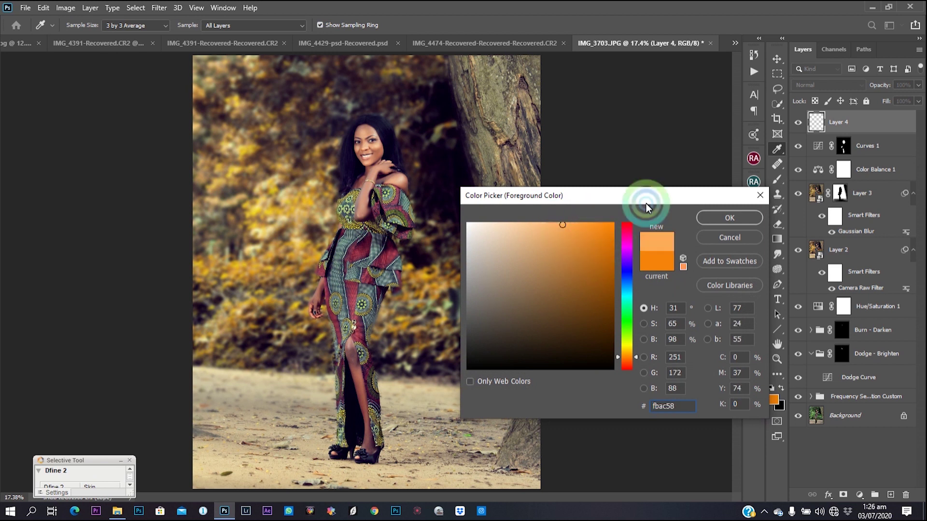
click(729, 218)
click(242, 96)
drag(215, 106, 221, 104)
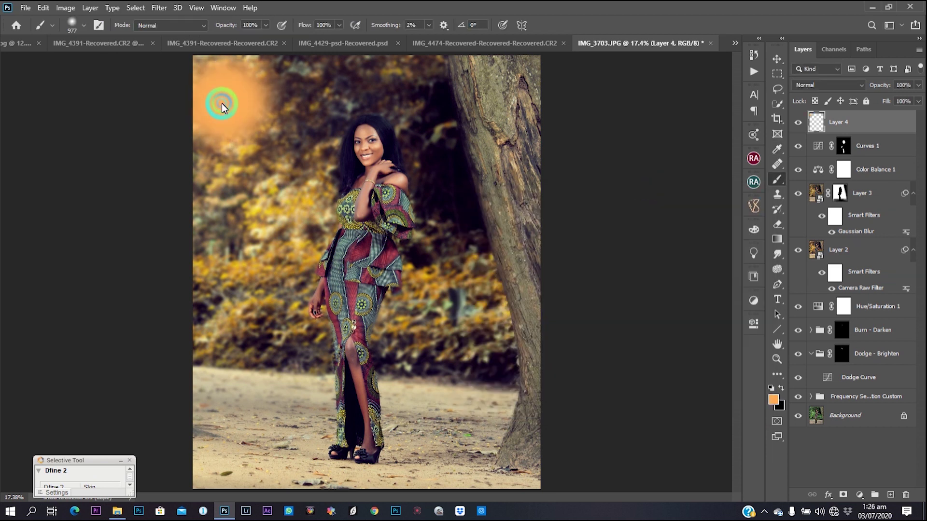
click(821, 85)
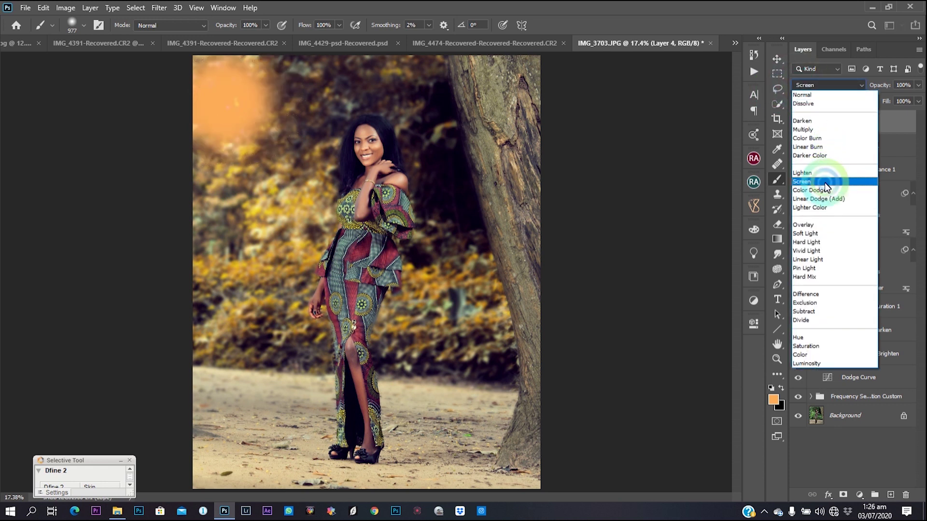
Step: Set the glow to Screen blend mode, scale it about 236%, and move it top-left
click(825, 180)
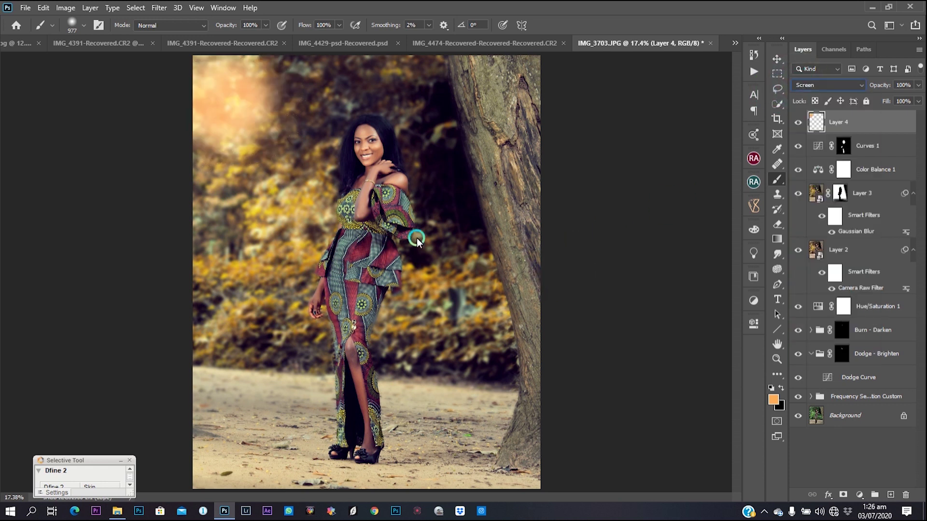
key(ctrl+t)
drag(316, 183, 436, 363)
drag(359, 243, 308, 180)
drag(407, 277, 356, 212)
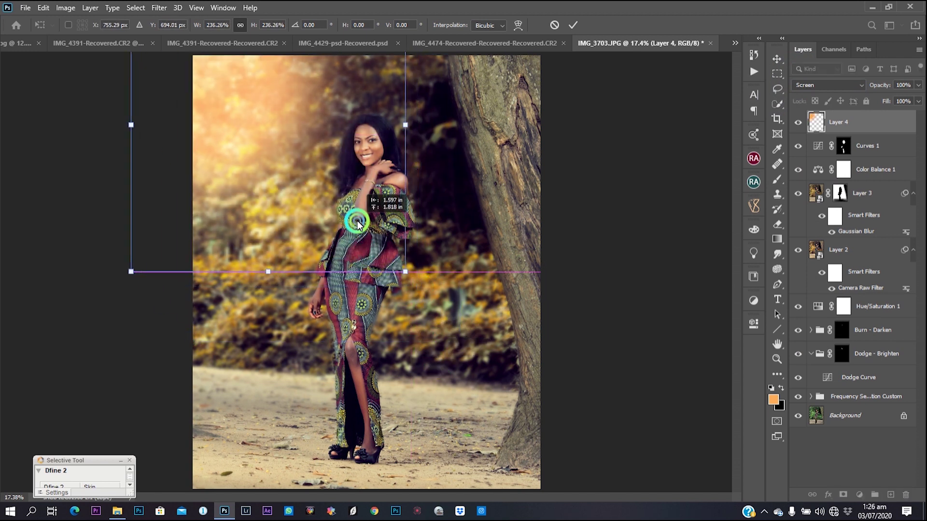
click(575, 27)
key(b)
click(603, 212)
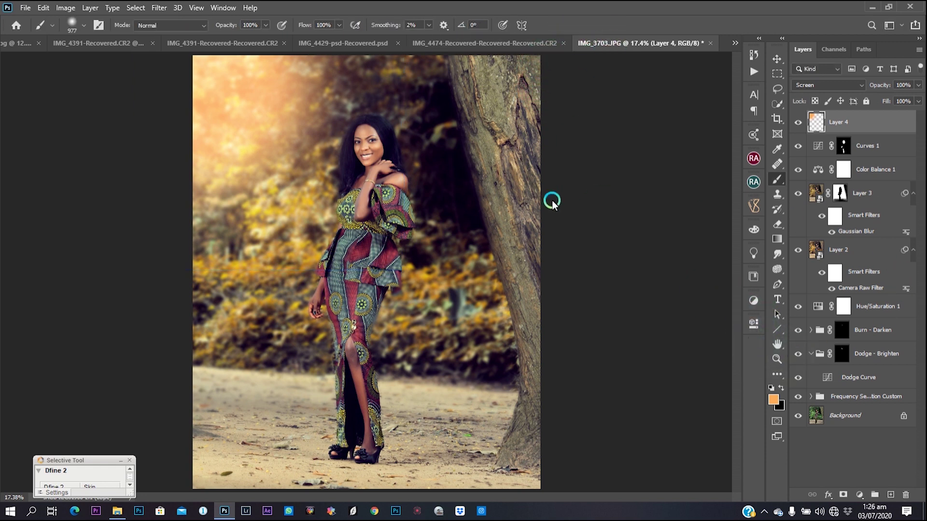
Step: Apply a Gaussian Blur of 66.8 pixels to the glow
click(169, 10)
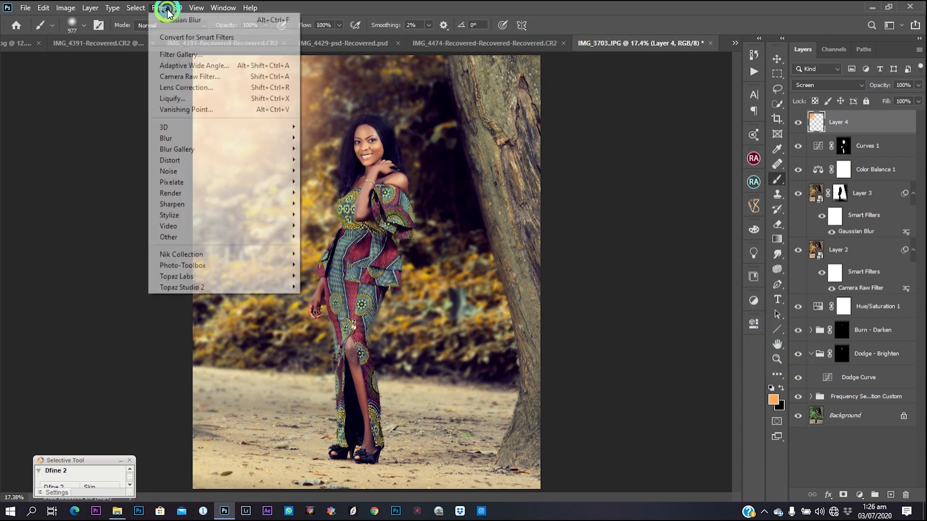
click(227, 128)
click(228, 138)
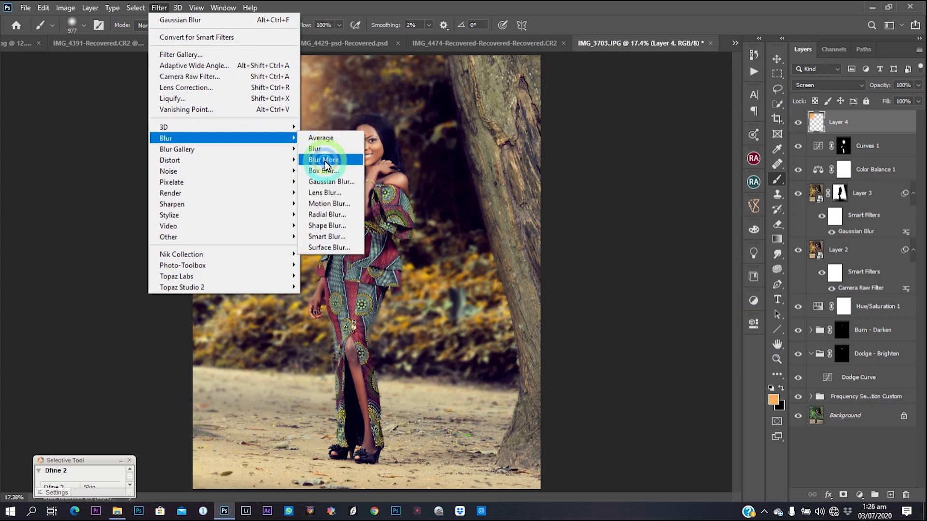
click(324, 186)
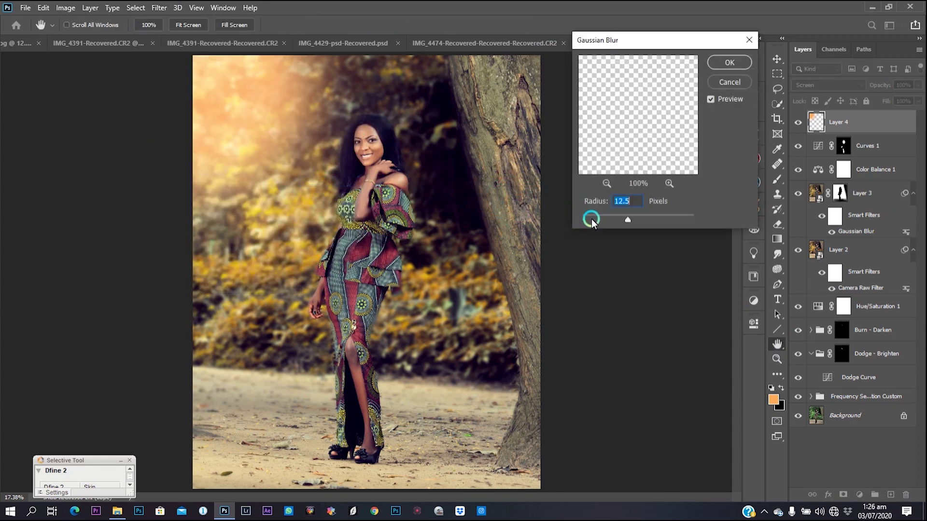
click(651, 221)
click(648, 221)
click(721, 65)
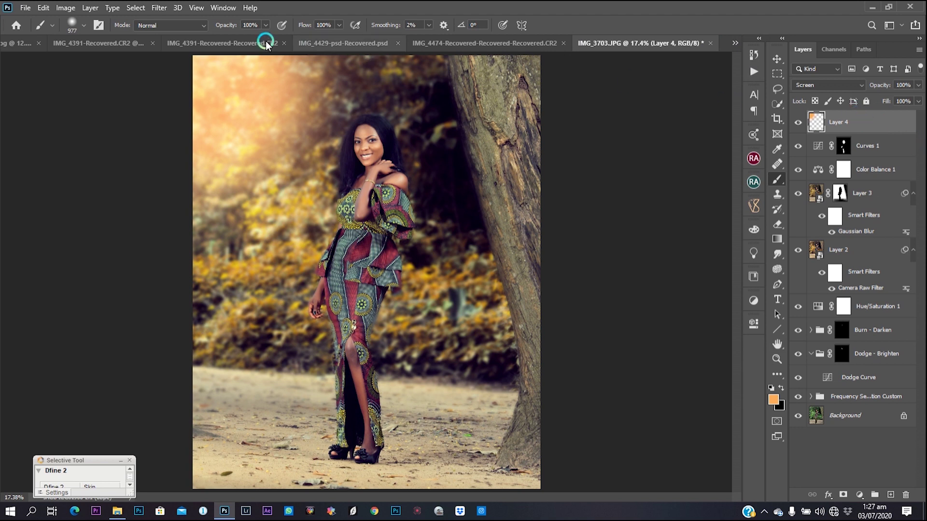
Step: Blur the glow again with a stronger 118.7-pixel Gaussian Blur
click(157, 8)
mouse_move(219, 136)
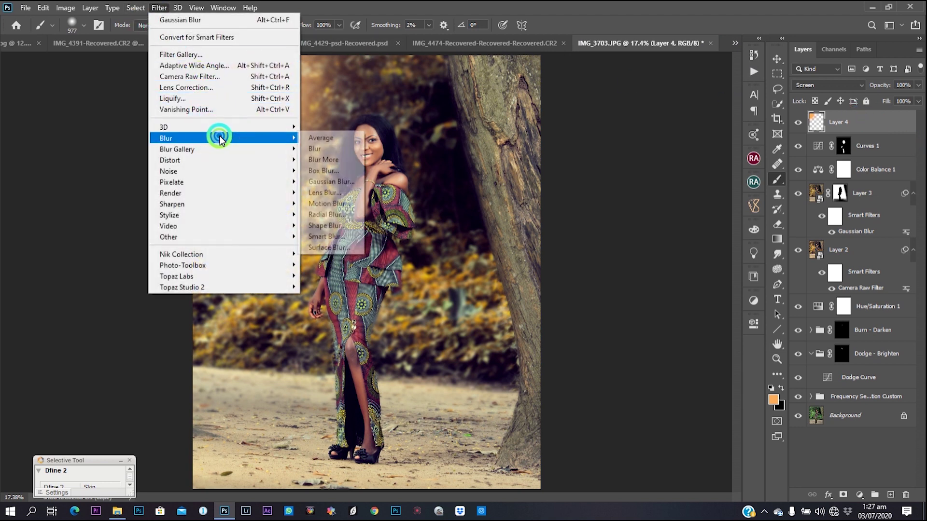
click(338, 182)
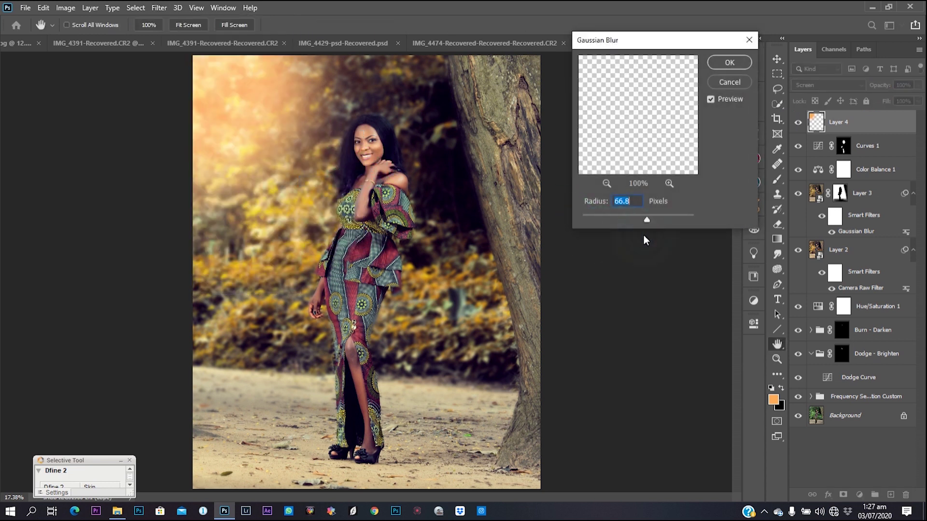
click(661, 219)
drag(660, 220, 657, 220)
click(722, 65)
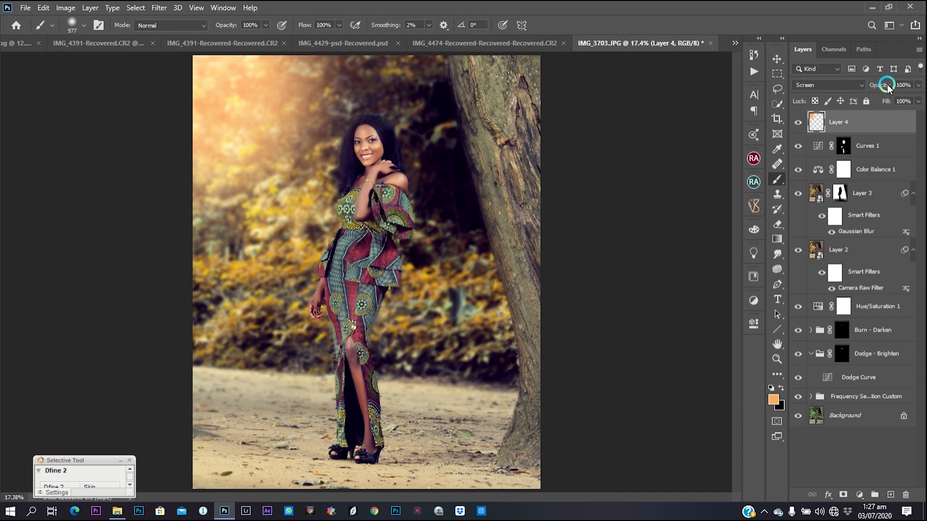
Step: Lower Layer 4 to 86% opacity, then stretch it to 144.5% height, raise it, and tilt it slightly
click(887, 85)
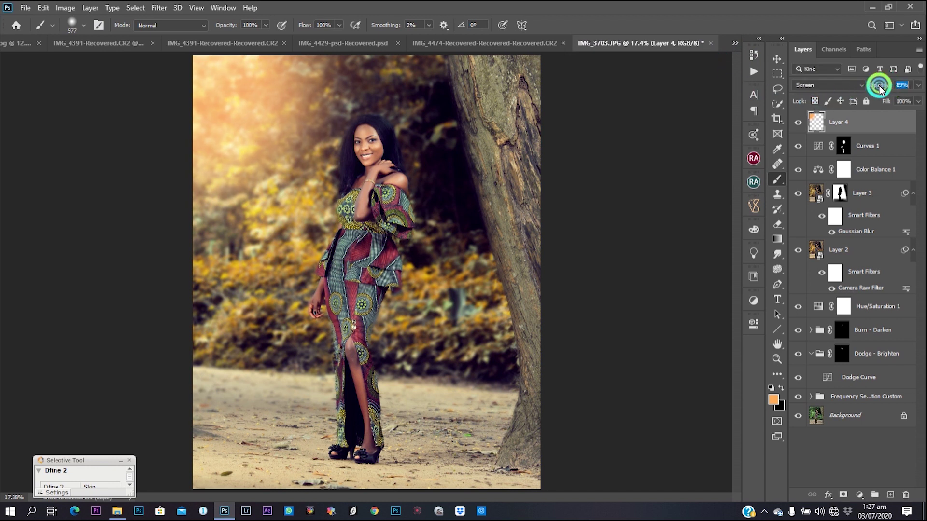
drag(886, 83, 671, 144)
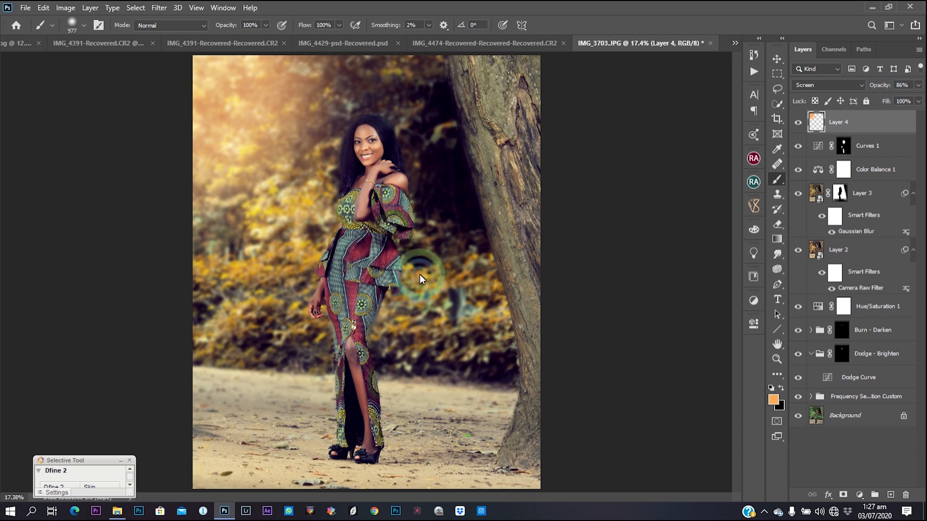
key(ctrl+t)
drag(267, 275, 257, 415)
drag(231, 295, 227, 221)
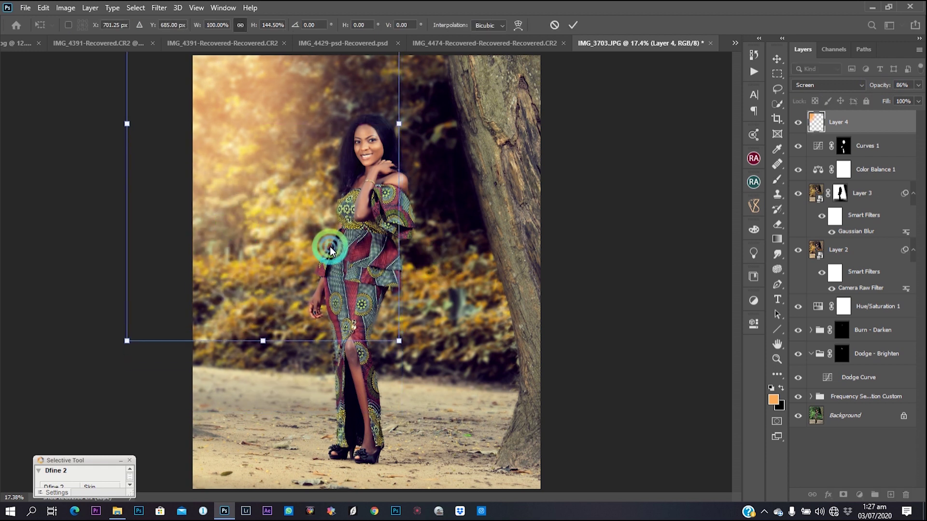
drag(431, 252, 433, 263)
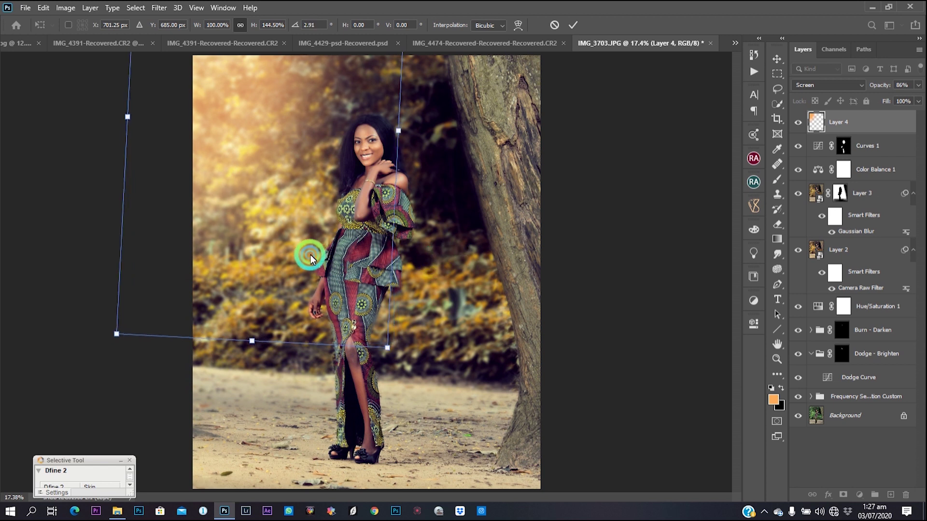
click(573, 25)
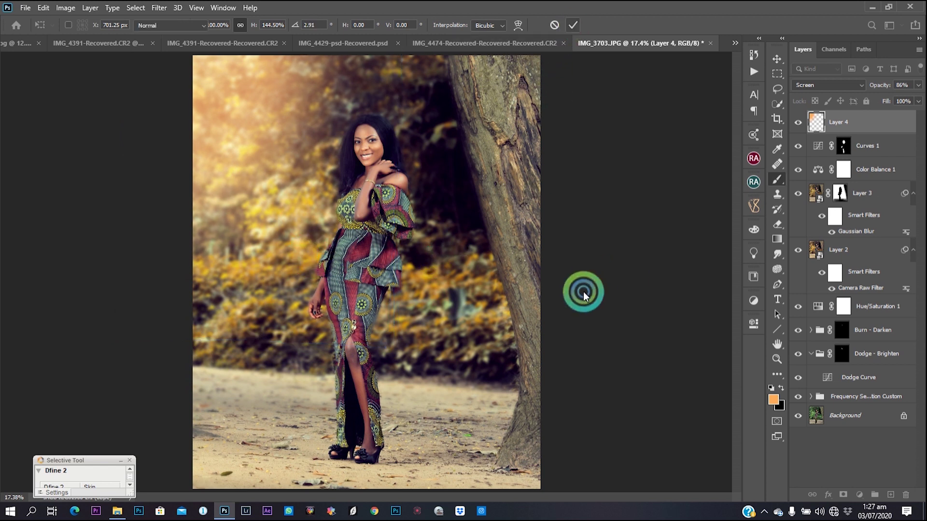
key(b)
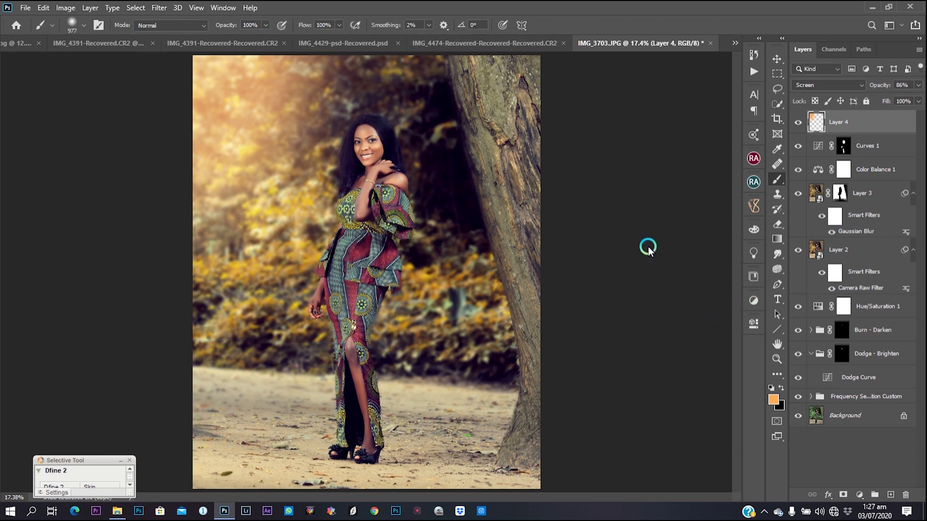
Step: Toggle between the original Background photo and the full warm edit to compare them
alt+click(798, 416)
alt+click(798, 415)
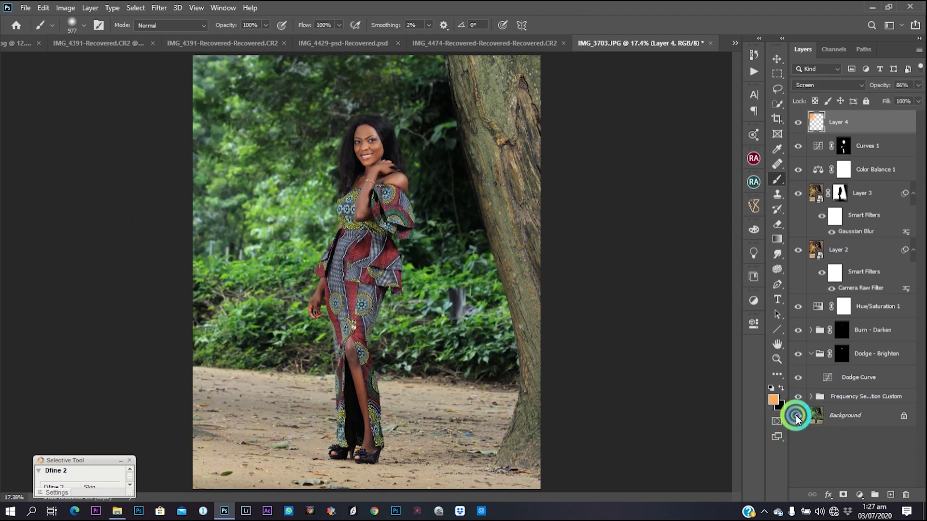
click(796, 416)
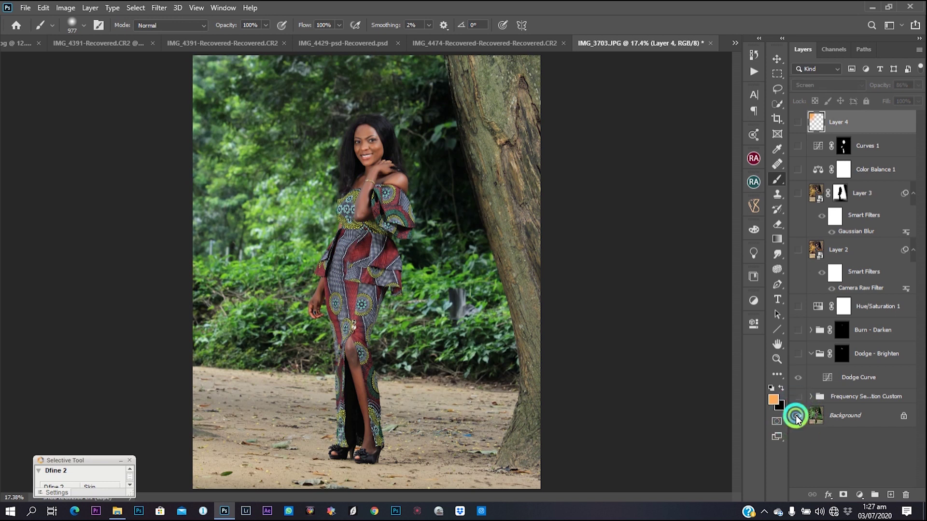
alt+click(795, 415)
alt+click(796, 415)
alt+click(796, 415)
alt+click(795, 415)
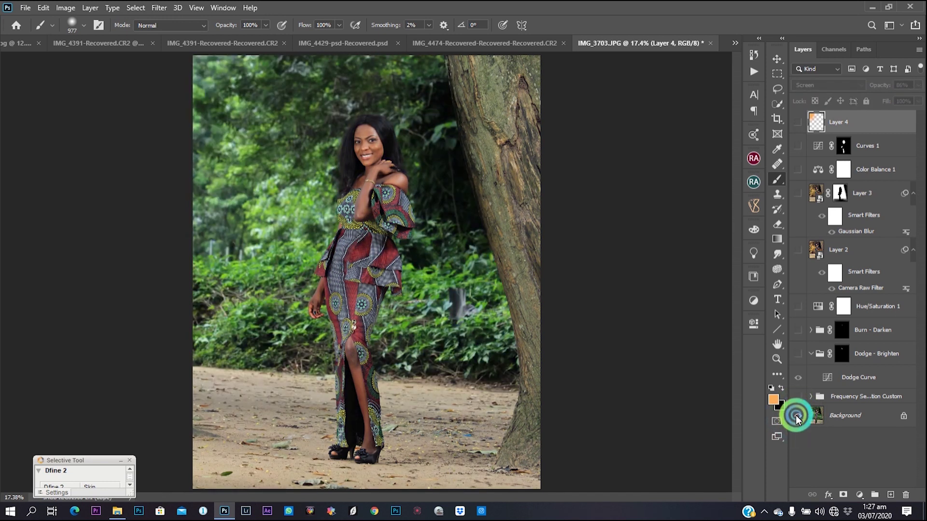
alt+click(796, 416)
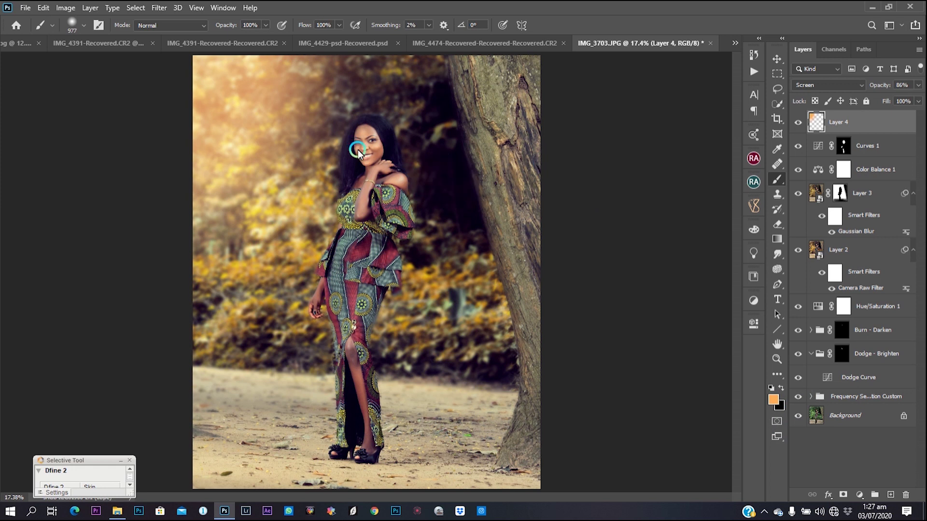
Step: Add a layer mask to Layer 4 and prepare a large soft black brush
drag(397, 269, 372, 274)
click(843, 495)
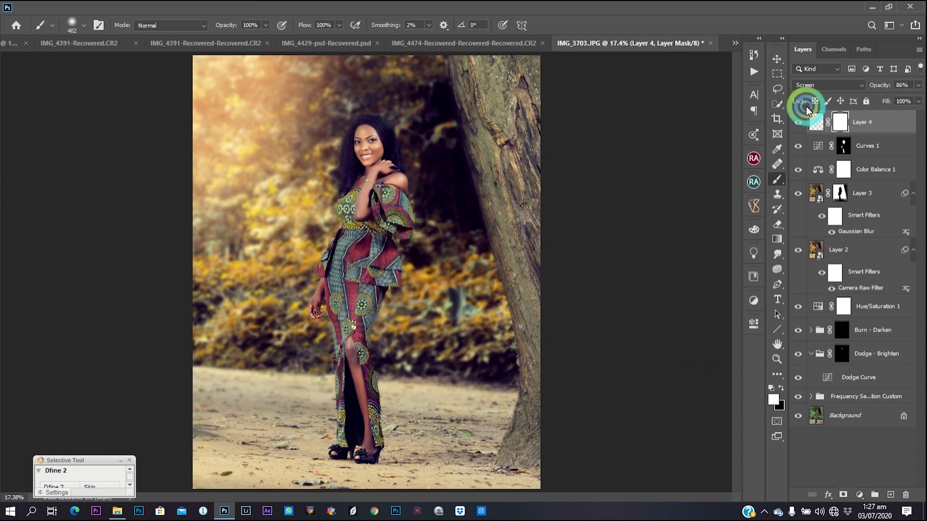
click(840, 123)
key(x)
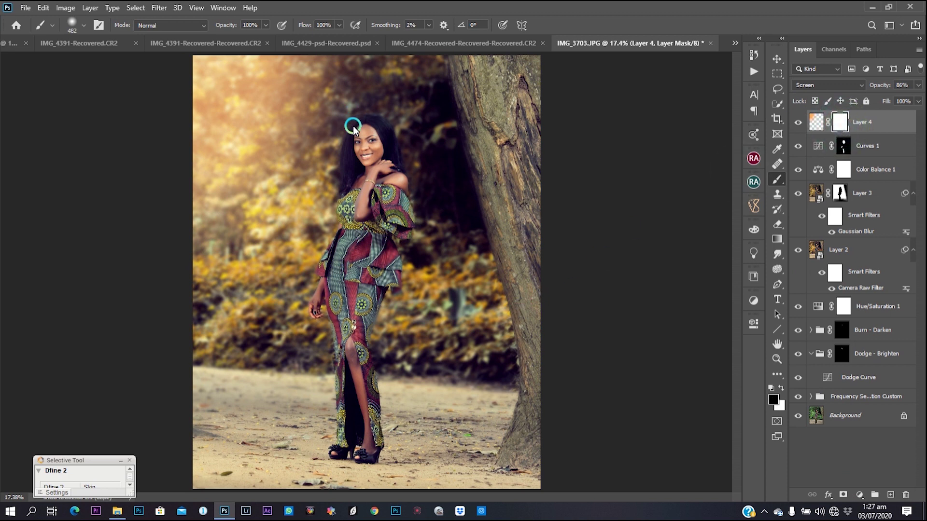
Step: Paint the glow out of the mask over the model's face, shoulder and dress
mouse_move(352, 125)
mouse_down()
mouse_move(364, 145)
mouse_move(346, 209)
mouse_move(364, 212)
mouse_move(328, 295)
mouse_move(301, 190)
mouse_up()
drag(268, 125, 222, 125)
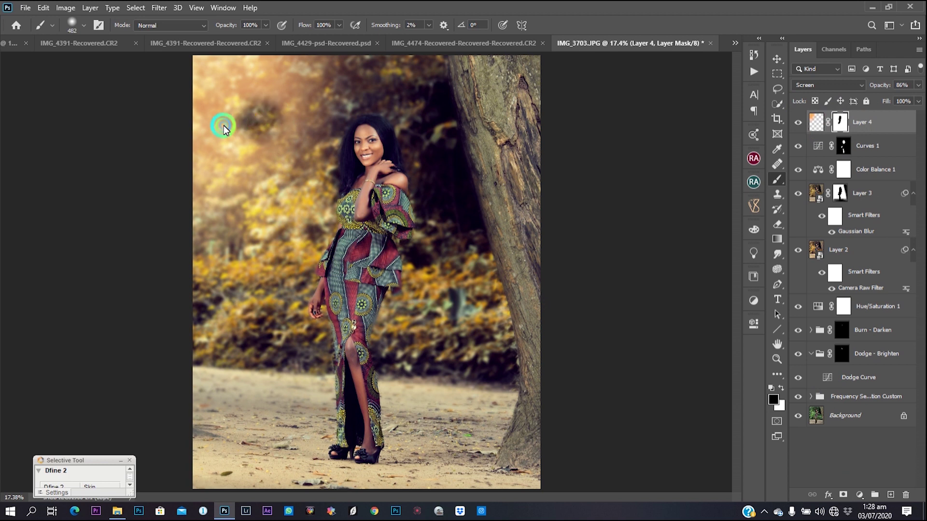
click(249, 133)
key(ctrl+z)
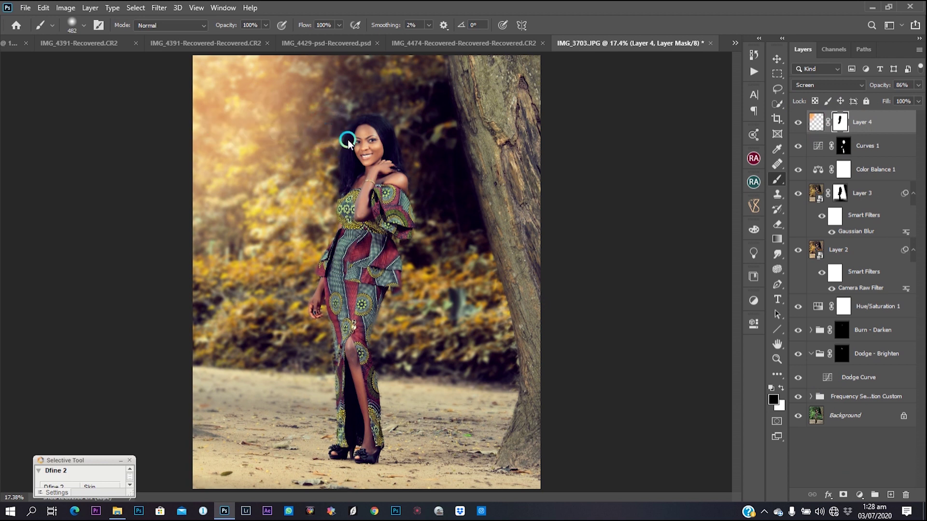
click(364, 178)
mouse_move(363, 179)
mouse_down()
mouse_move(366, 155)
mouse_move(356, 304)
mouse_move(409, 291)
mouse_up()
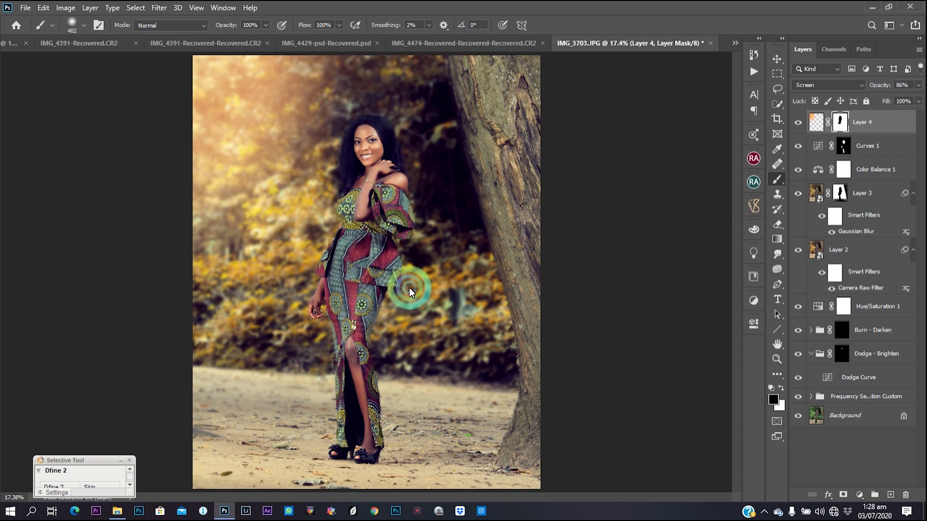
mouse_move(361, 152)
mouse_down()
mouse_move(367, 306)
mouse_move(357, 347)
mouse_up()
click(732, 166)
click(815, 171)
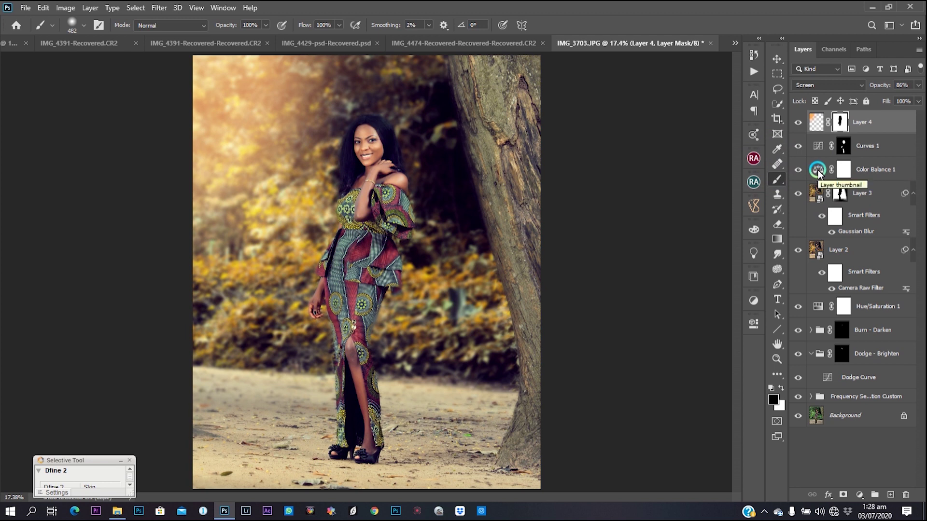
double_click(818, 167)
click(736, 292)
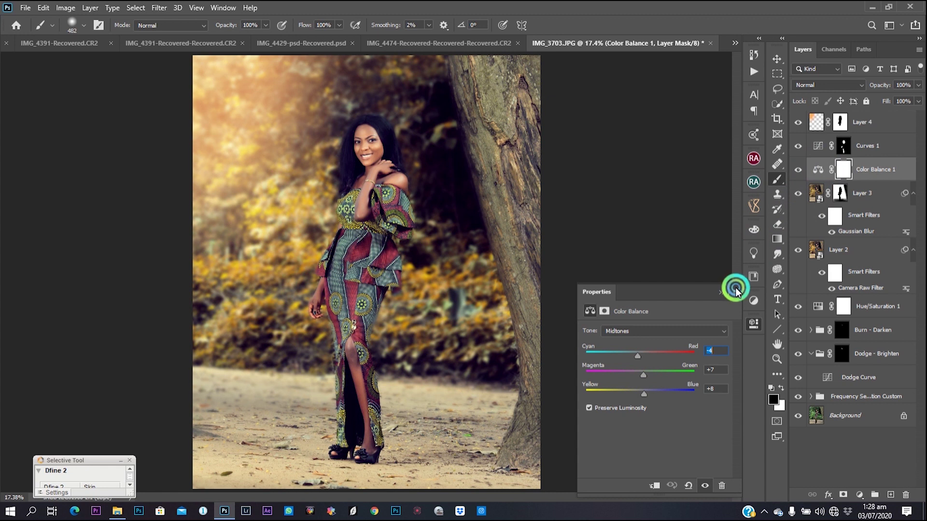
click(735, 289)
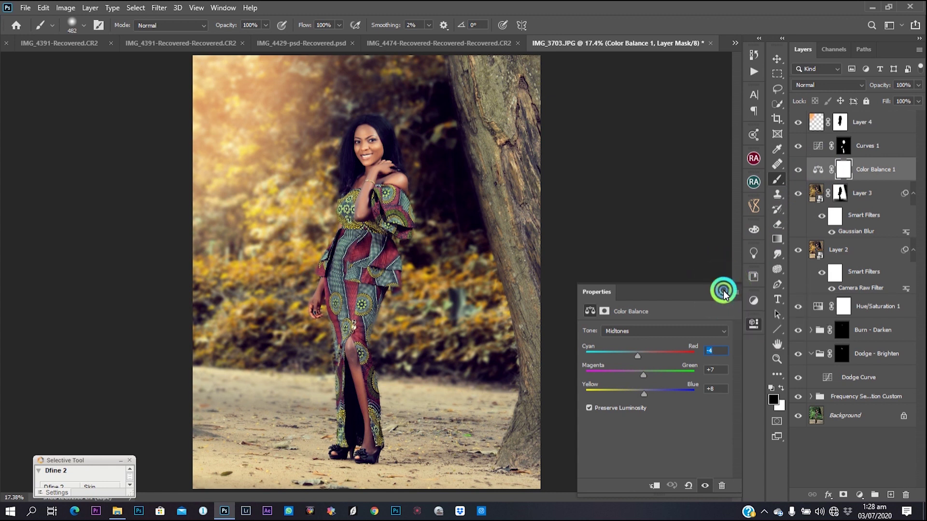
click(794, 217)
click(716, 300)
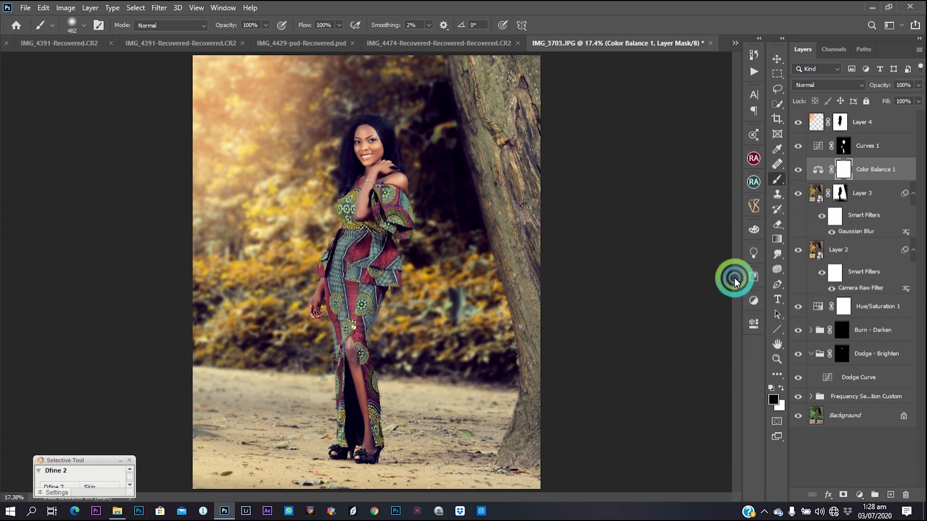